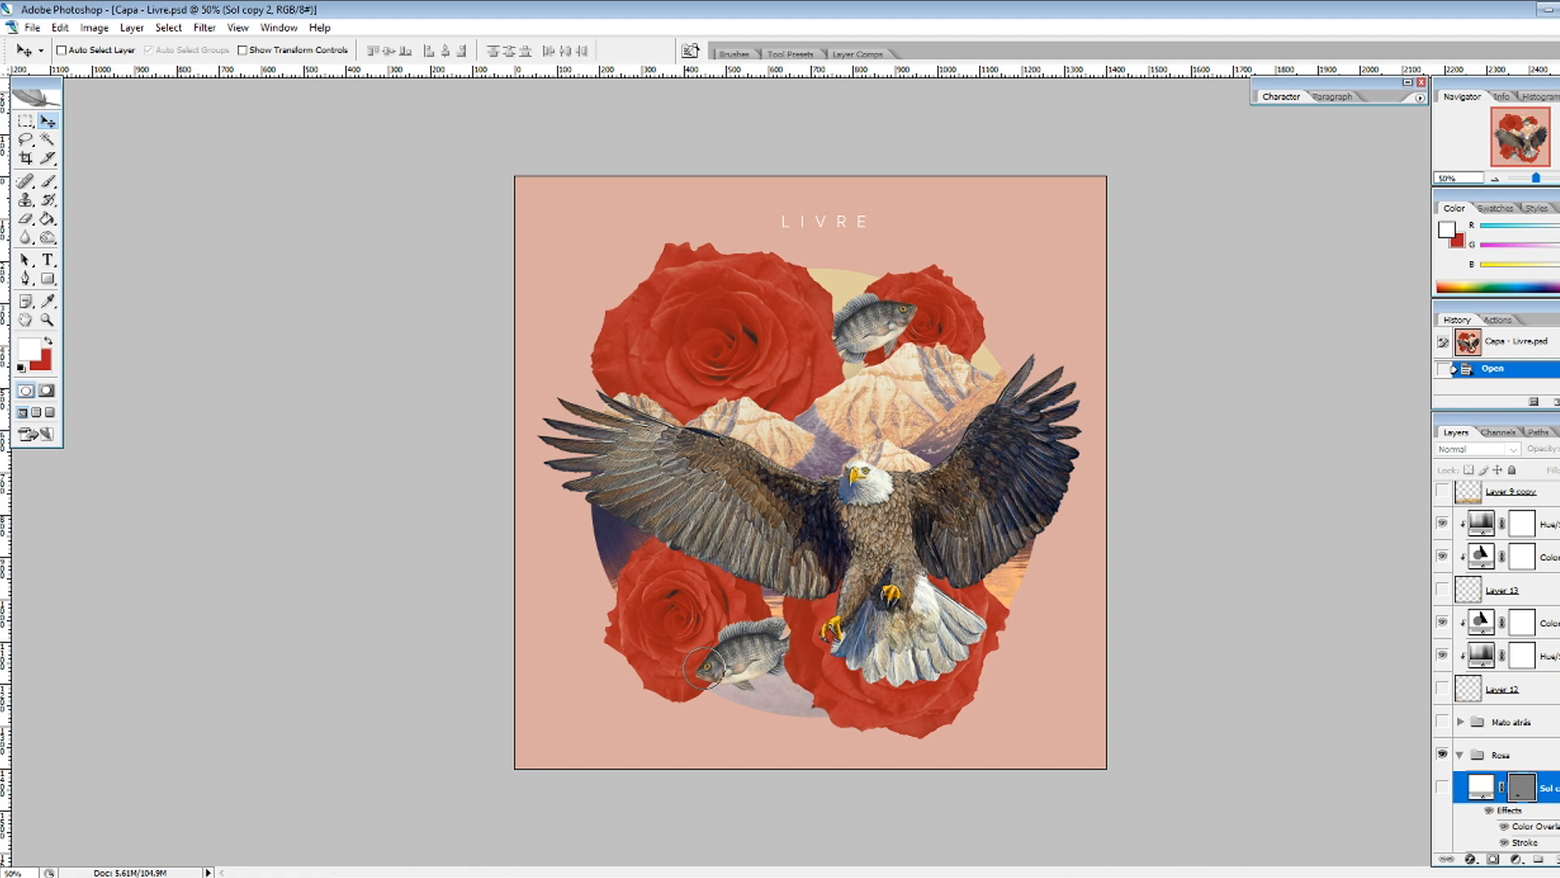
# Step: Select the LIVRE title layer in the cover document
pyautogui.scroll(10, 1496, 667)
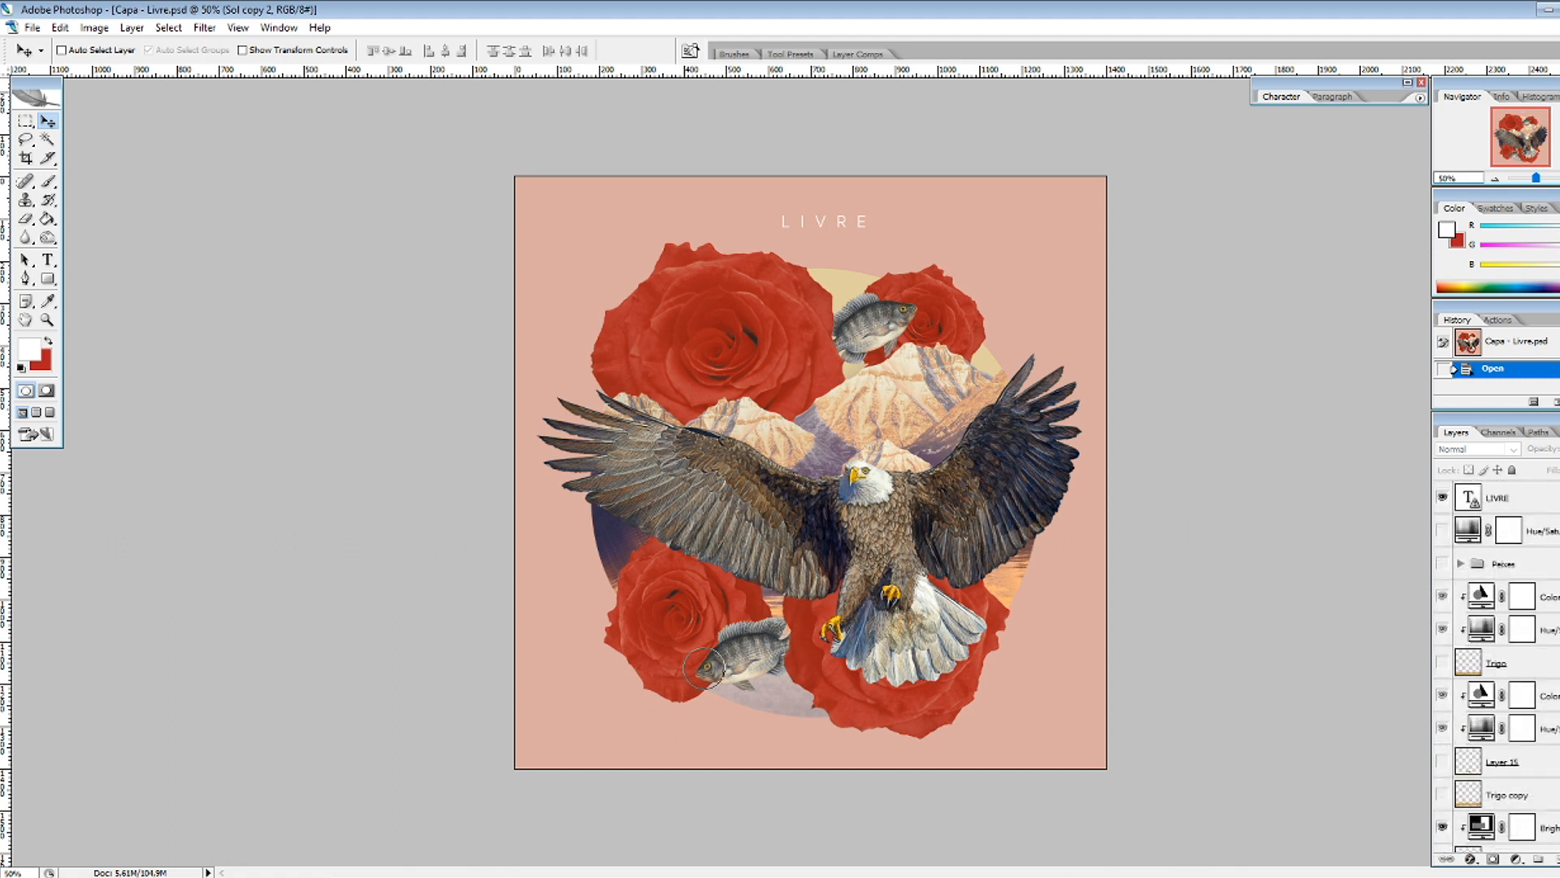
pyautogui.click(1513, 497)
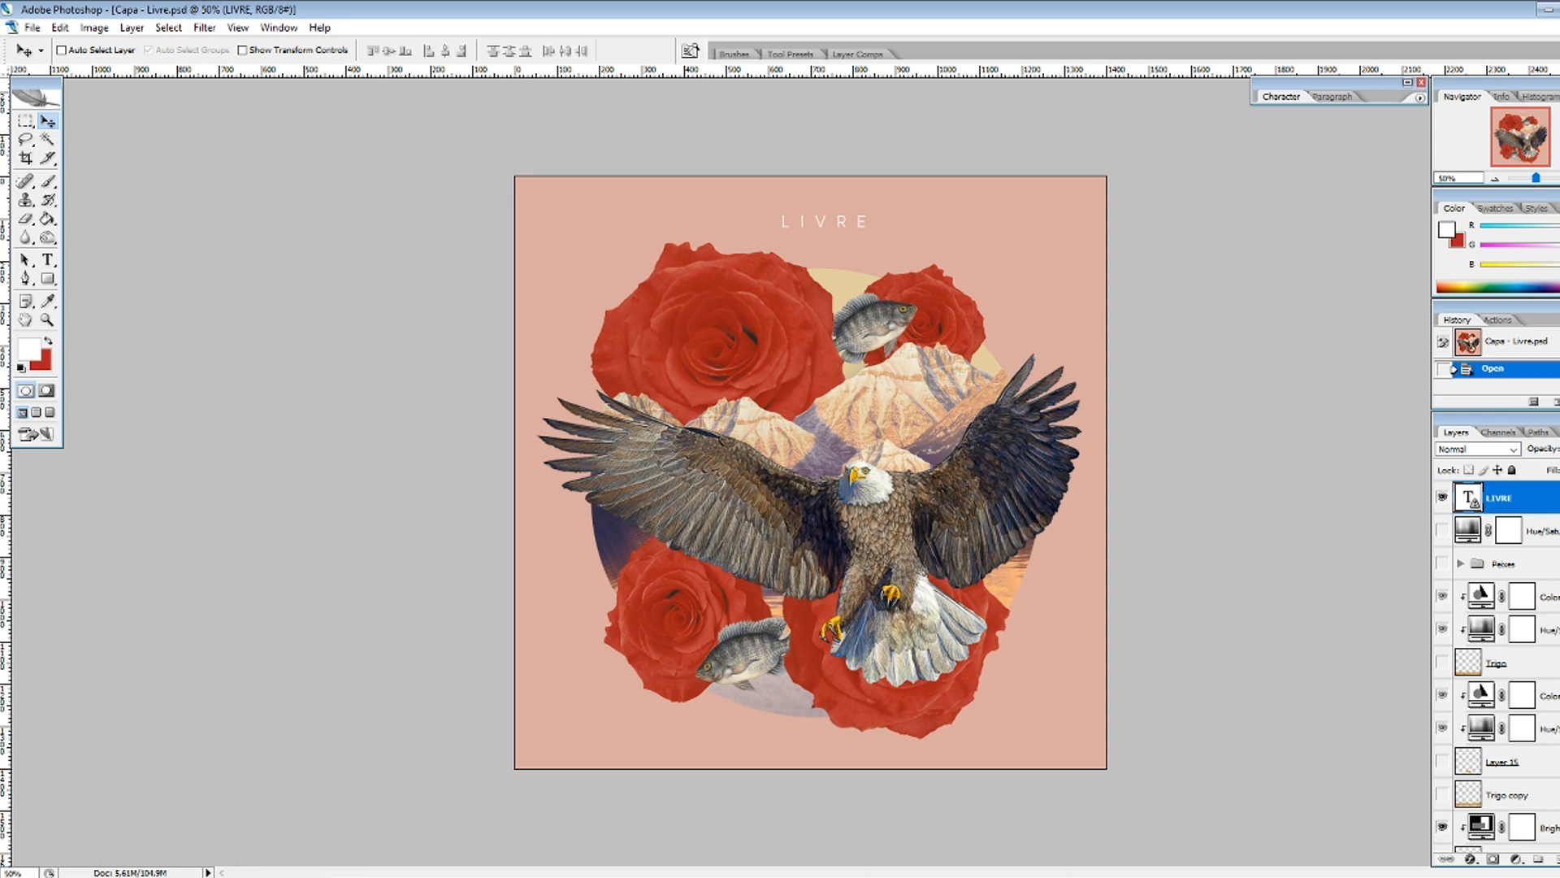
# Step: In the browser's "aguia png" image results, preview the gratispng.com flying eagle, close the preview, and return to Photoshop
pyautogui.hotkey('alt', 'Tab')
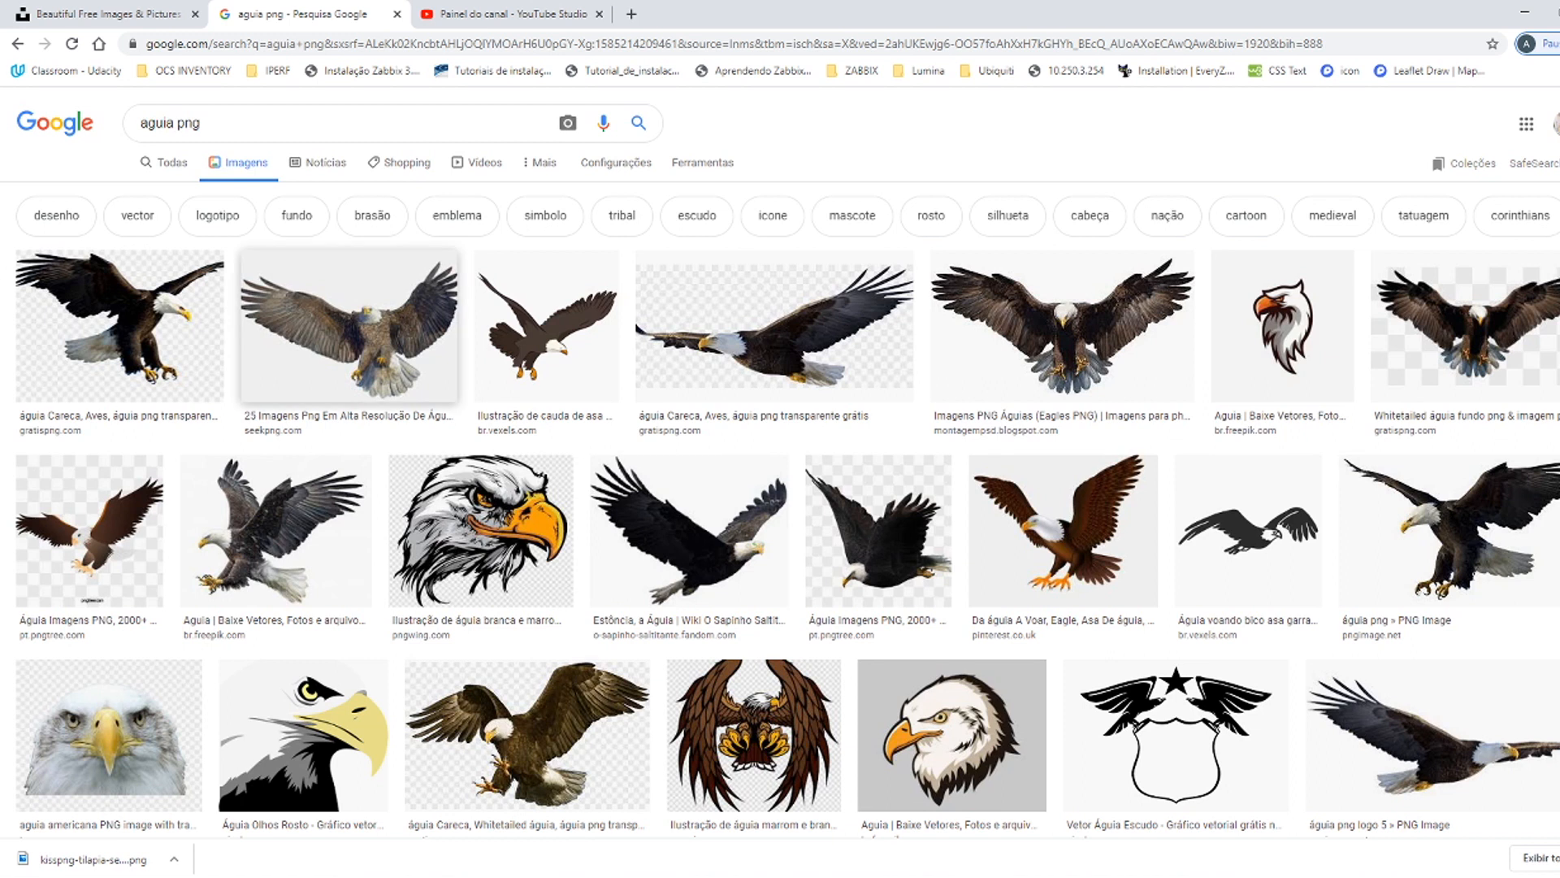
pyautogui.moveTo(140, 123); pyautogui.dragTo(201, 123)
pyautogui.click(208, 123)
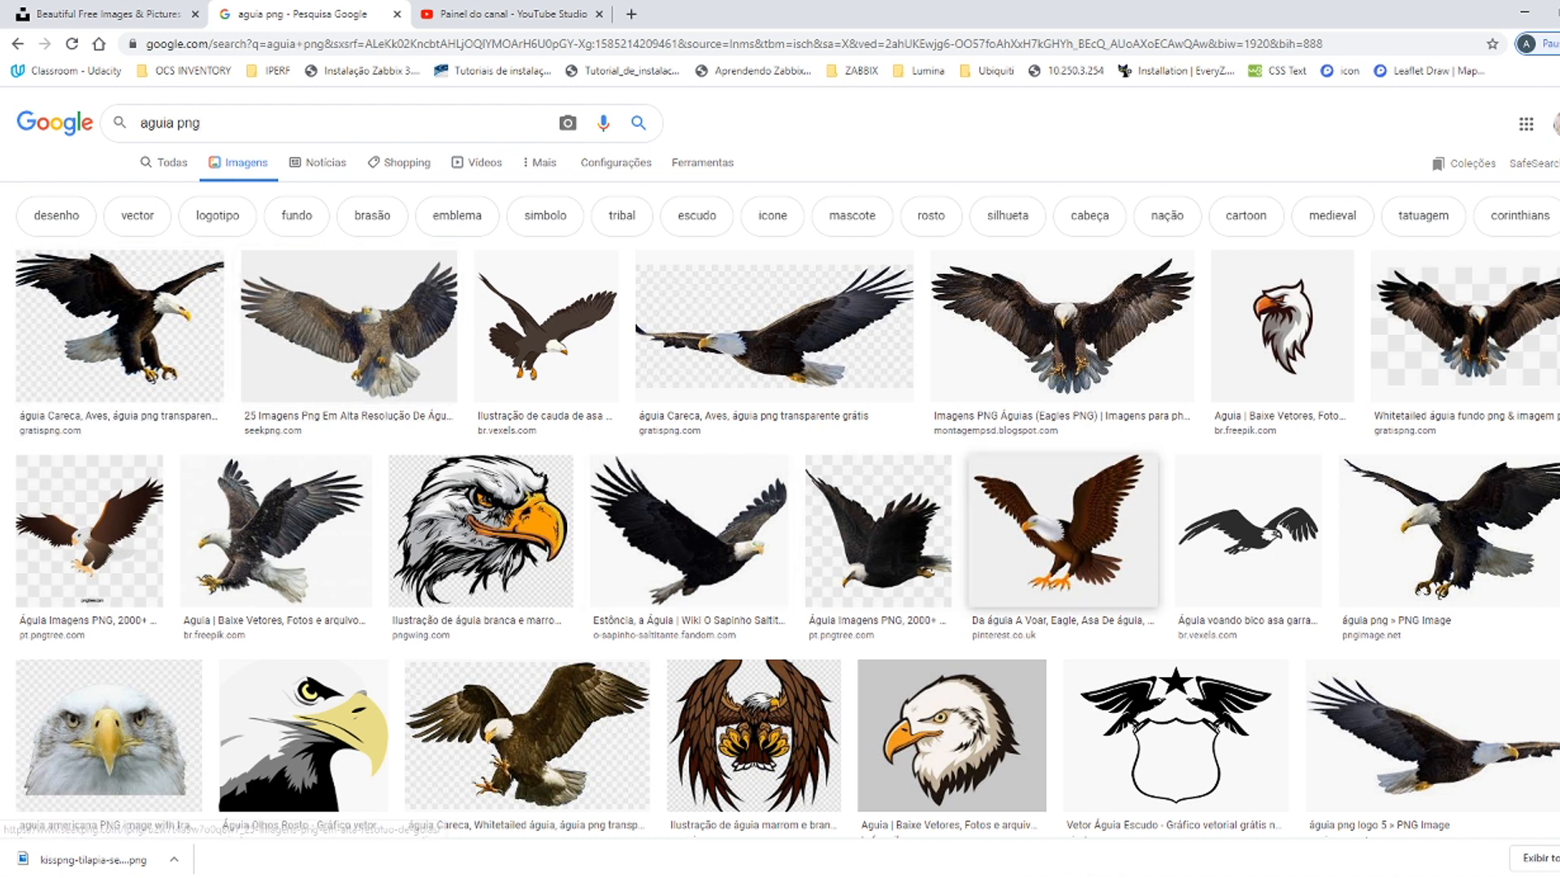
pyautogui.click(774, 326)
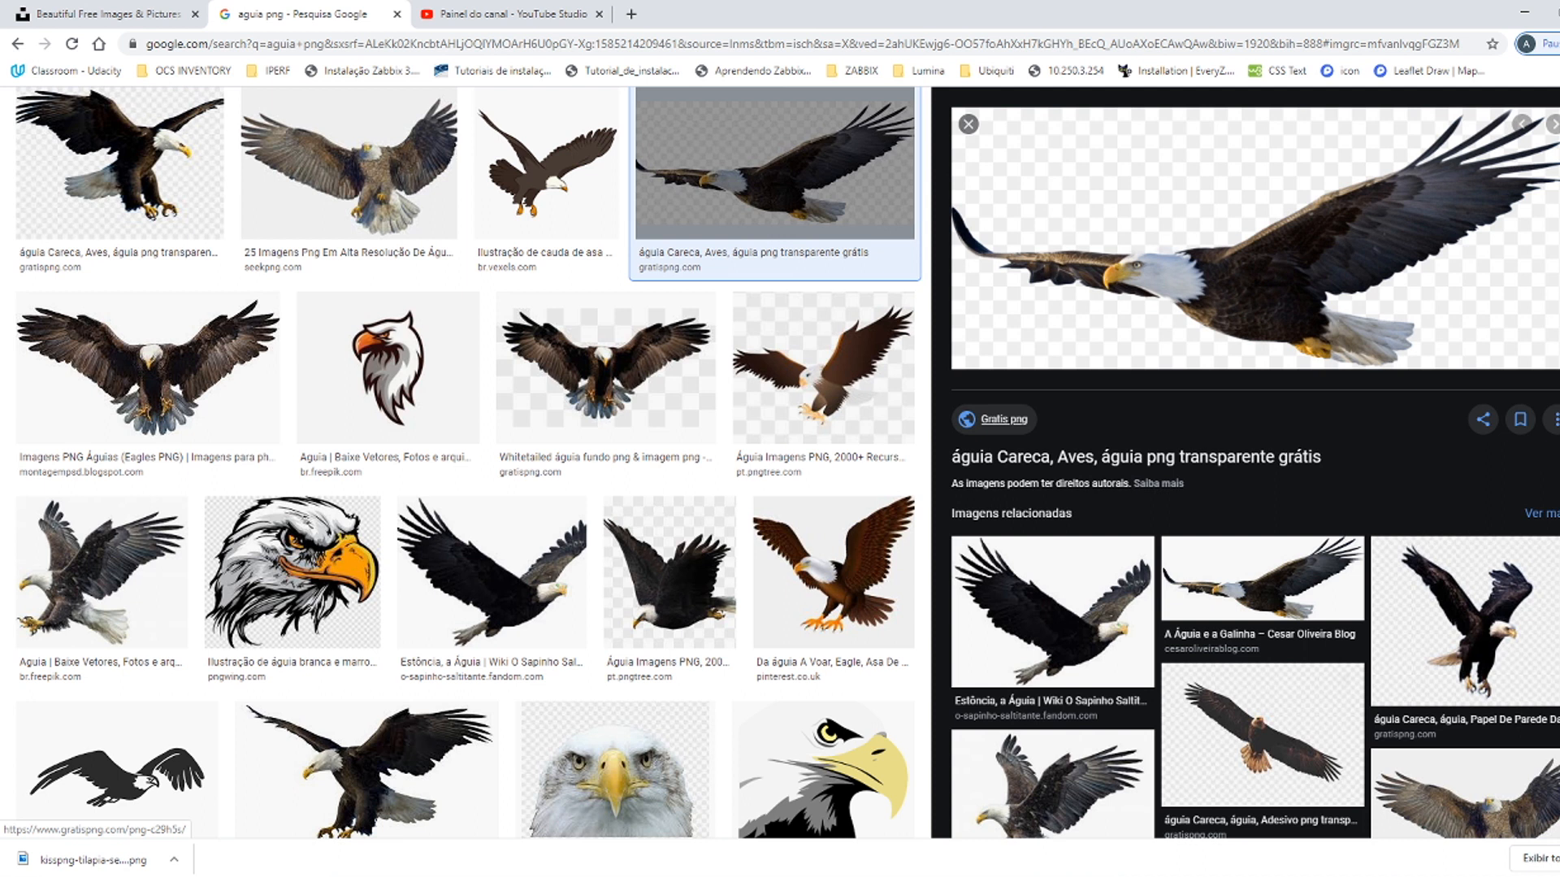
pyautogui.click(969, 124)
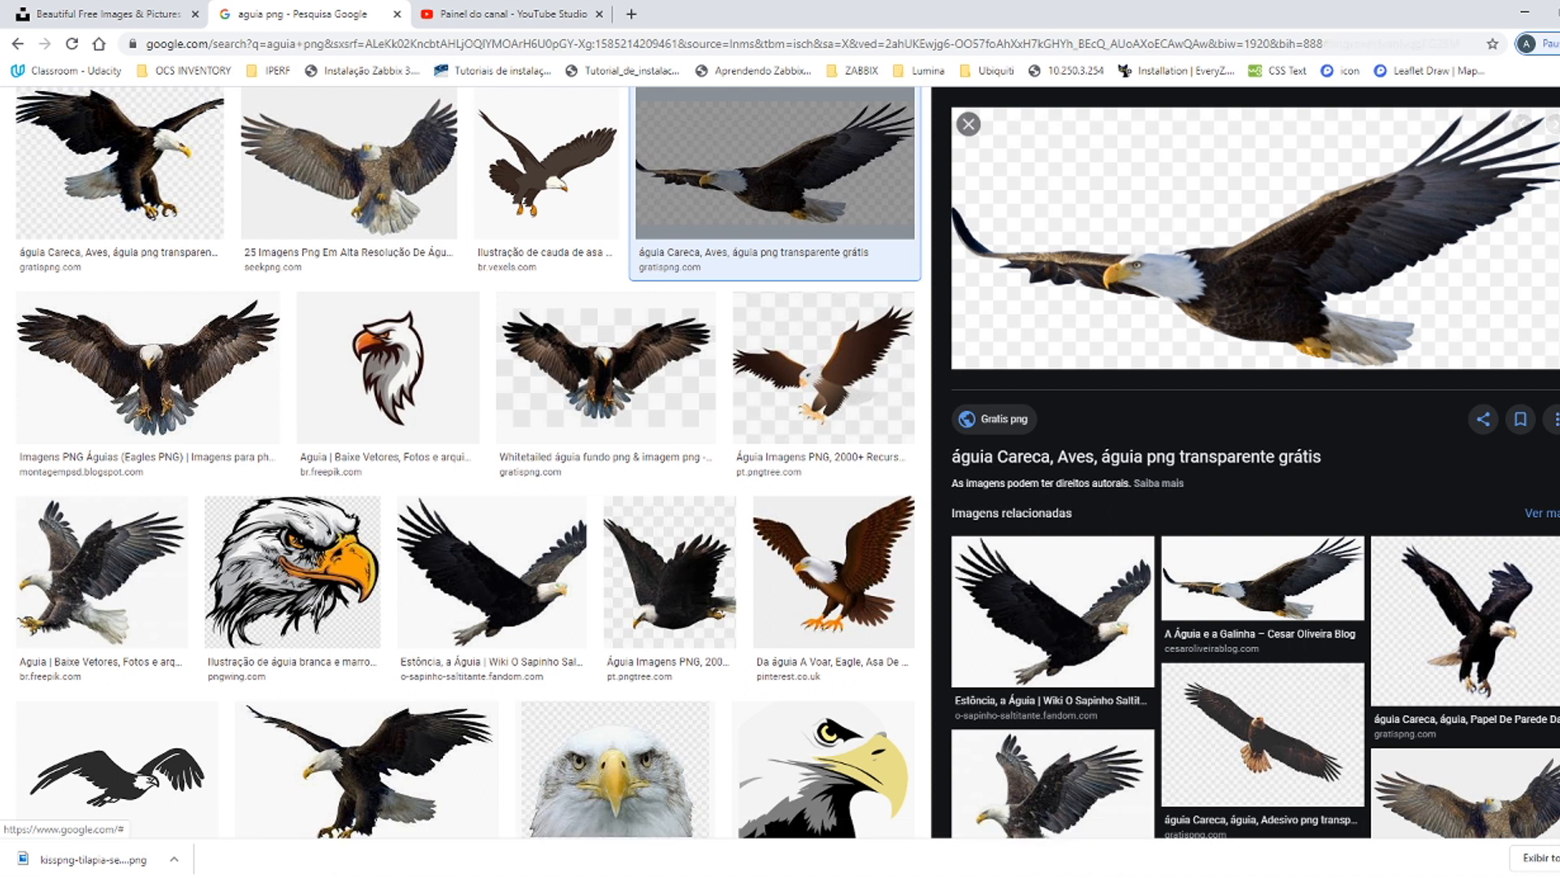
pyautogui.scroll(2, 969, 131)
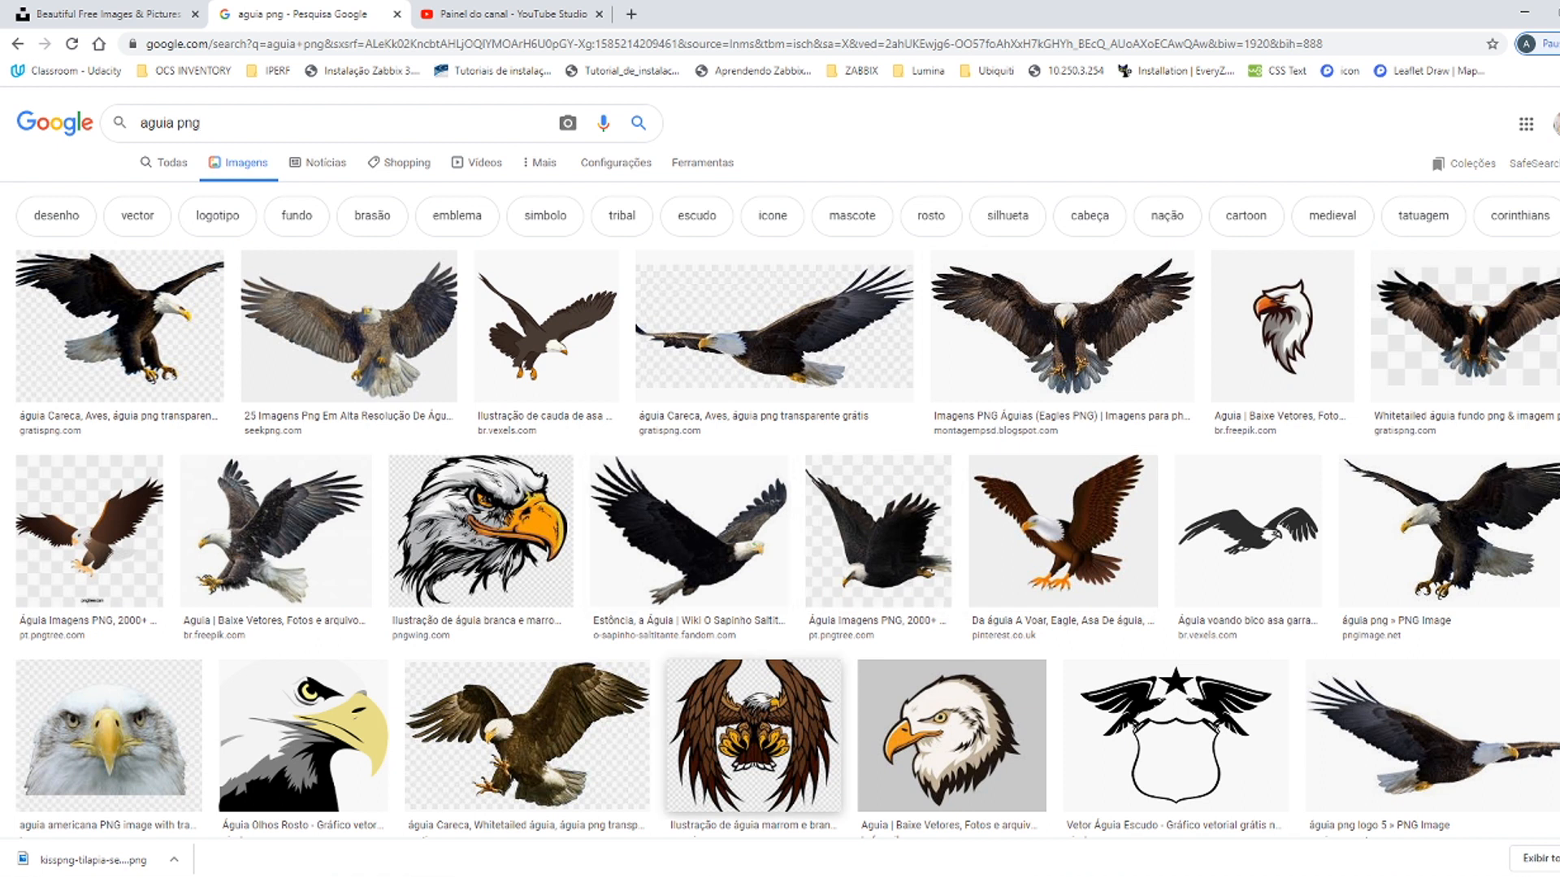
pyautogui.moveTo(601, 877)
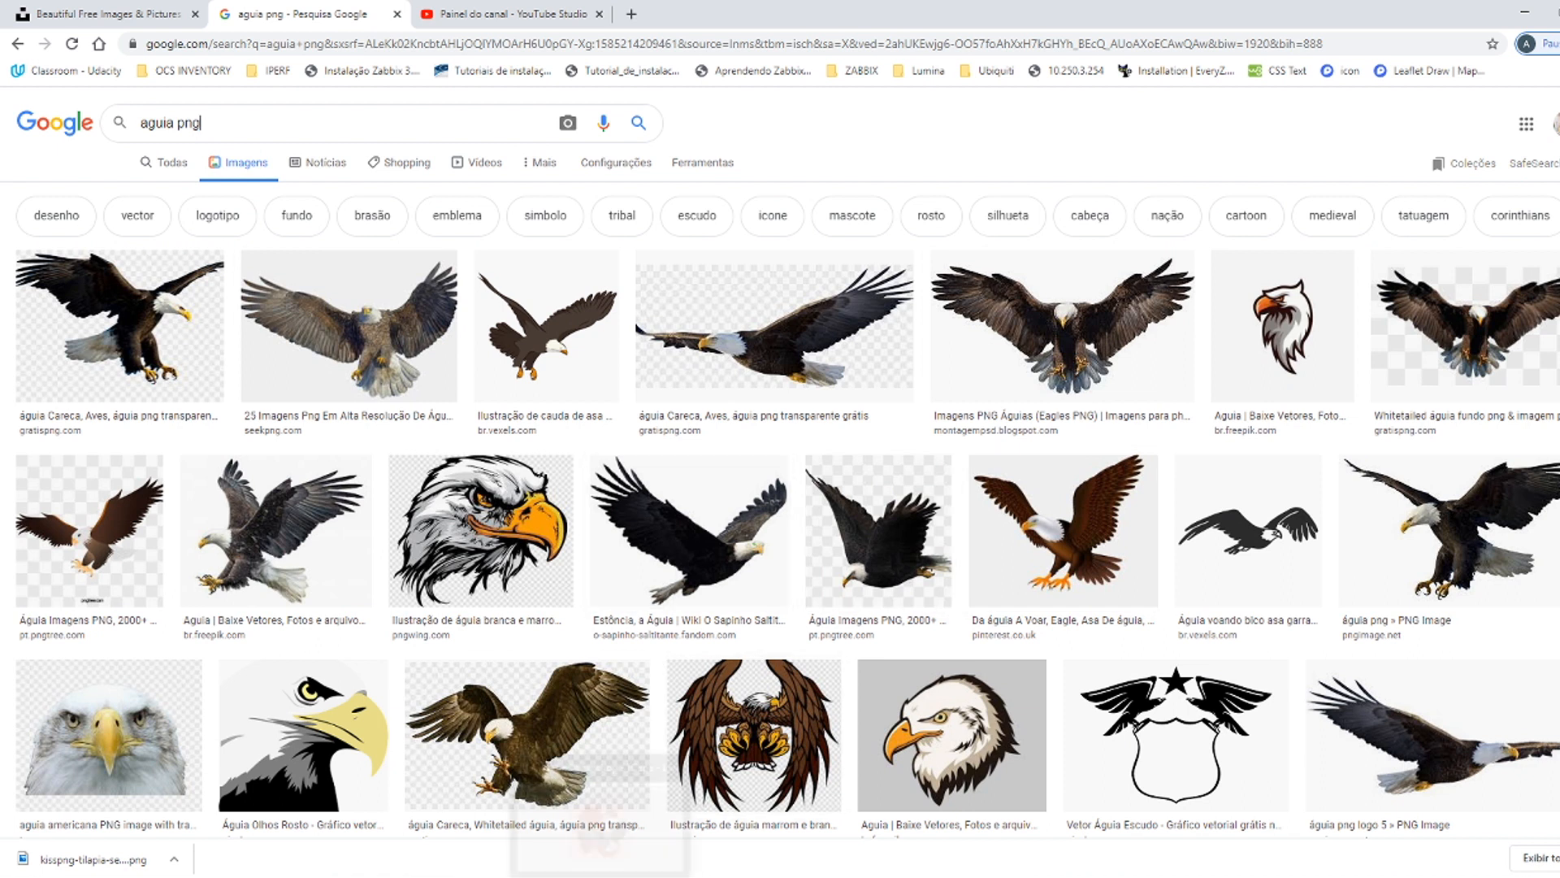
pyautogui.click(602, 821)
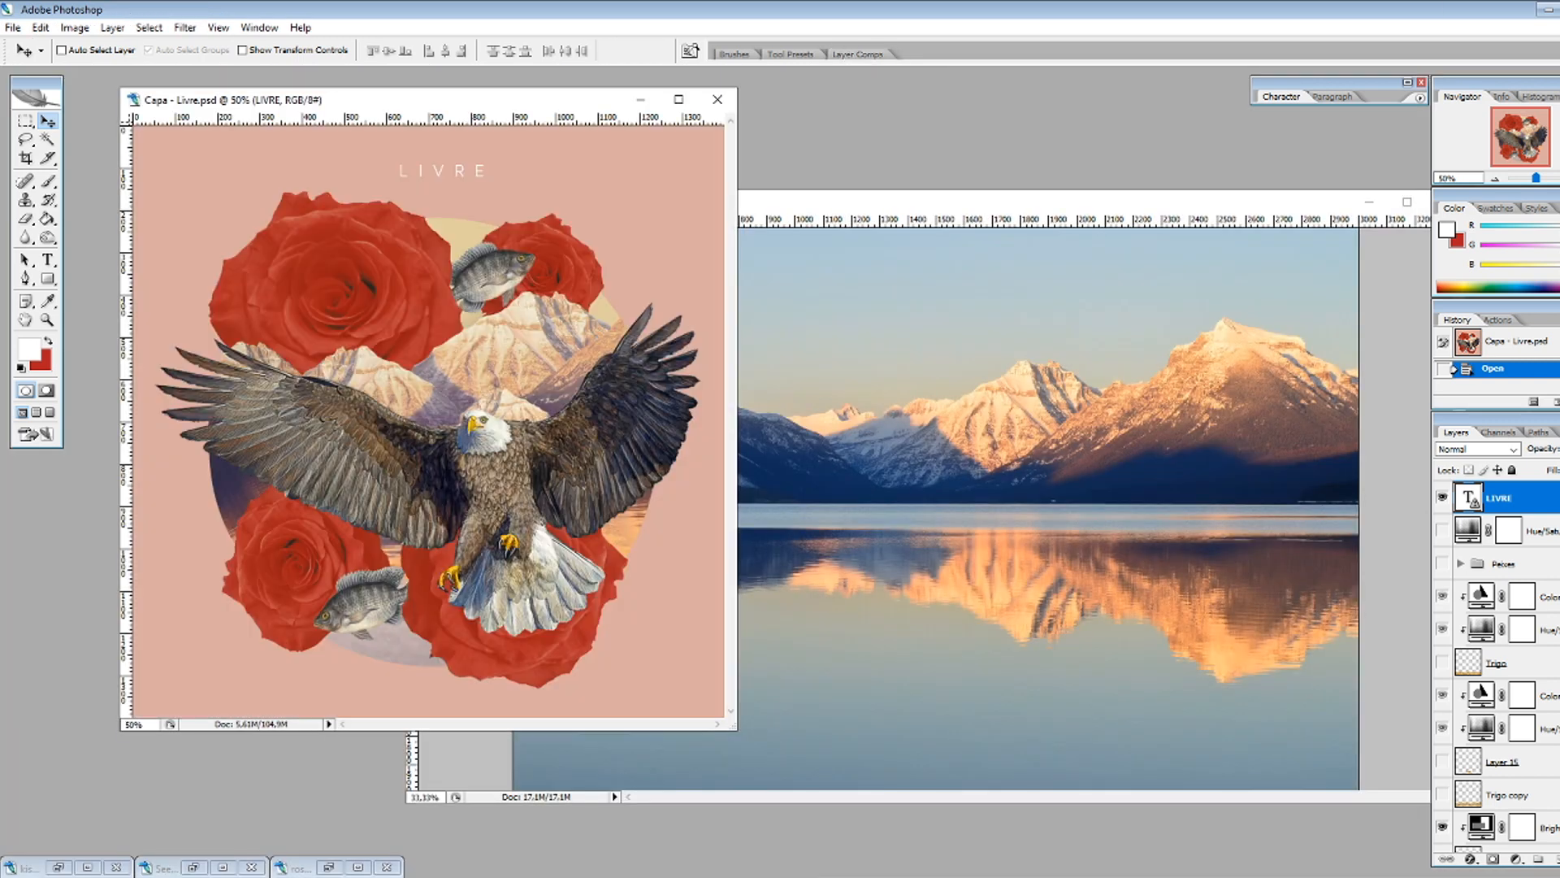
# Step: View the minimized source images for the cover, including the tilapia fish and rosa.png, and minimize the rose again
pyautogui.click(87, 867)
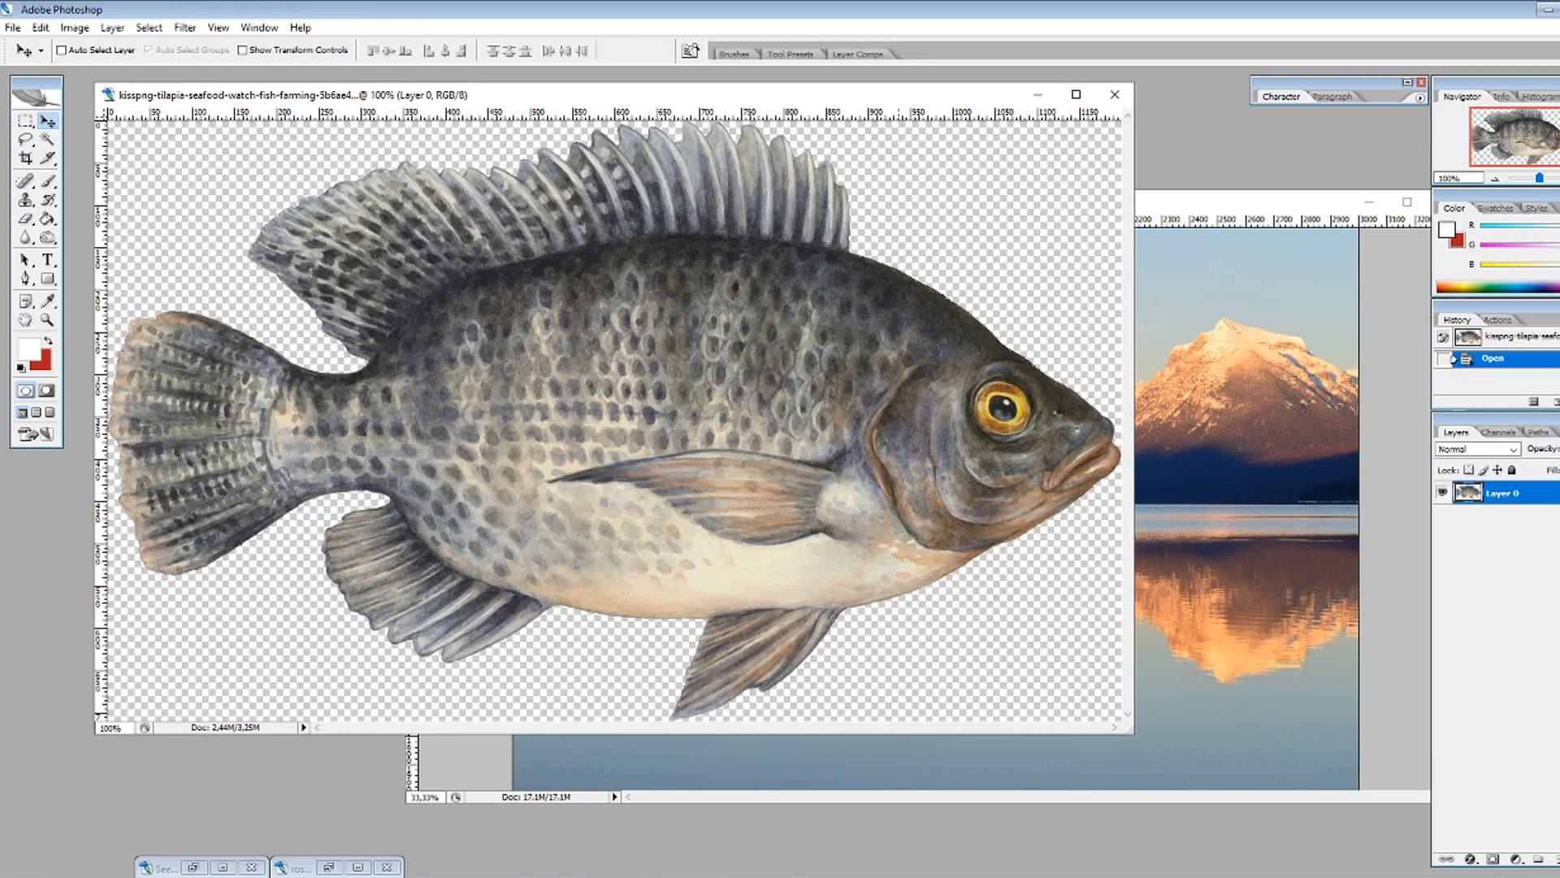
pyautogui.click(223, 867)
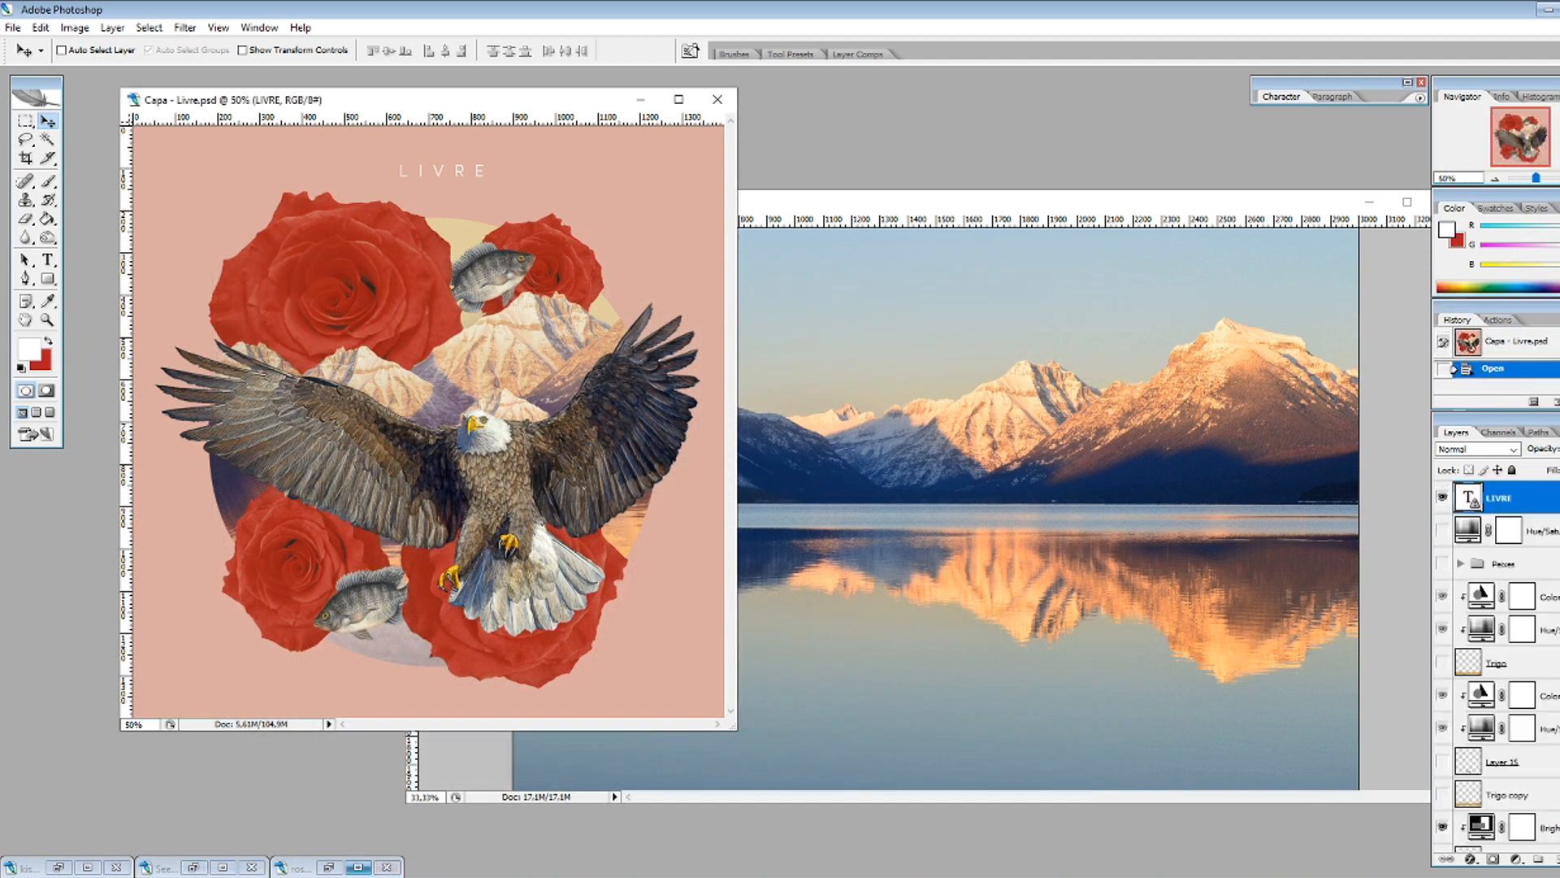
pyautogui.click(358, 867)
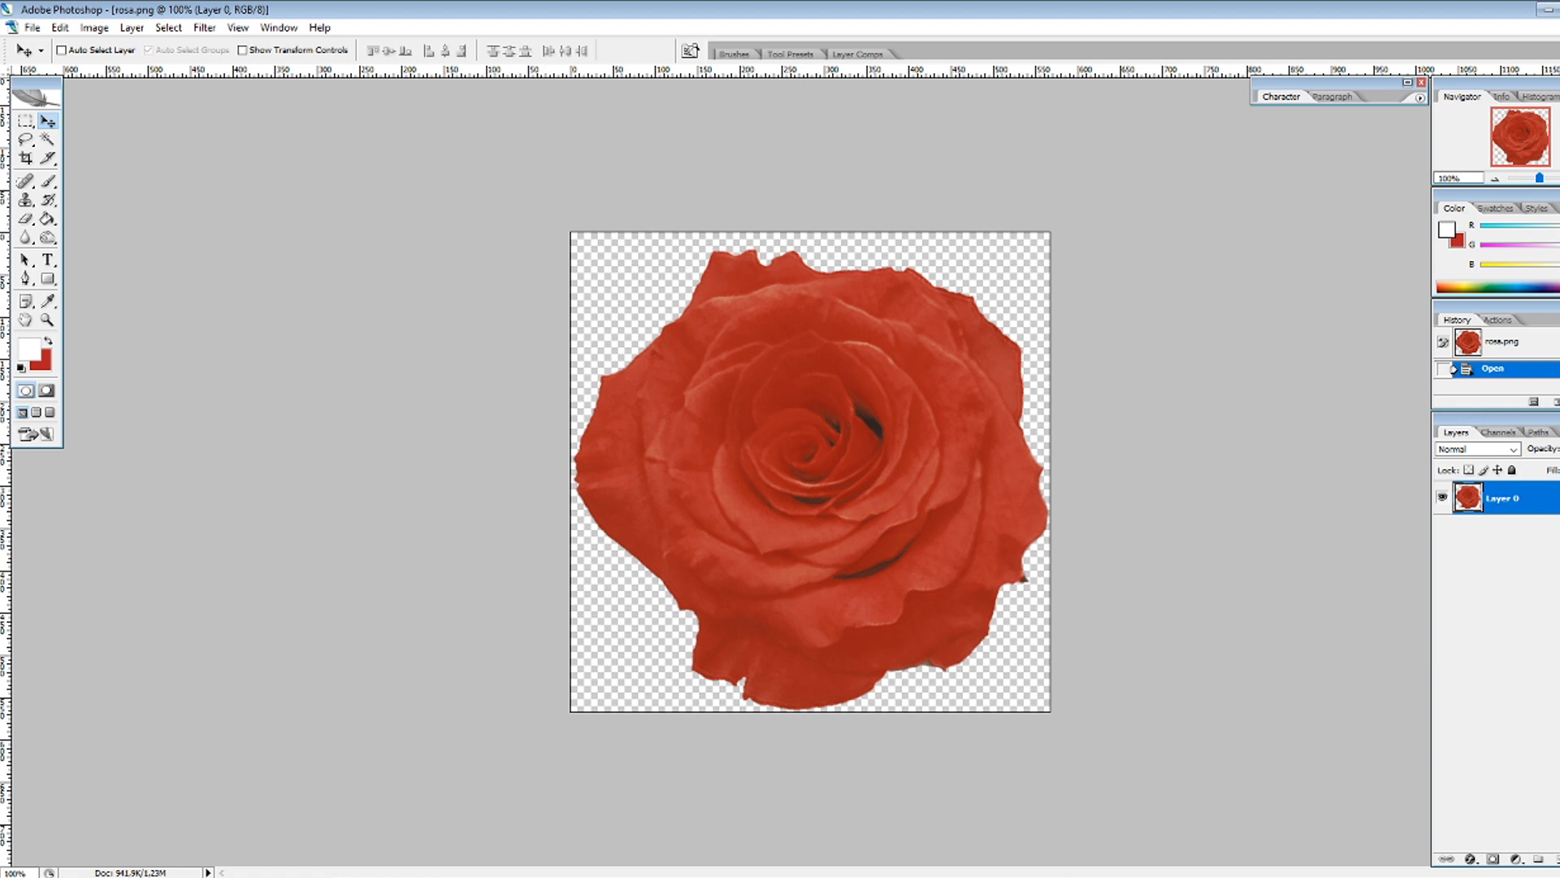
pyautogui.click(1558, 28)
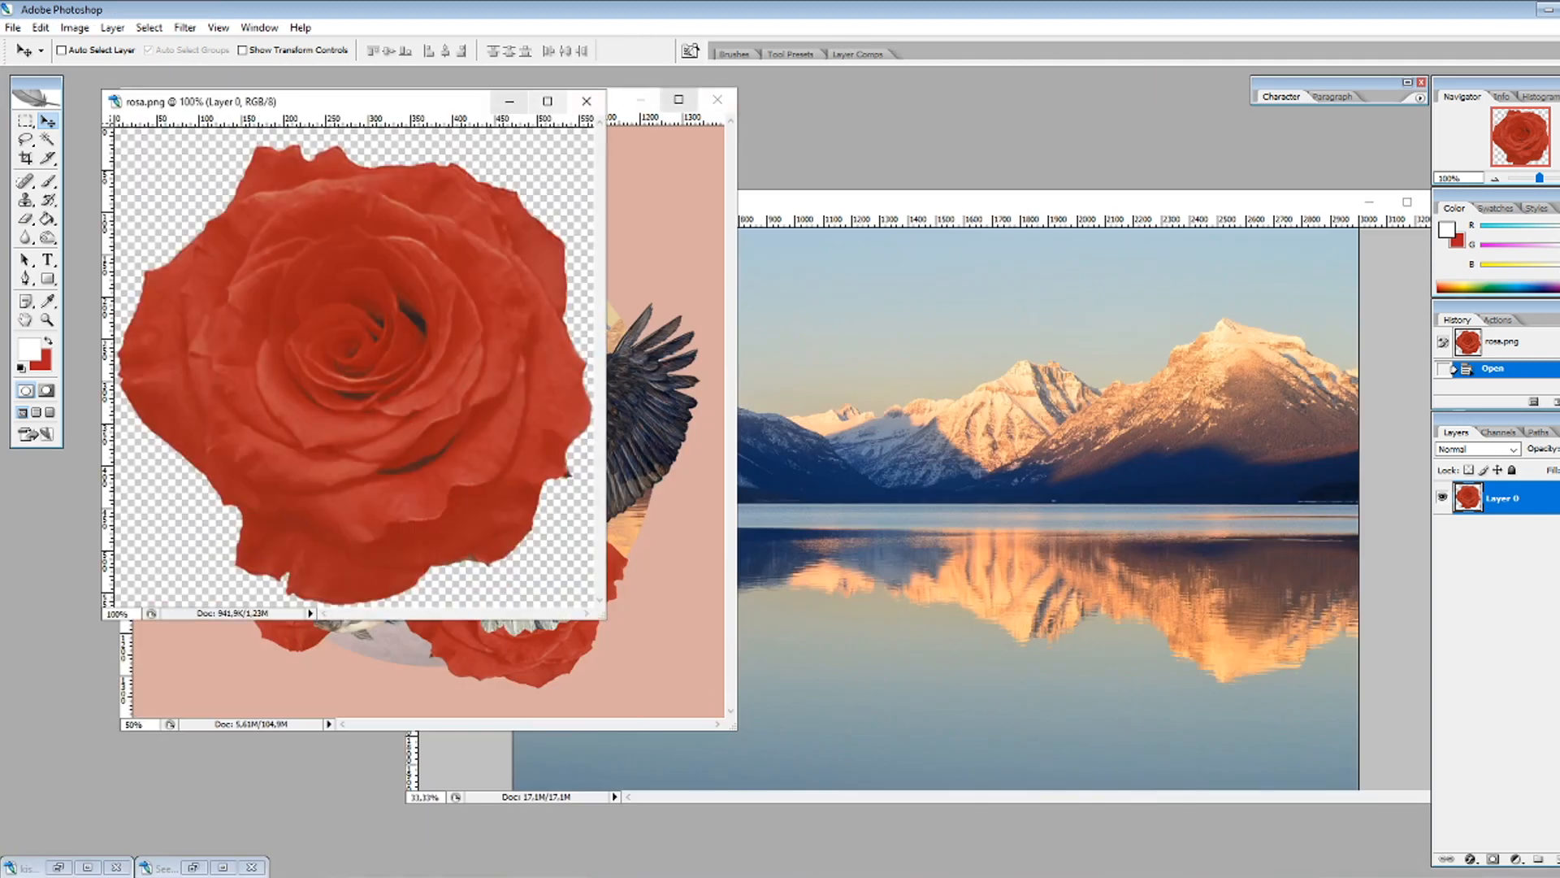
pyautogui.click(509, 102)
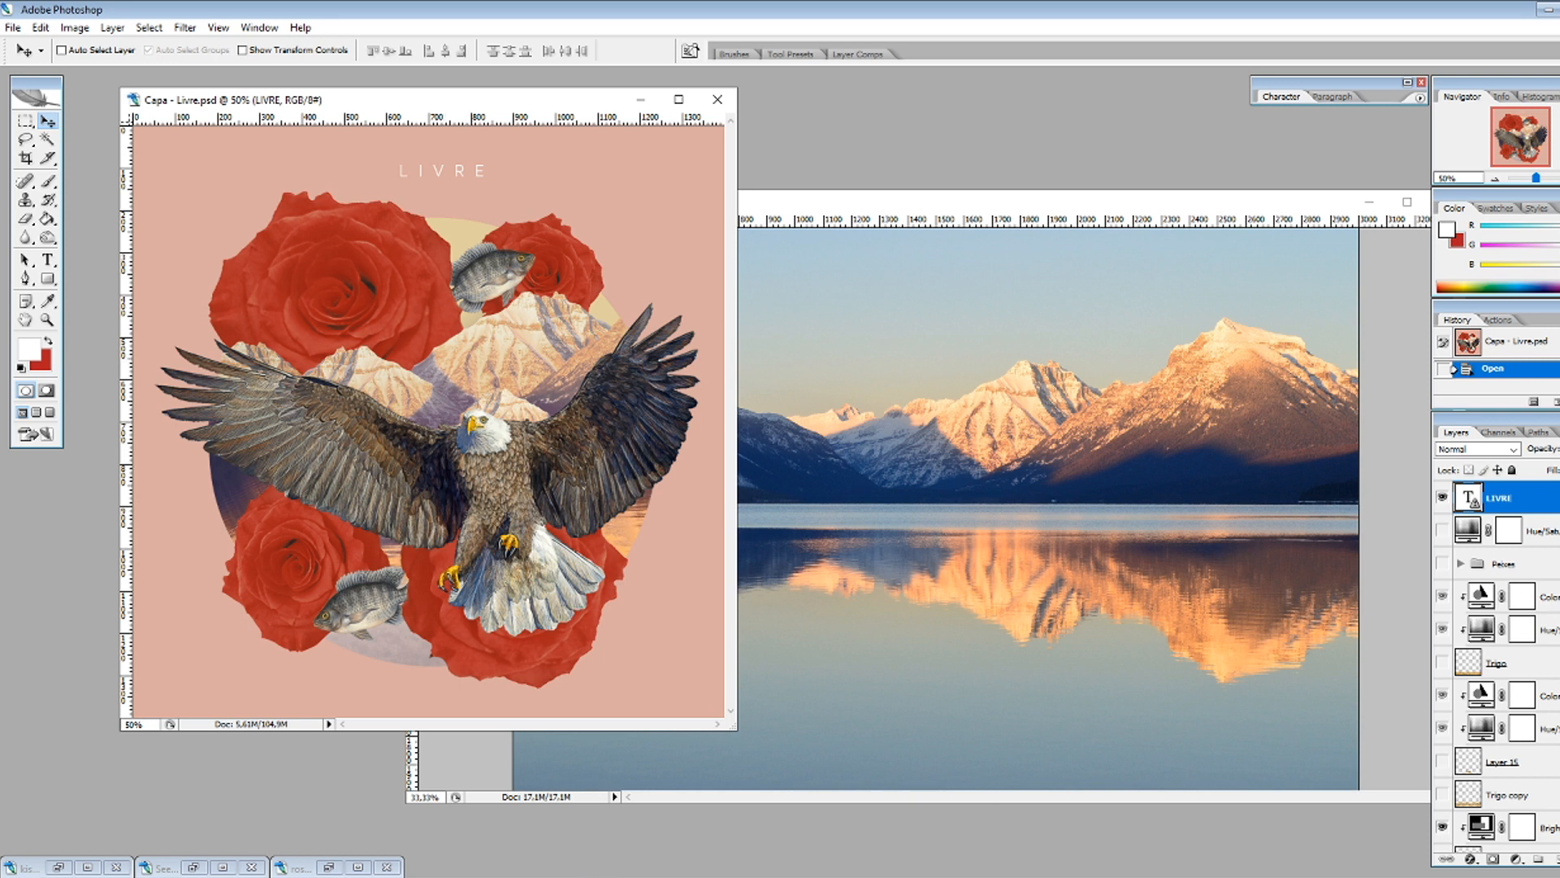
# Step: Move the evening lake landscape photo's window so that the whole photo is visible over the workspace
pyautogui.click(1015, 202)
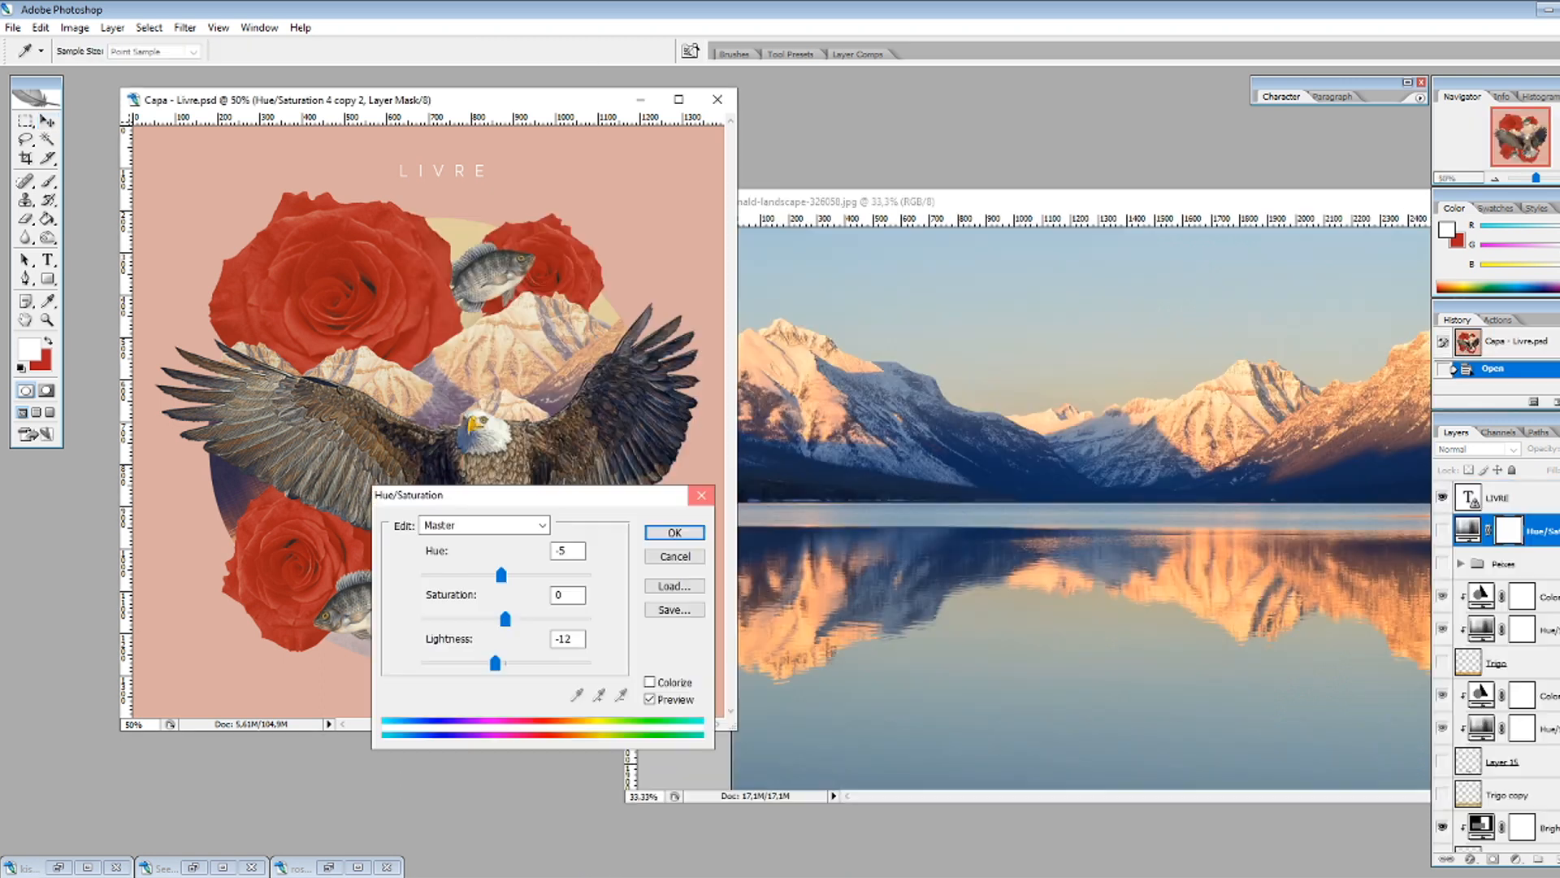
pyautogui.press('Escape')
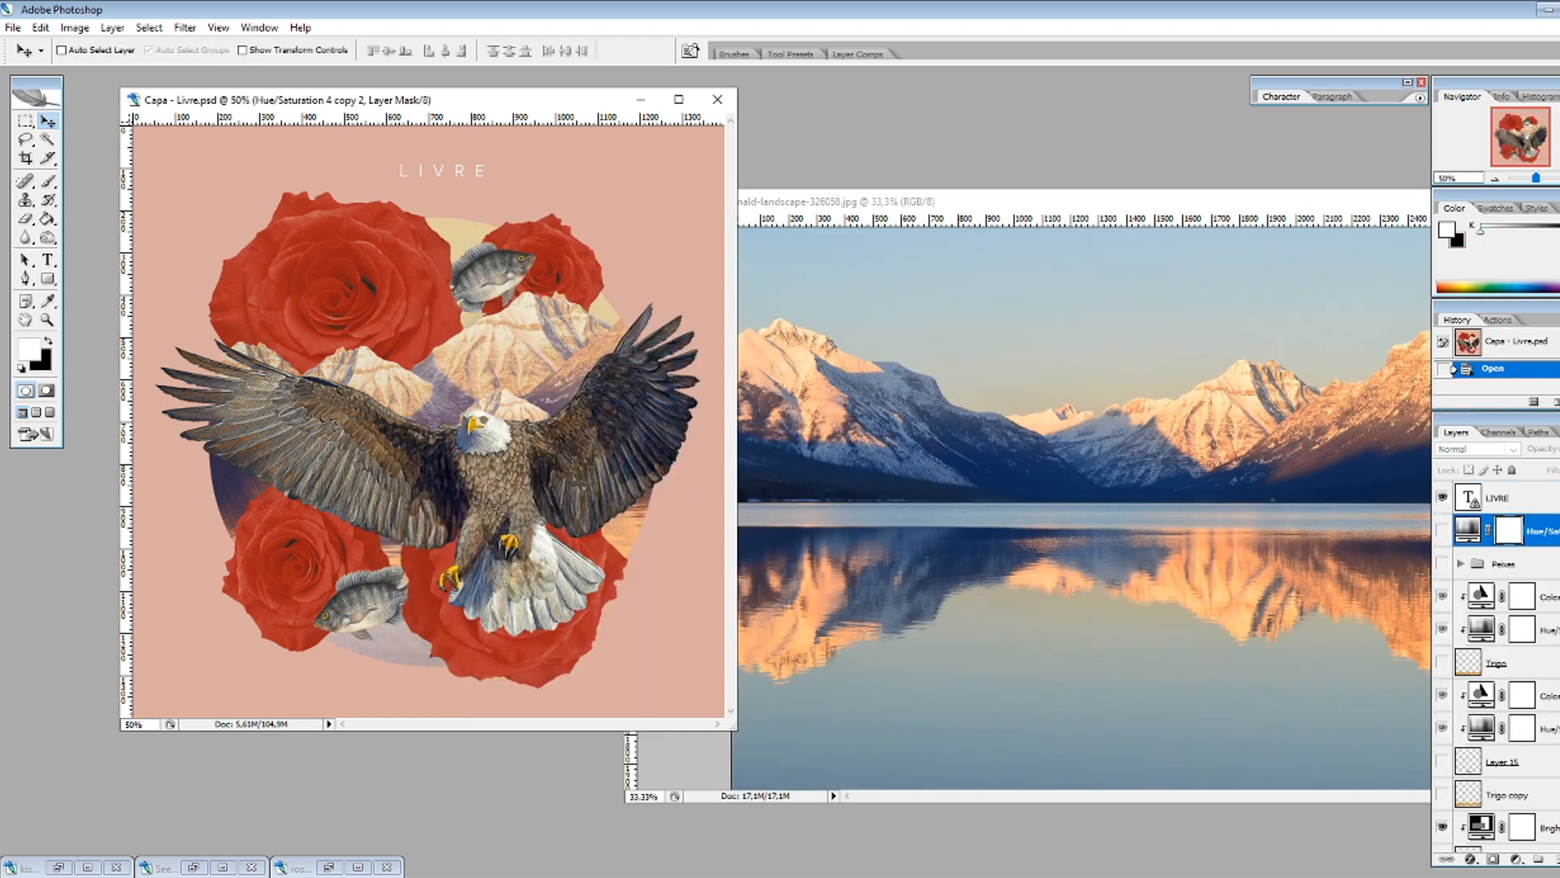
pyautogui.moveTo(992, 203); pyautogui.dragTo(1023, 208)
pyautogui.click(561, 100)
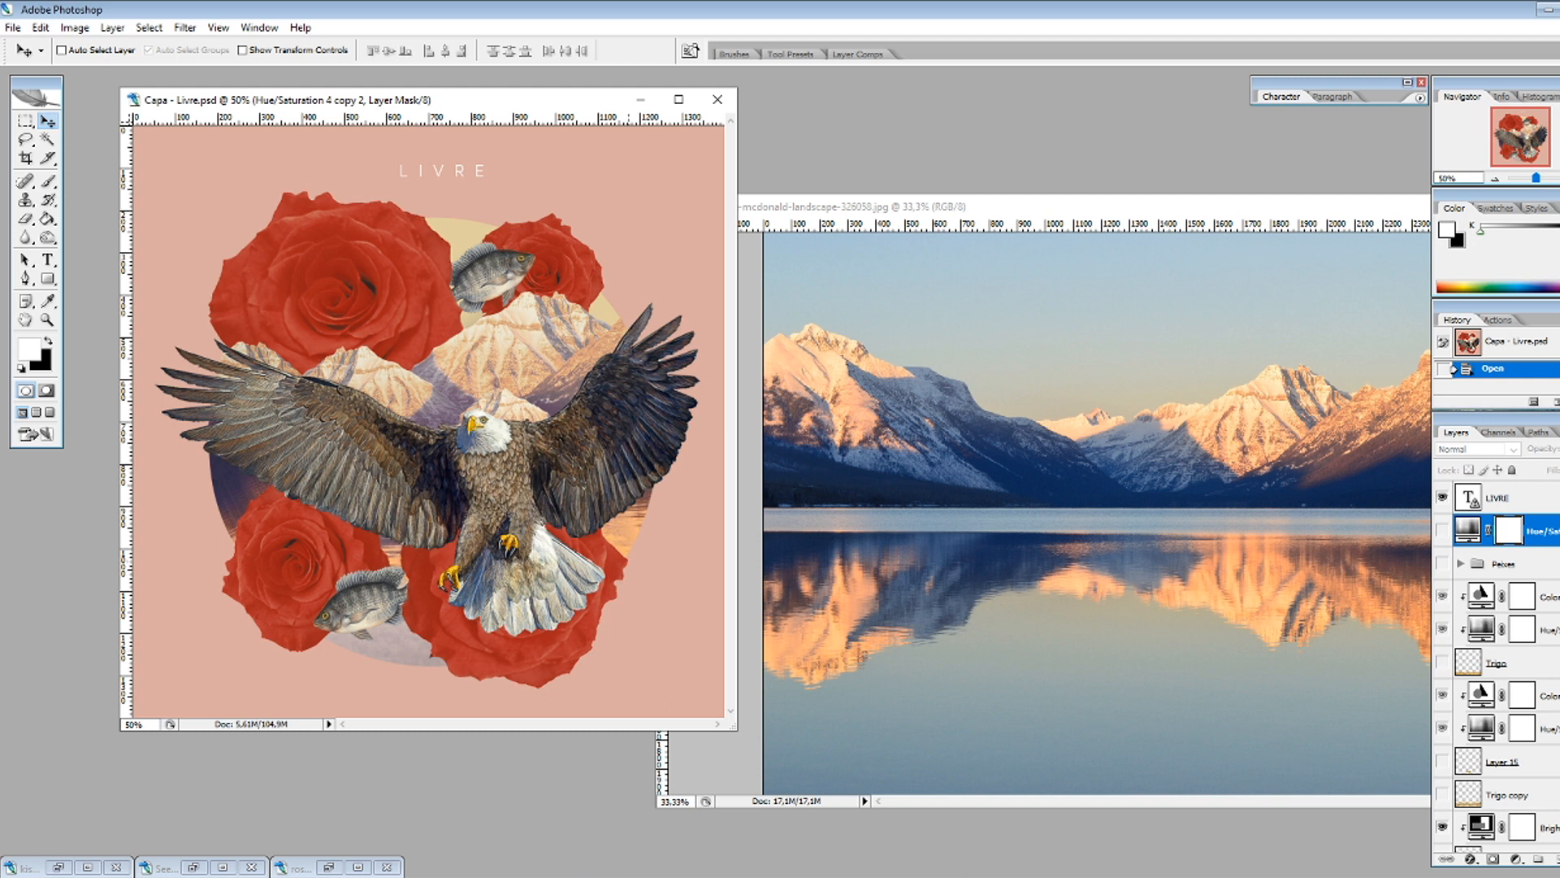
pyautogui.moveTo(1211, 208); pyautogui.dragTo(758, 194)
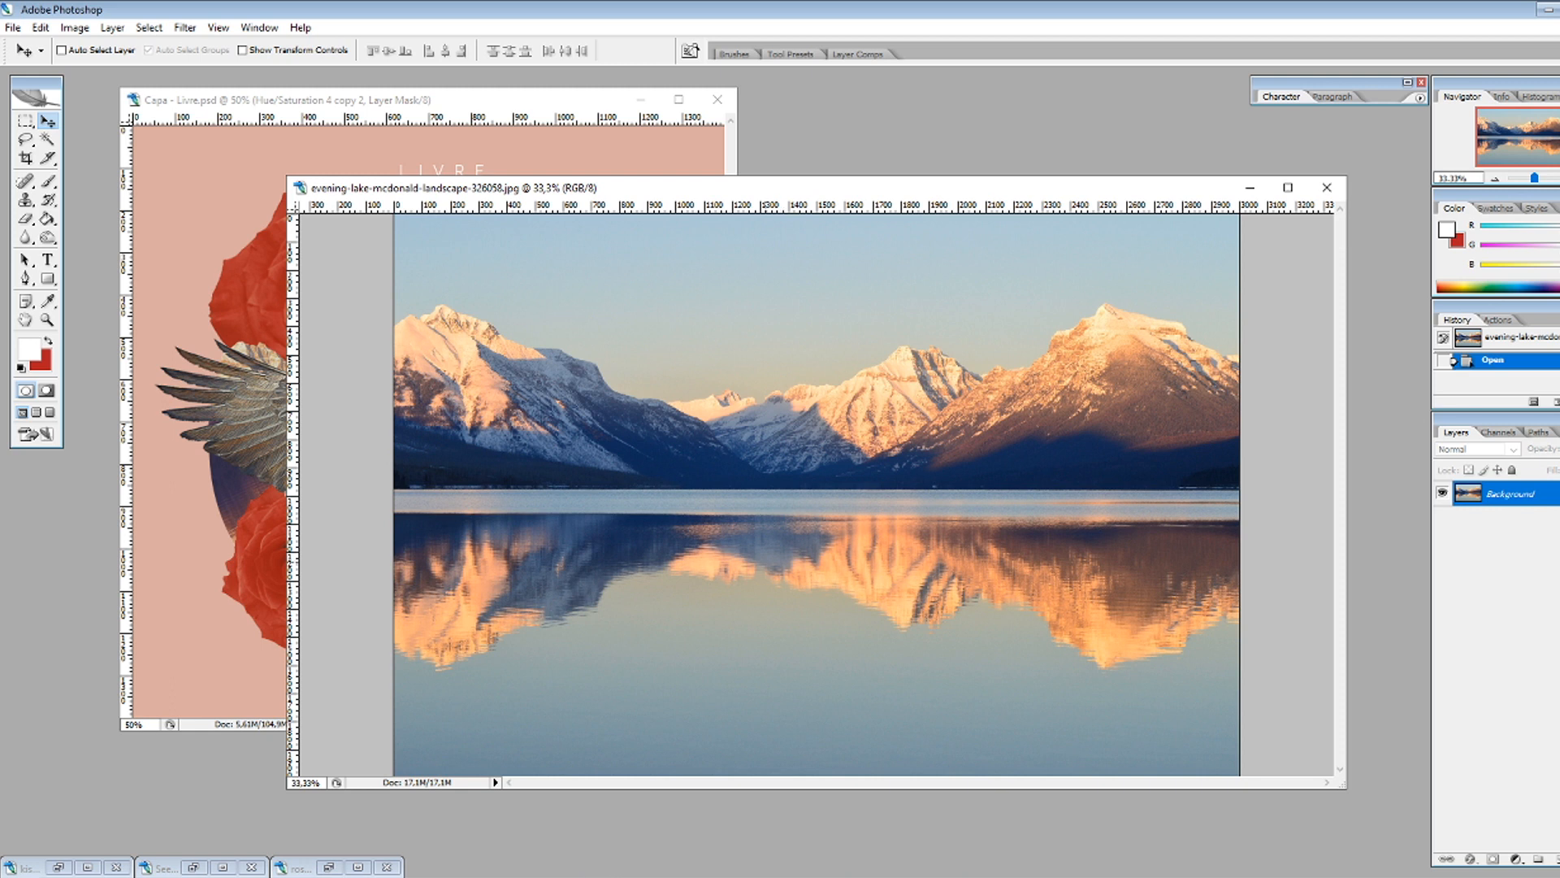
# Step: Minimize the Capa - Livre.psd window and maximize the evening lake landscape photo
pyautogui.click(441, 101)
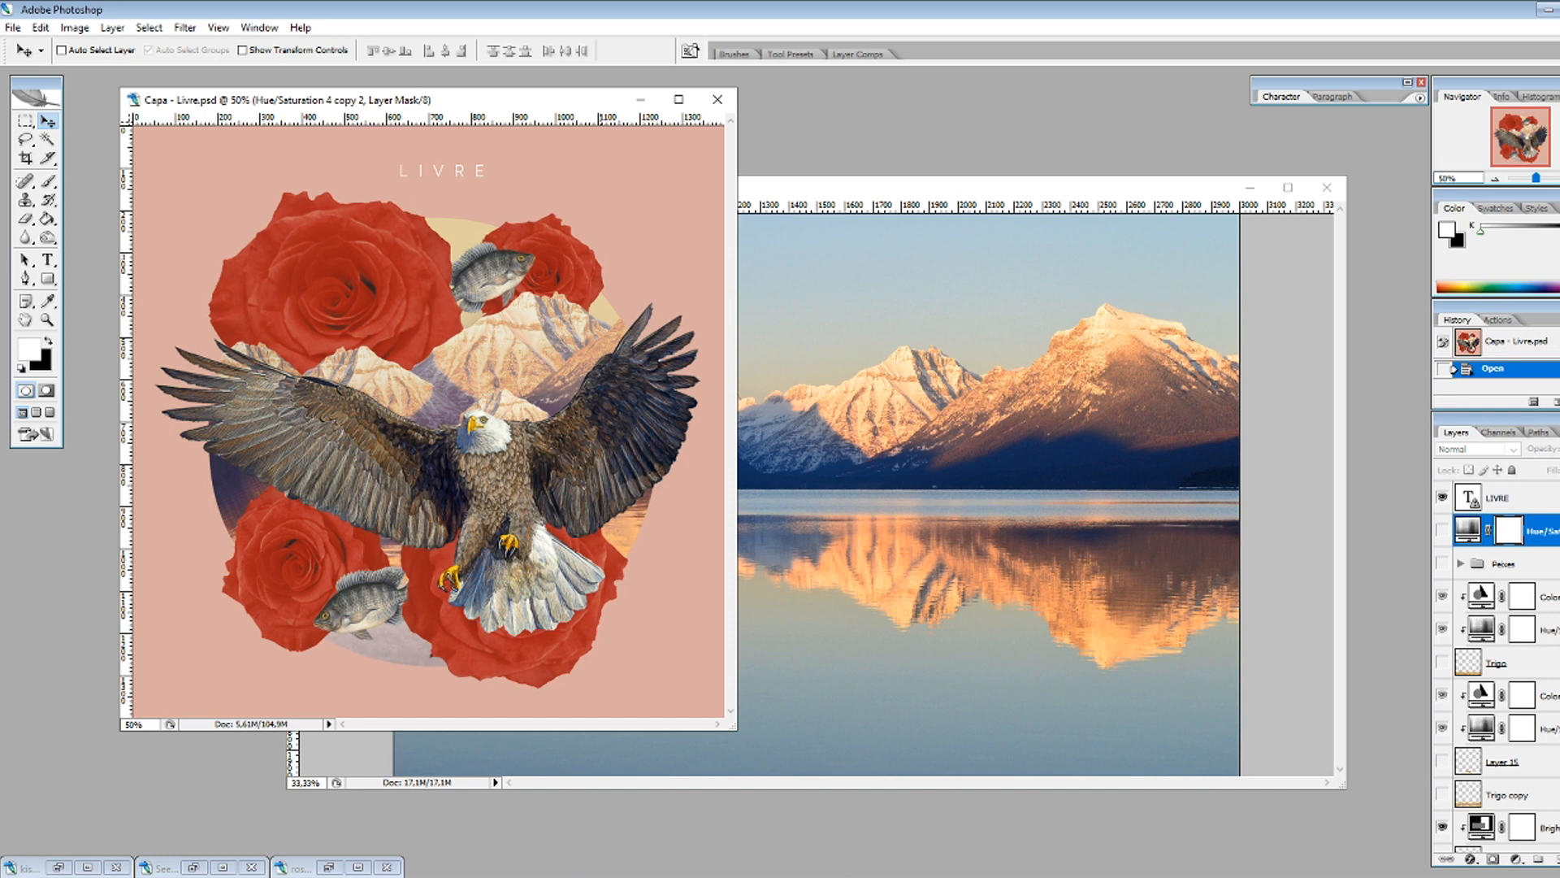
pyautogui.click(640, 99)
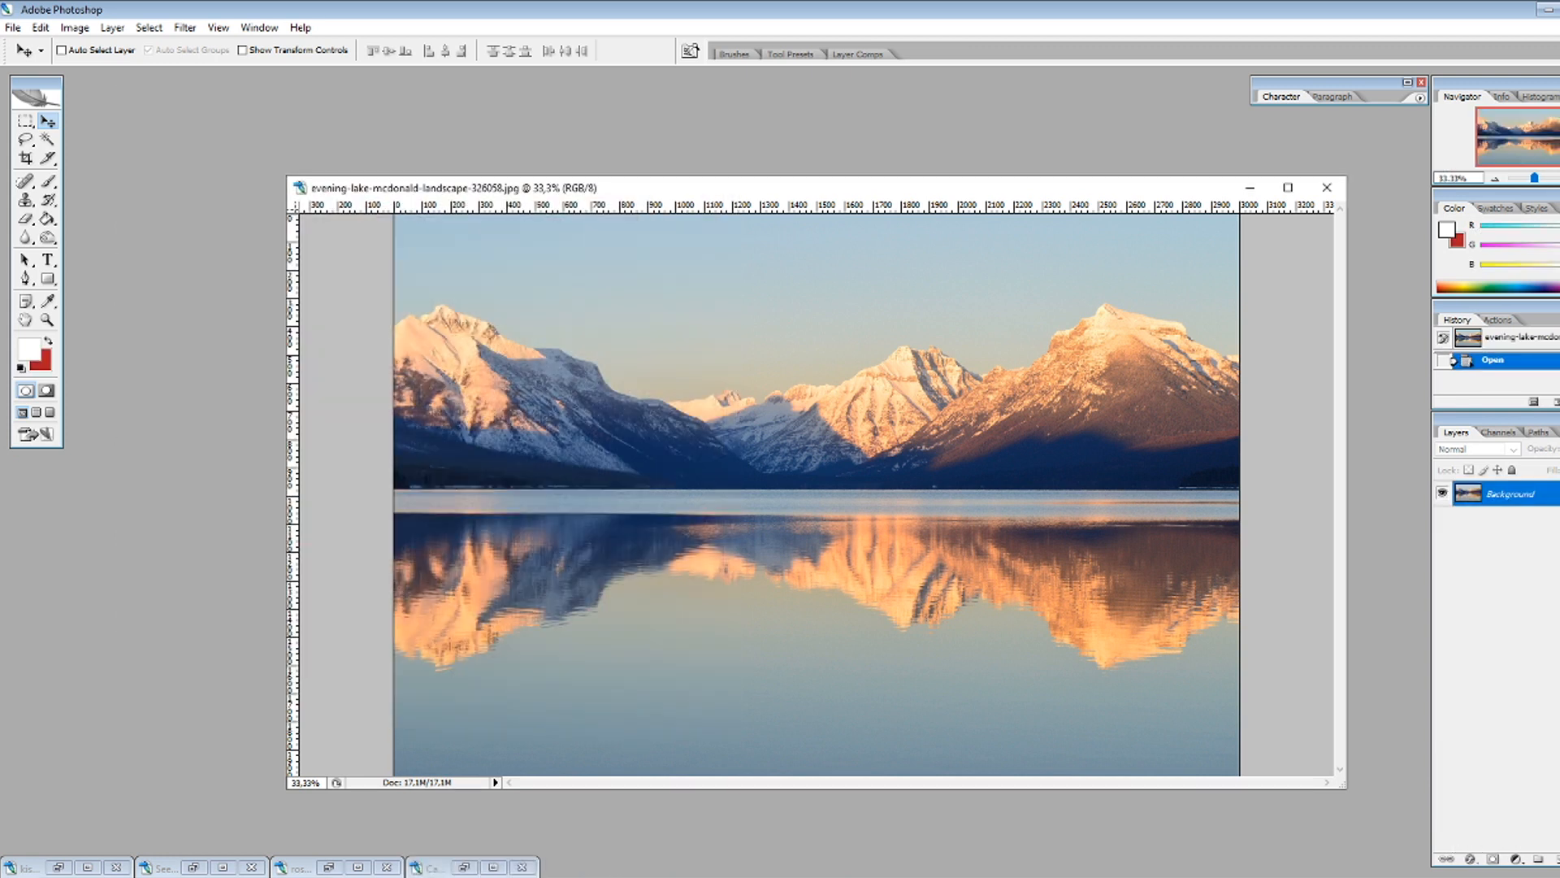
pyautogui.click(1288, 187)
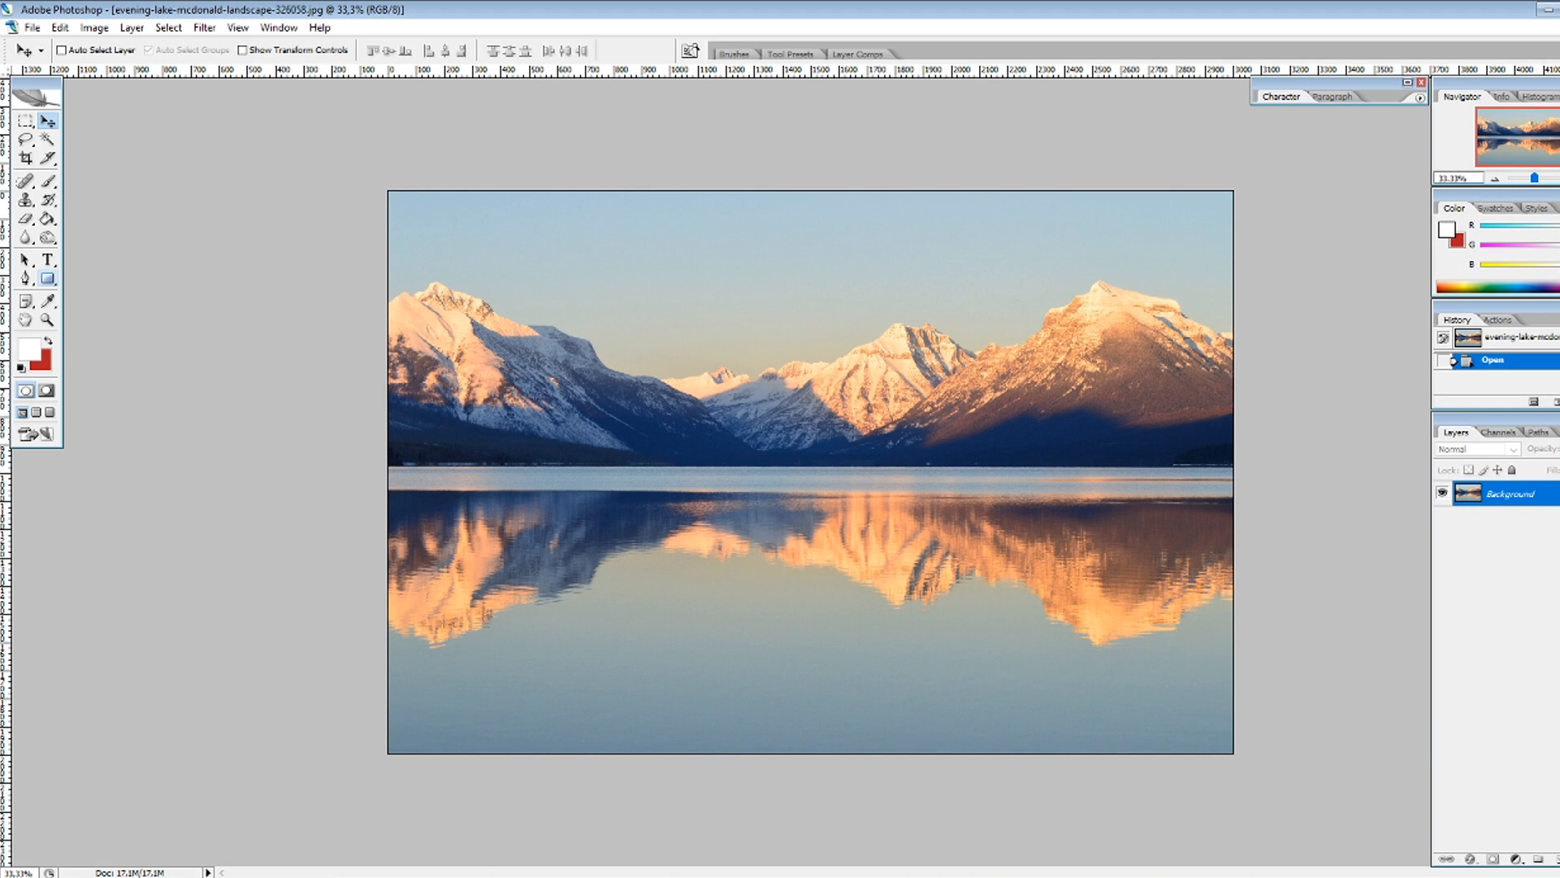
# Step: Show the available marquee tool variants and dismiss the list
pyautogui.press('m')
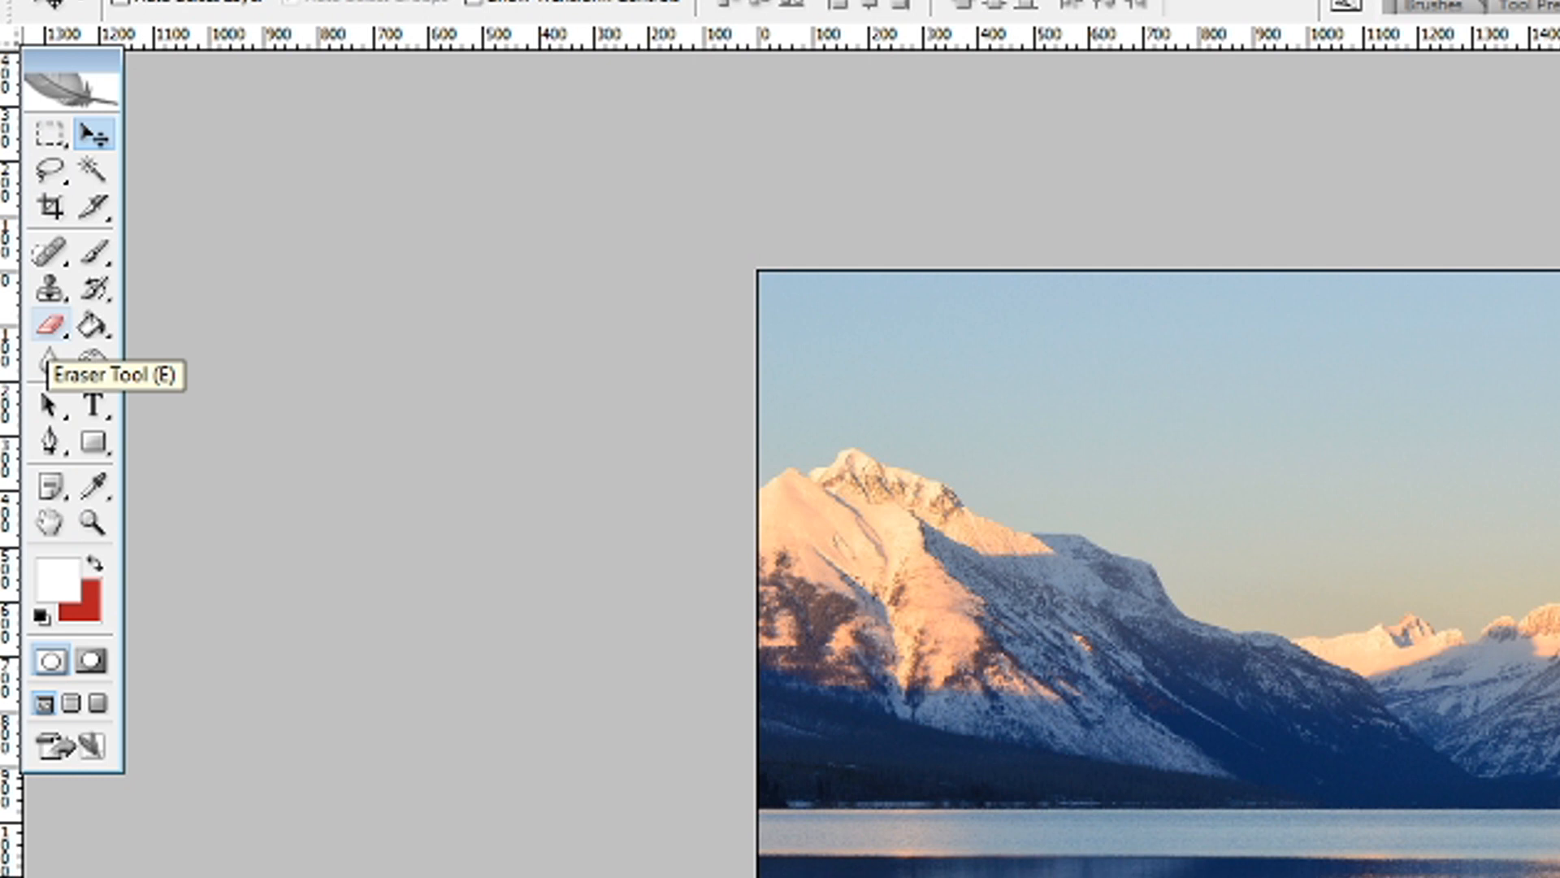
pyautogui.click(51, 136)
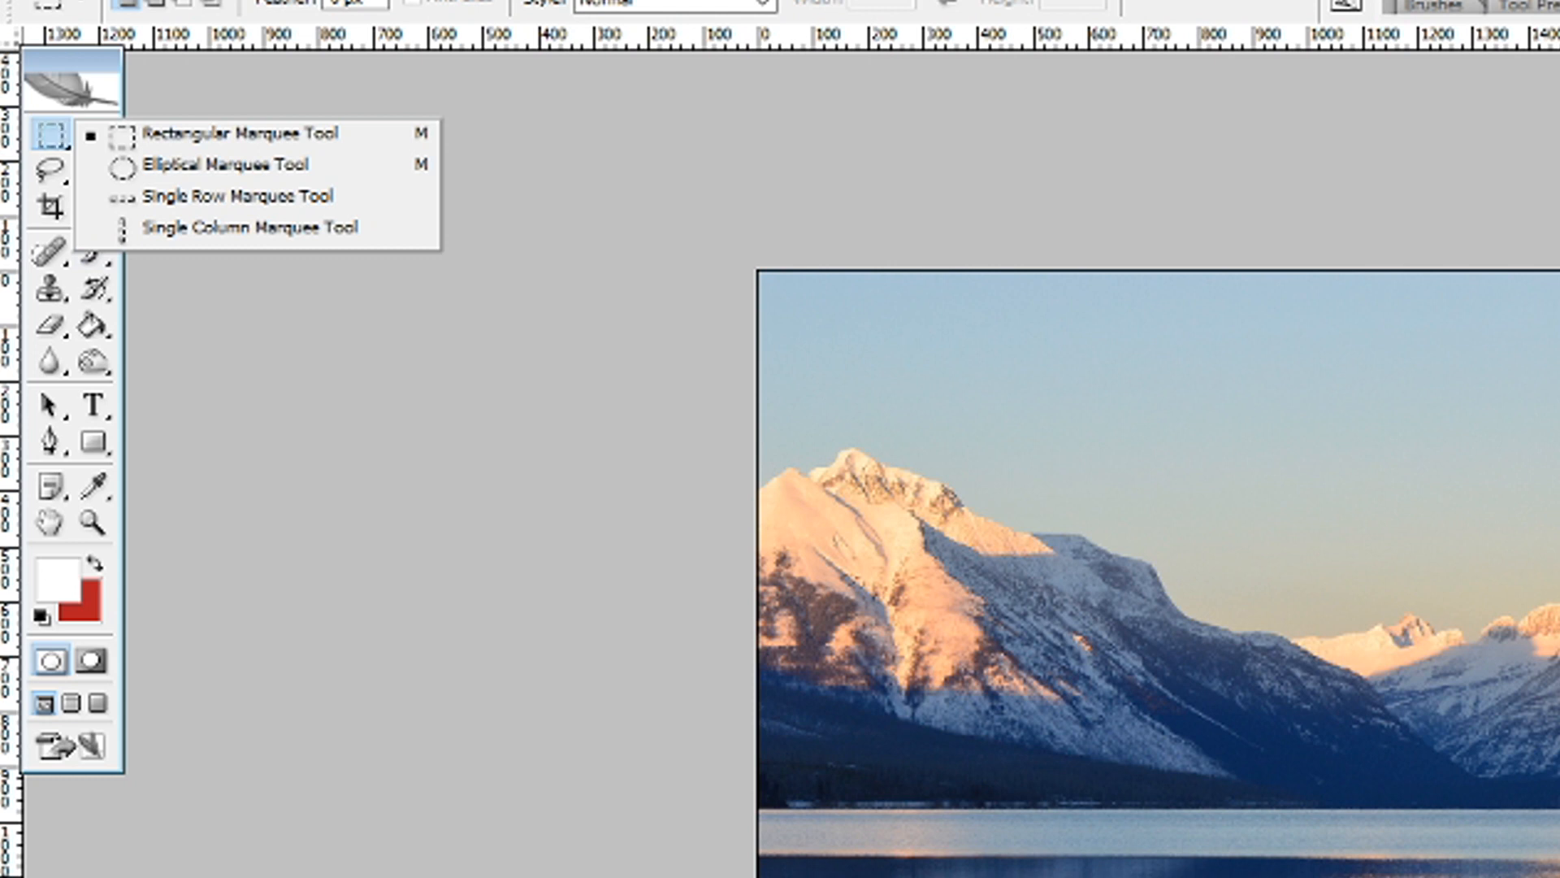
pyautogui.press('Escape')
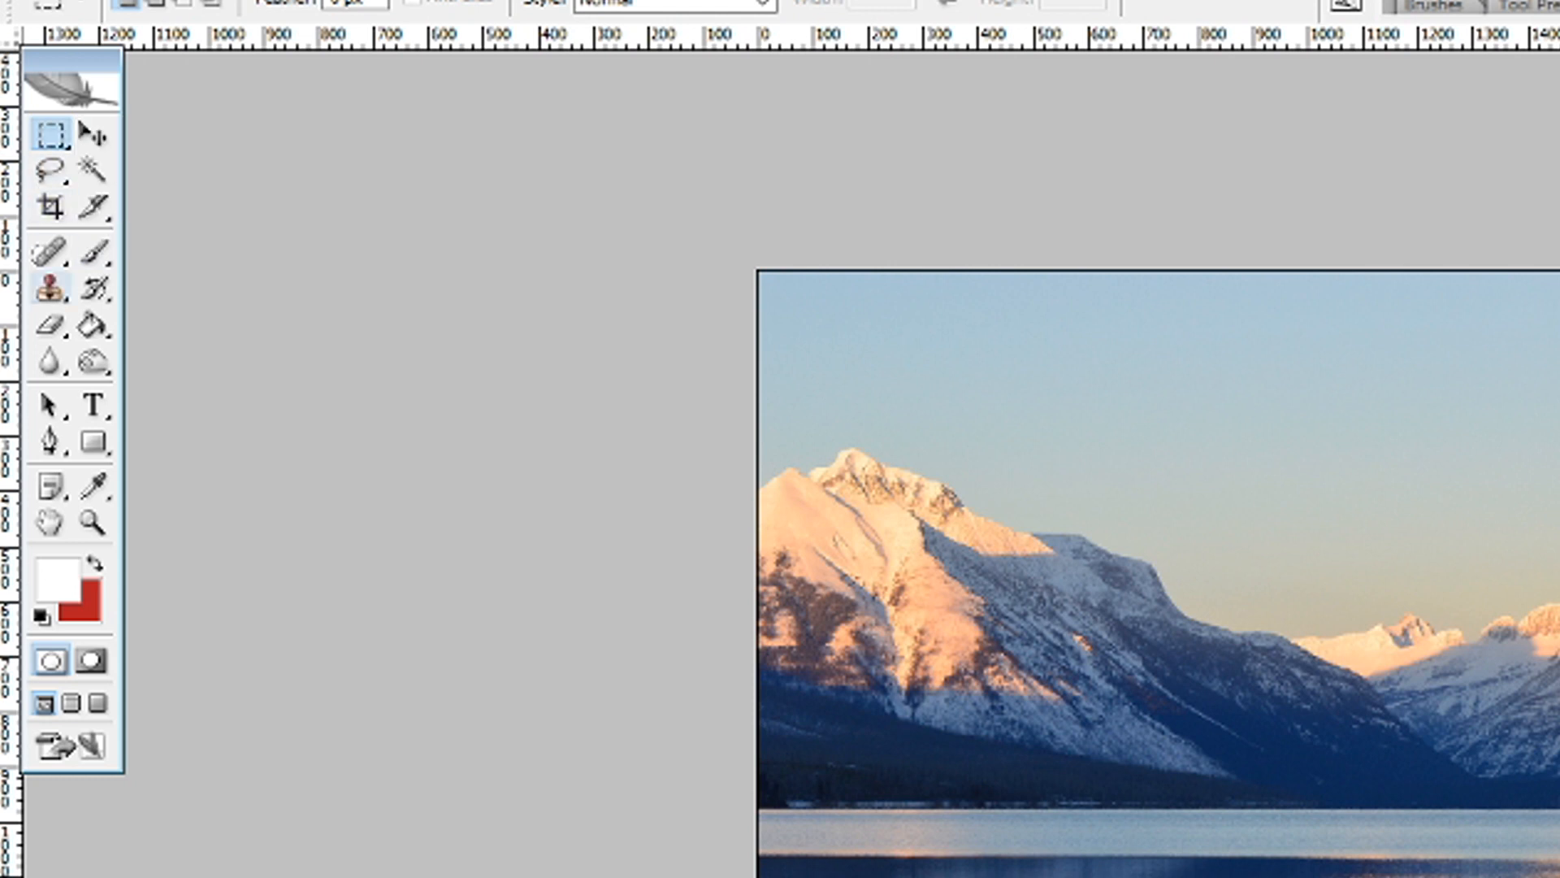
# Step: Erase a small spot of sky above the mountains with the Eraser tool at 151 px diameter and 7% hardness
pyautogui.click(50, 325)
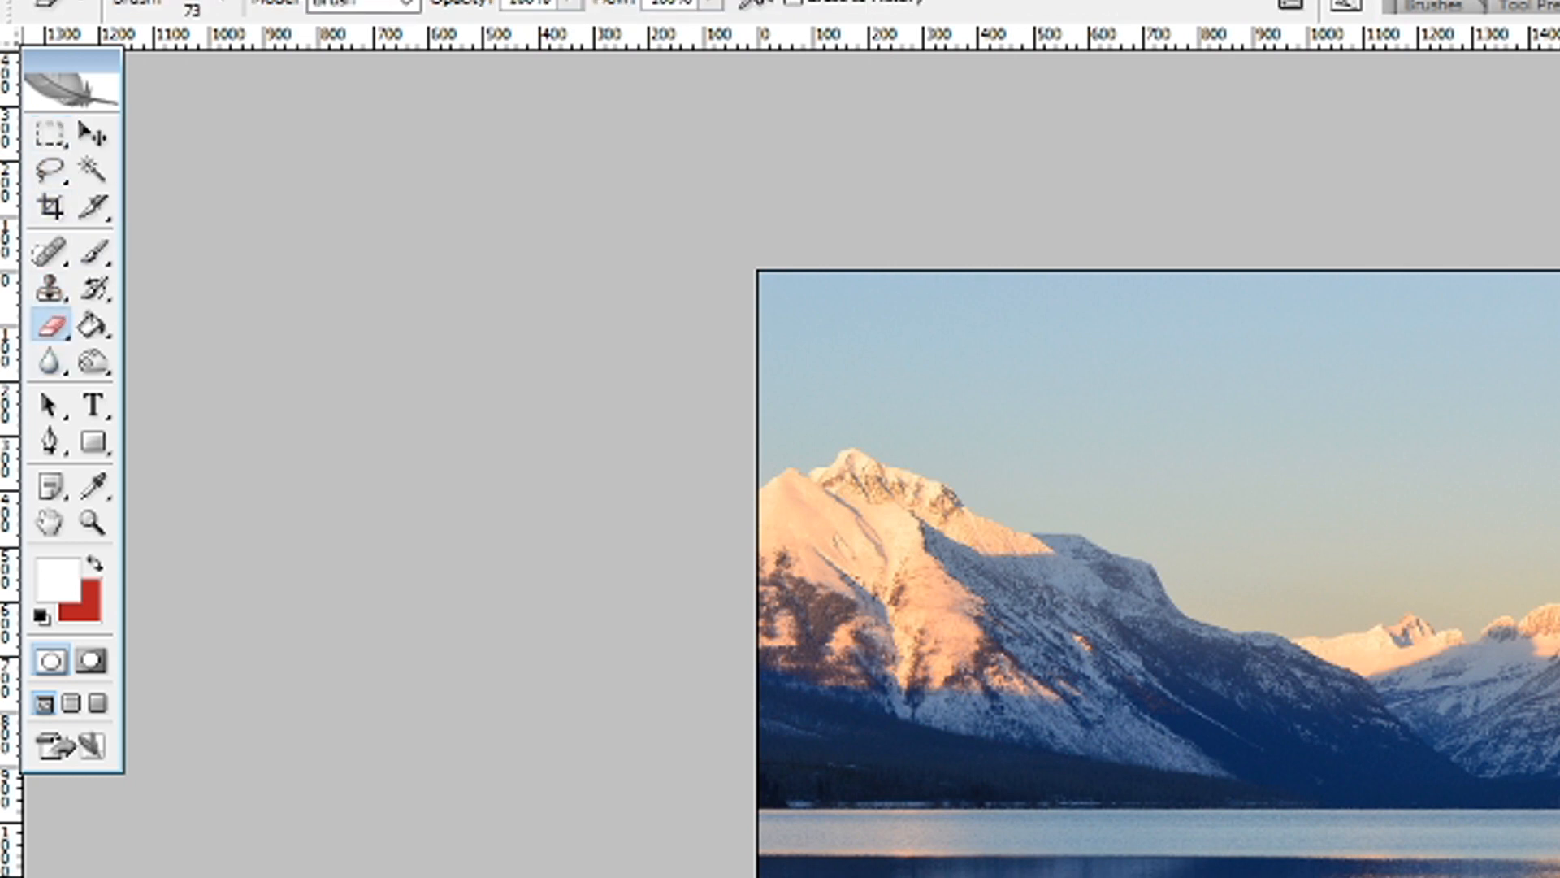
pyautogui.click(50, 325)
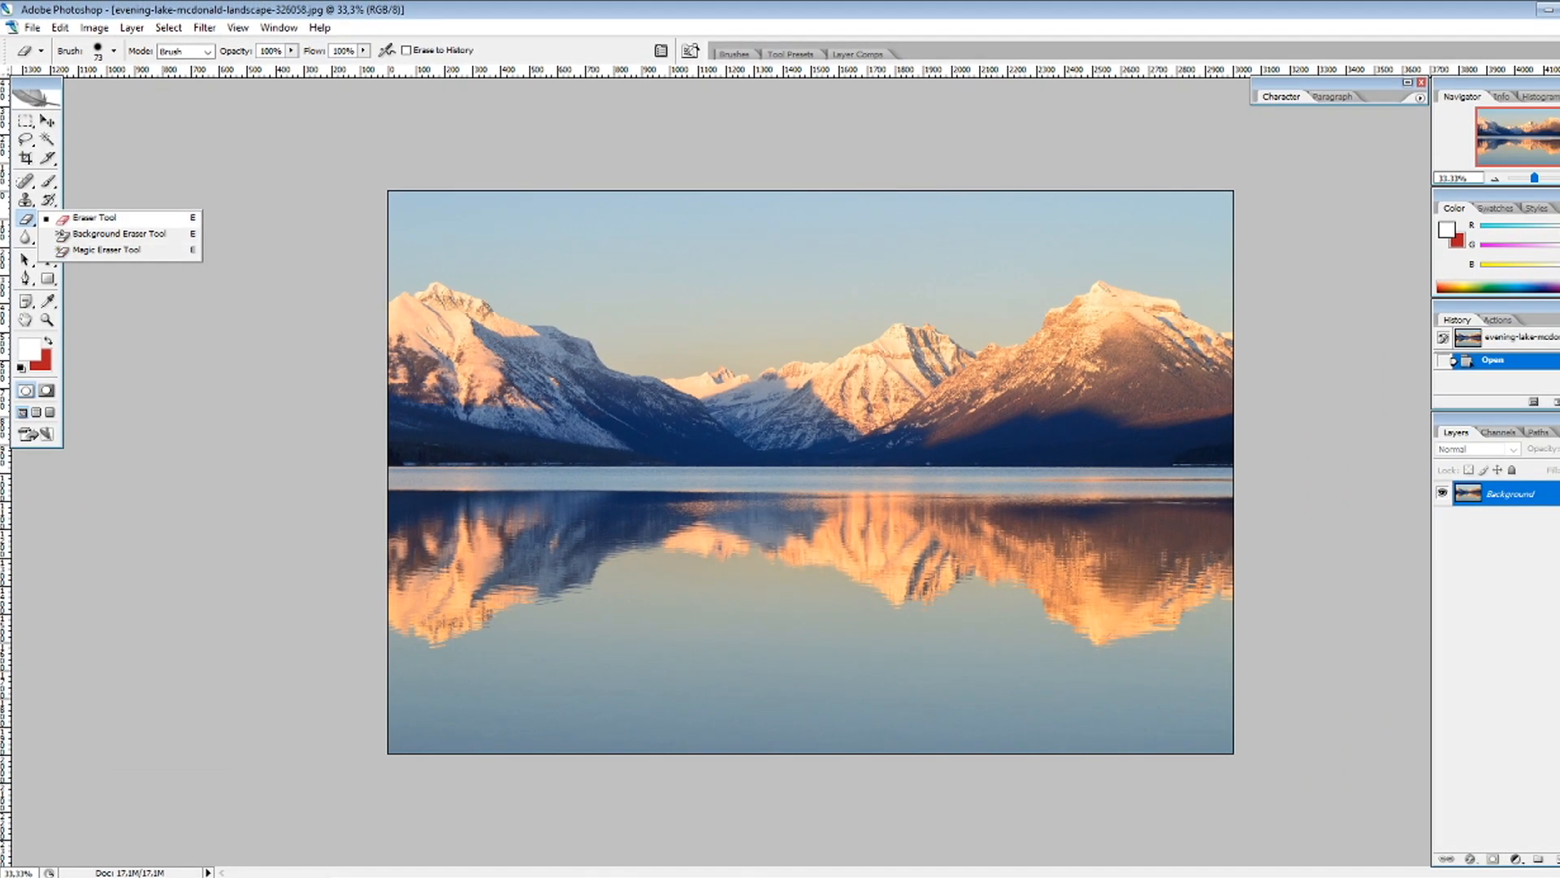
pyautogui.click(106, 218)
pyautogui.rightClick(670, 276)
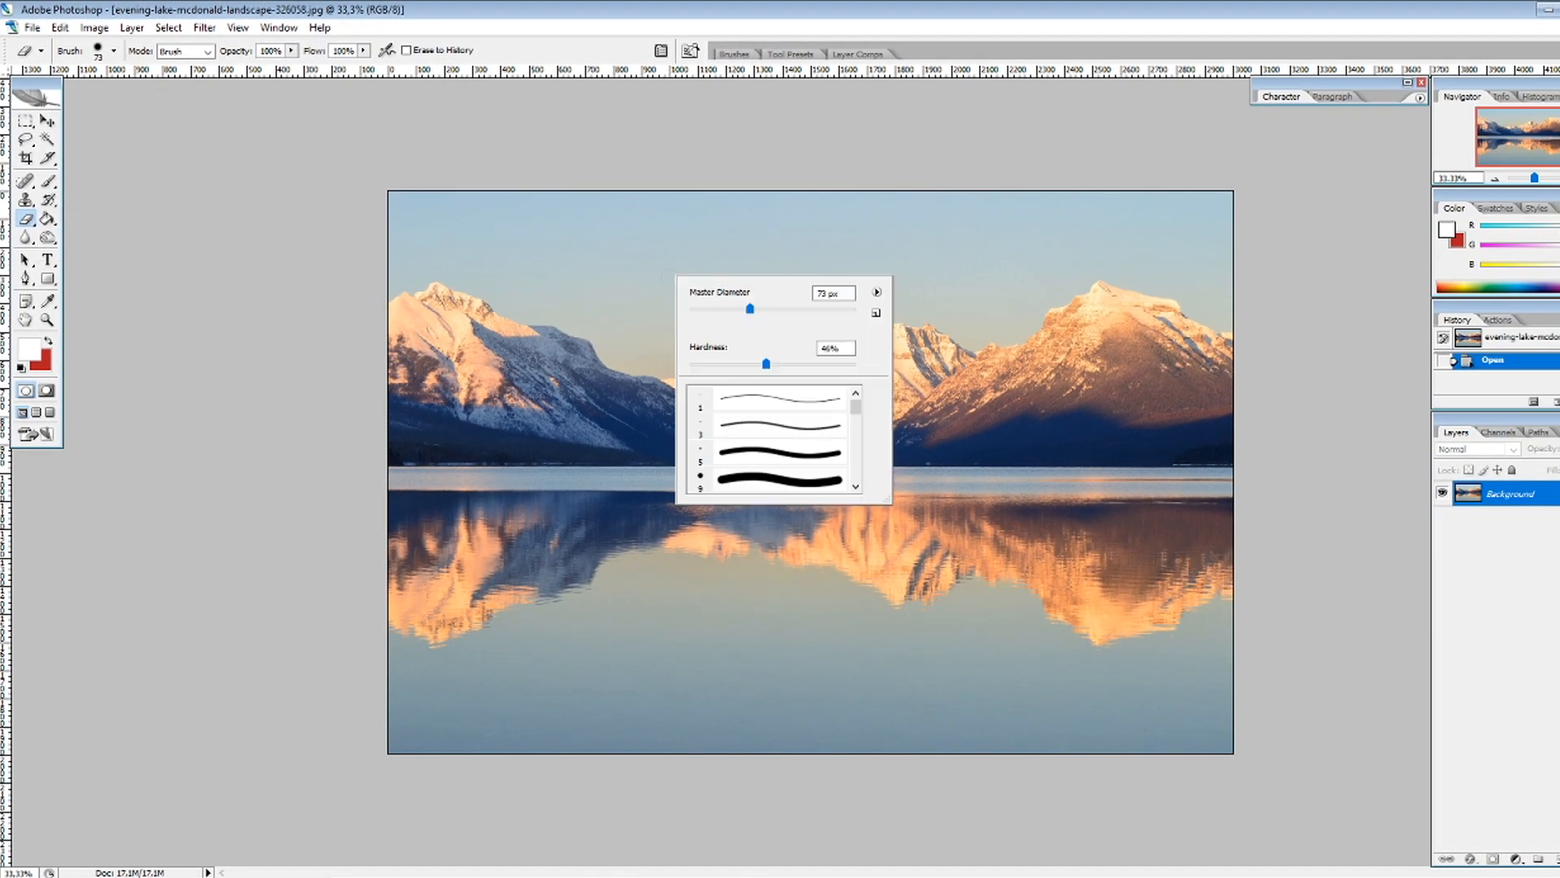
pyautogui.moveTo(749, 308); pyautogui.dragTo(803, 308)
pyautogui.moveTo(803, 308)
pyautogui.mouseDown()
pyautogui.moveTo(836, 309)
pyautogui.moveTo(794, 309)
pyautogui.mouseUp()
pyautogui.moveTo(766, 363)
pyautogui.mouseDown()
pyautogui.moveTo(732, 364)
pyautogui.moveTo(853, 363)
pyautogui.moveTo(701, 363)
pyautogui.mouseUp()
pyautogui.moveTo(658, 237); pyautogui.dragTo(668, 258)
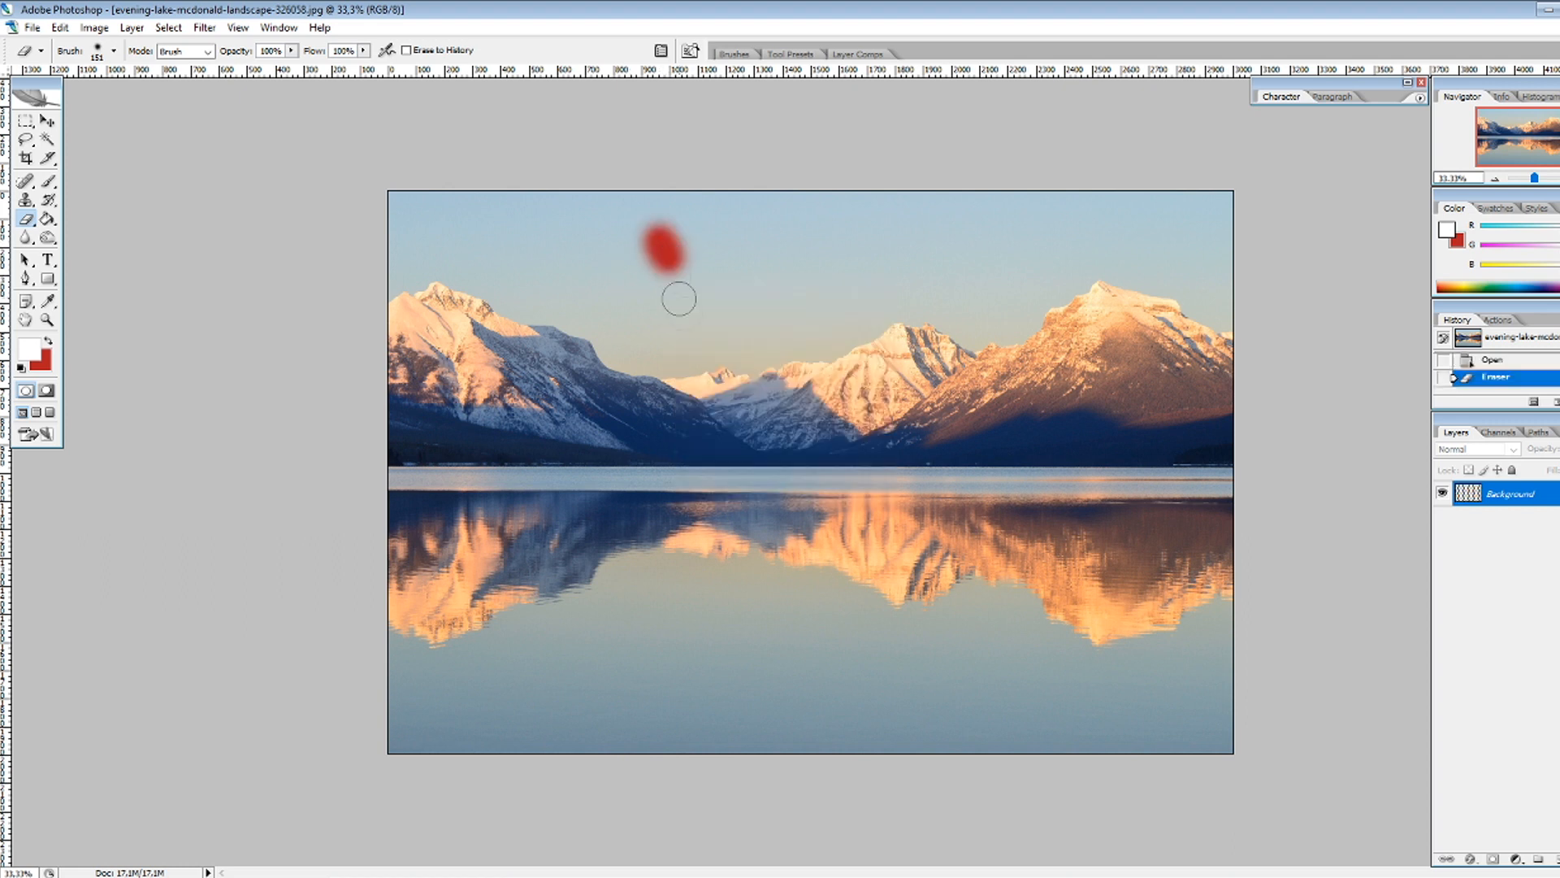
# Step: Increase the Eraser brush hardness and erase a larger patch of sky to white over the soft spot
pyautogui.rightClick(690, 269)
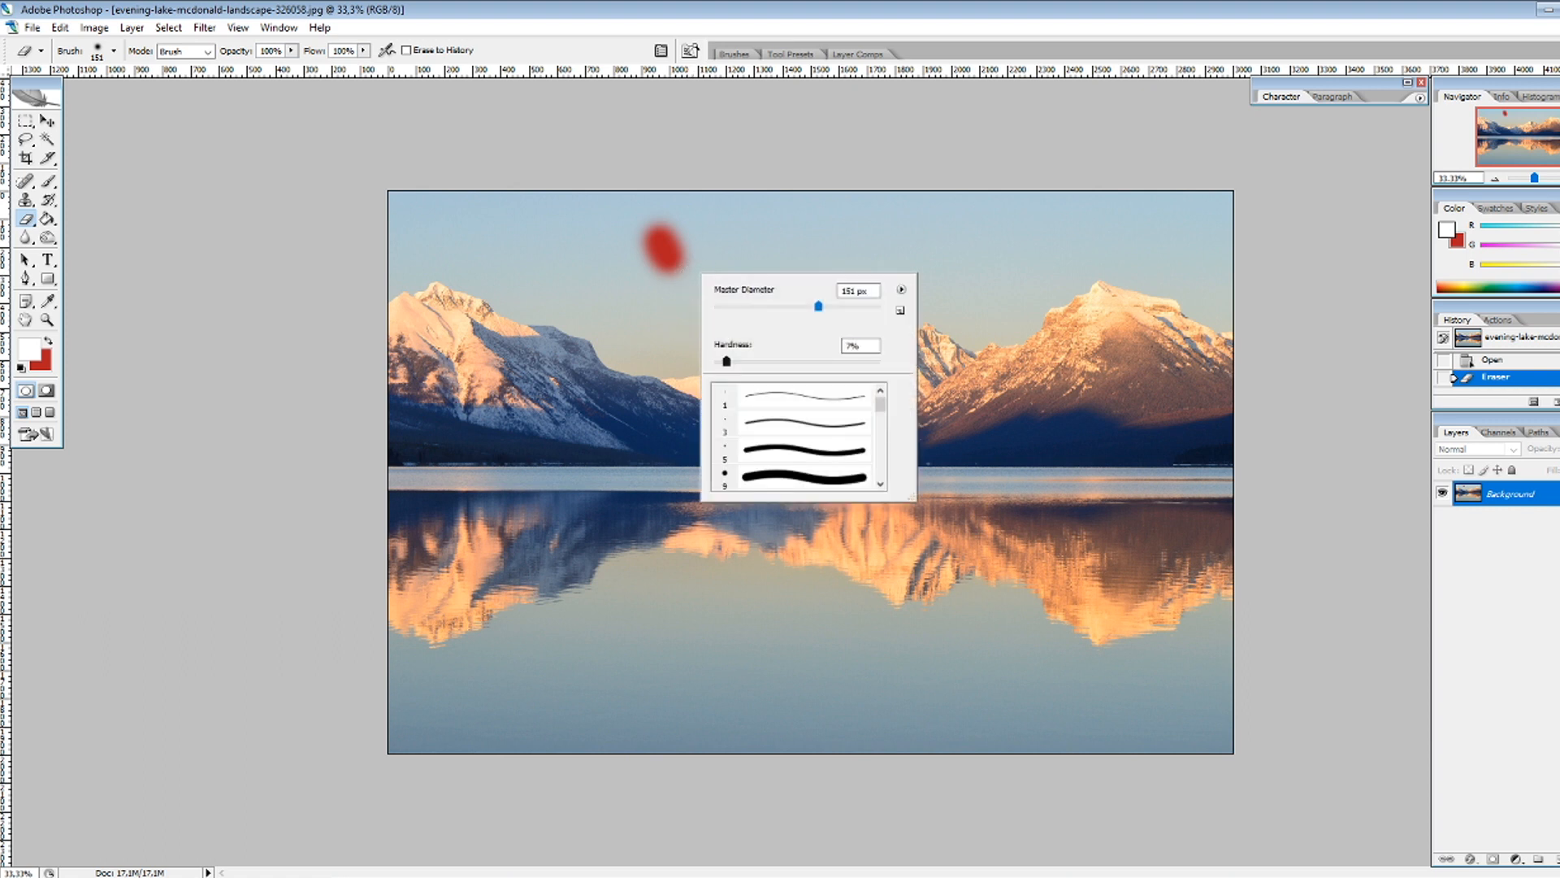
pyautogui.moveTo(726, 362); pyautogui.dragTo(859, 362)
pyautogui.click(690, 248)
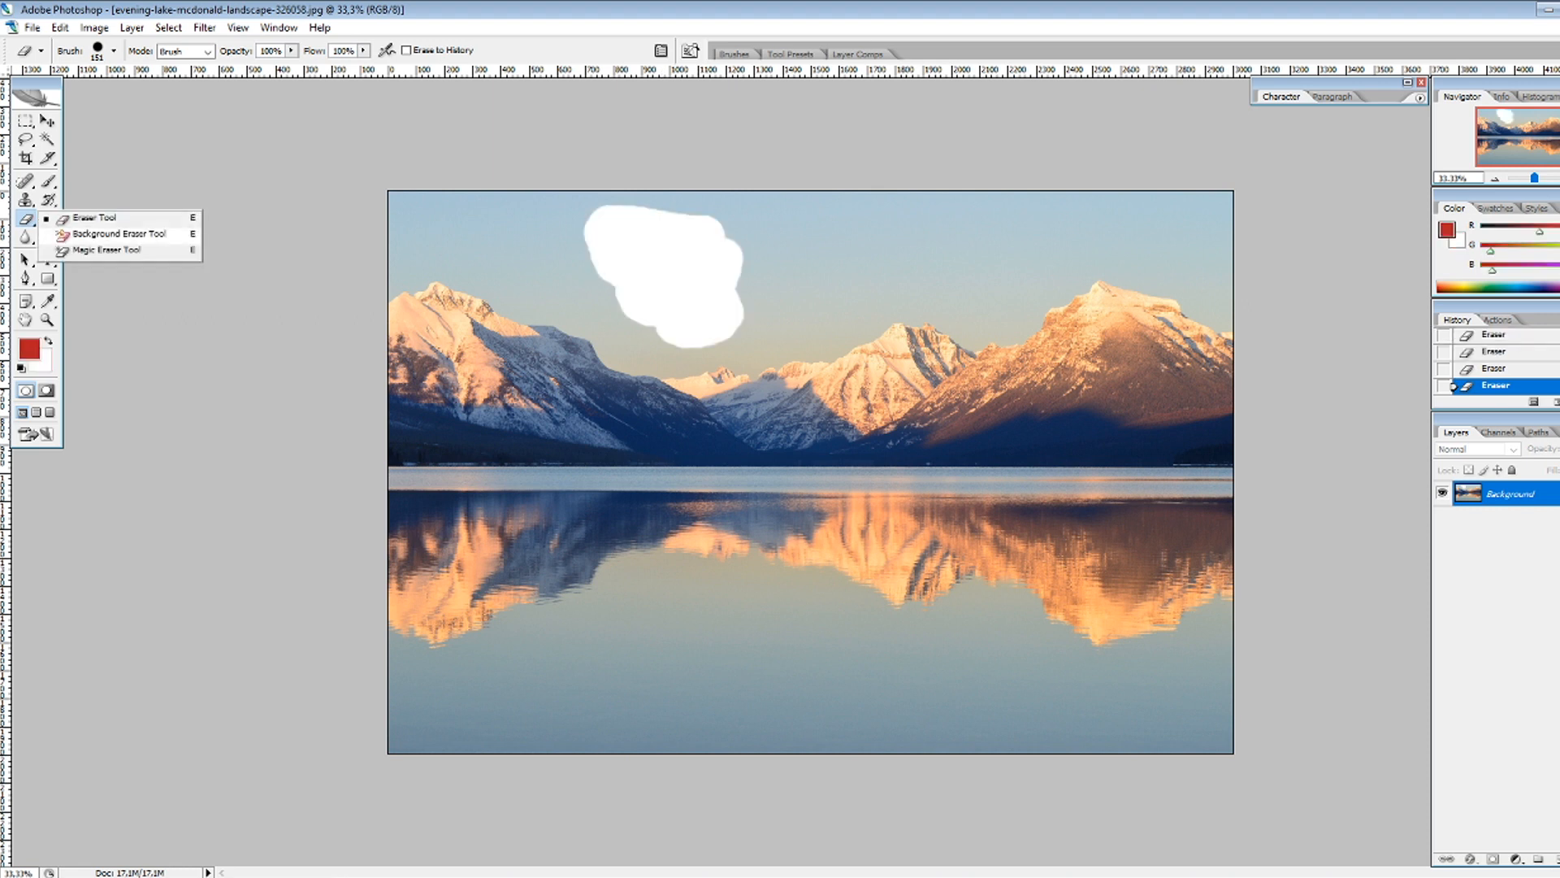
# Step: Erase a circular area of sky beside the white patch to transparency with the Background Eraser at 489 px diameter
pyautogui.click(106, 234)
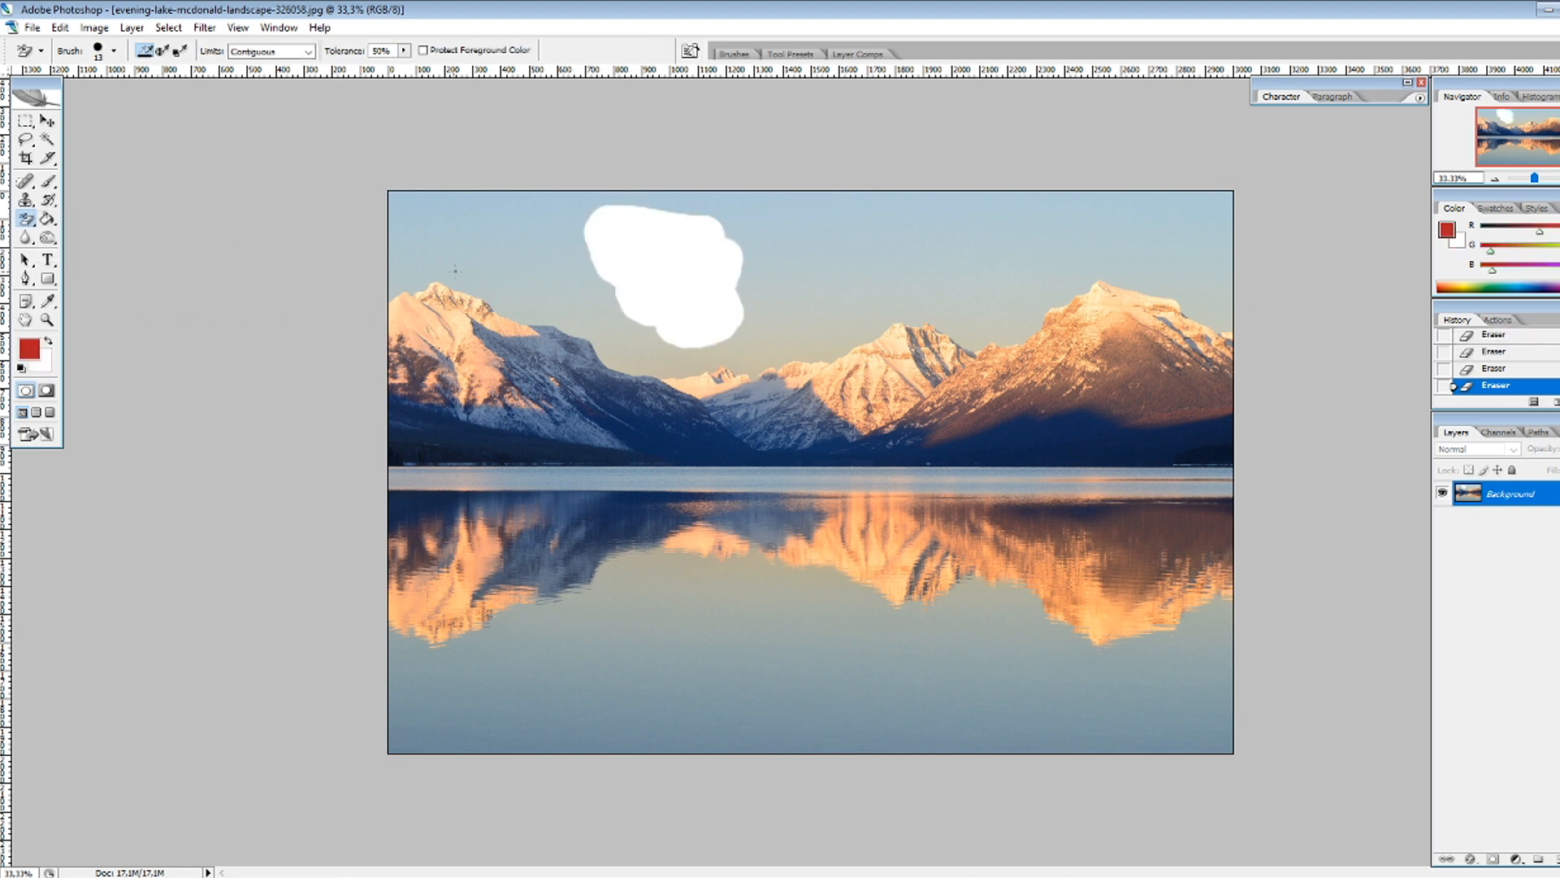
pyautogui.rightClick(831, 250)
pyautogui.moveTo(831, 280); pyautogui.dragTo(963, 280)
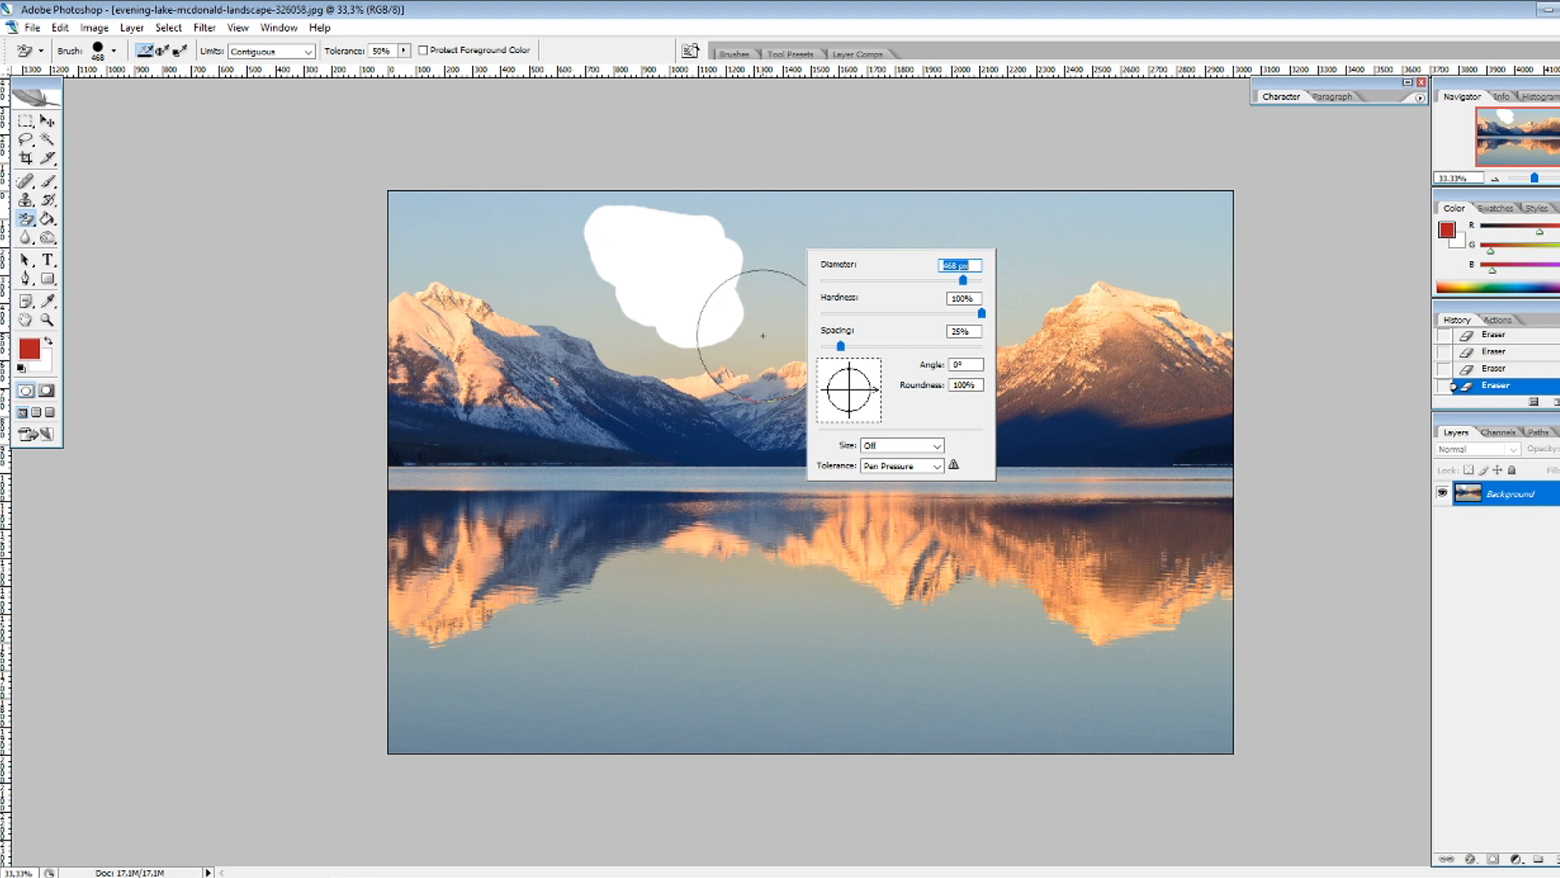
pyautogui.moveTo(963, 279); pyautogui.dragTo(965, 280)
pyautogui.click(778, 261)
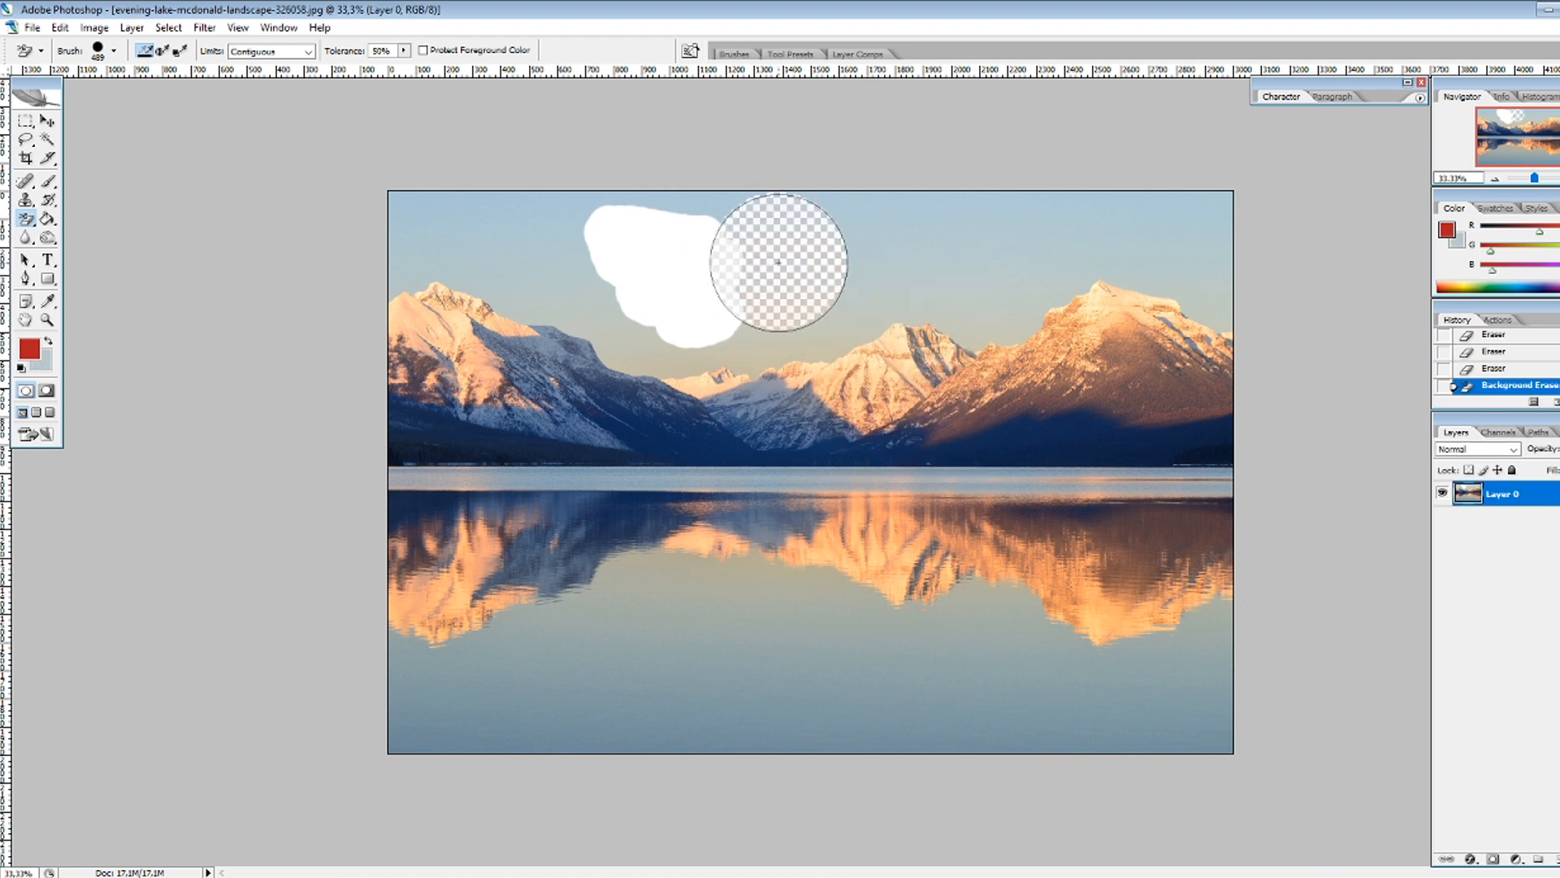
# Step: Try the Background Eraser on the sky and peak of the left mountain, and undo that erasure
pyautogui.click(508, 300)
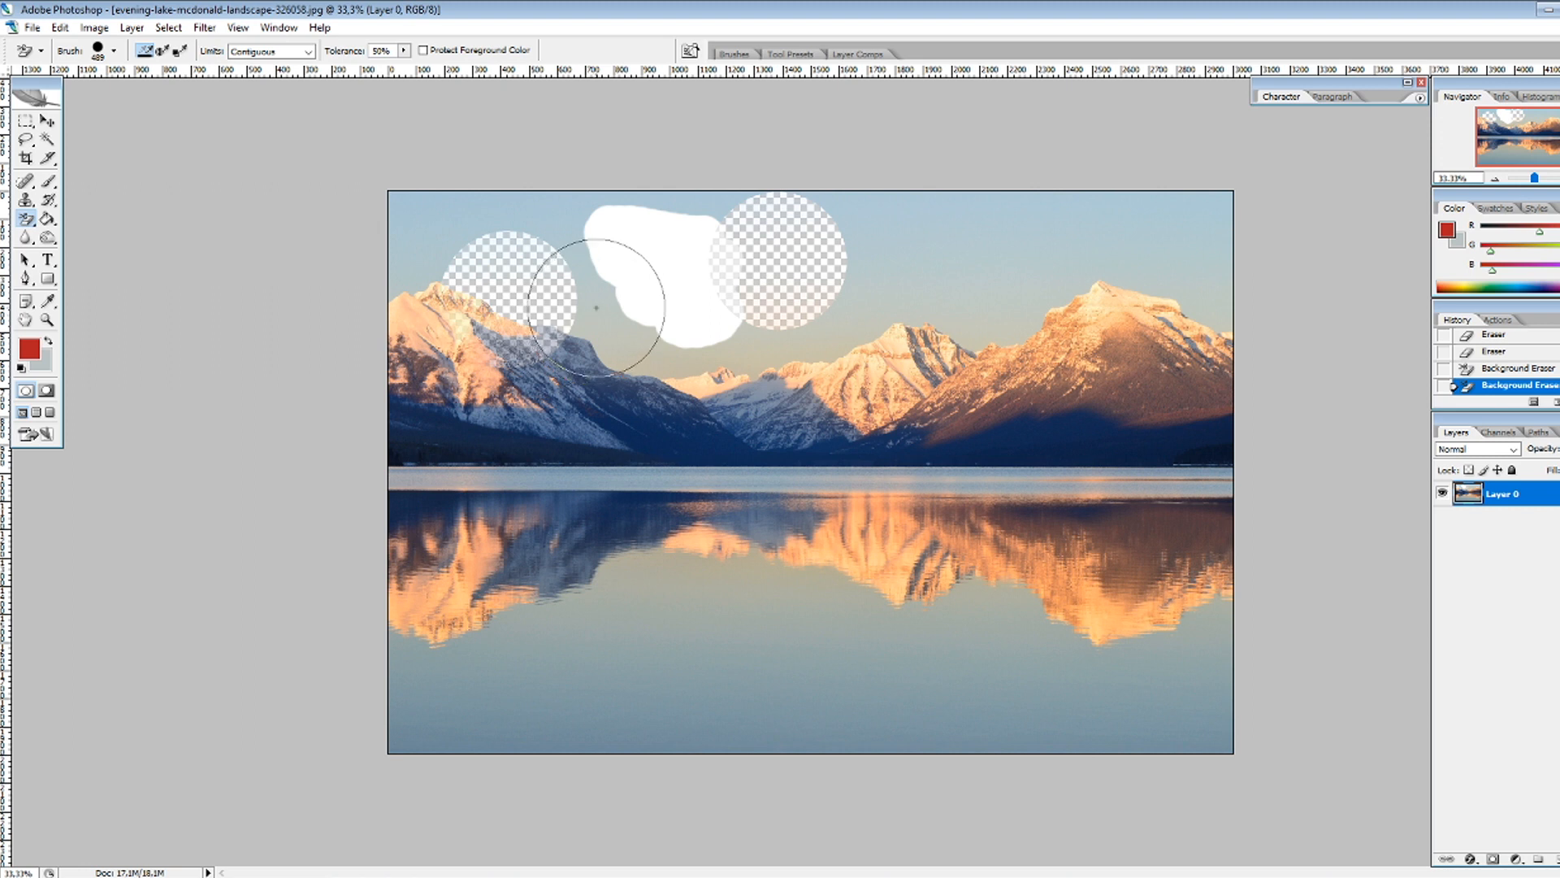
pyautogui.hotkey('ctrl', 'z')
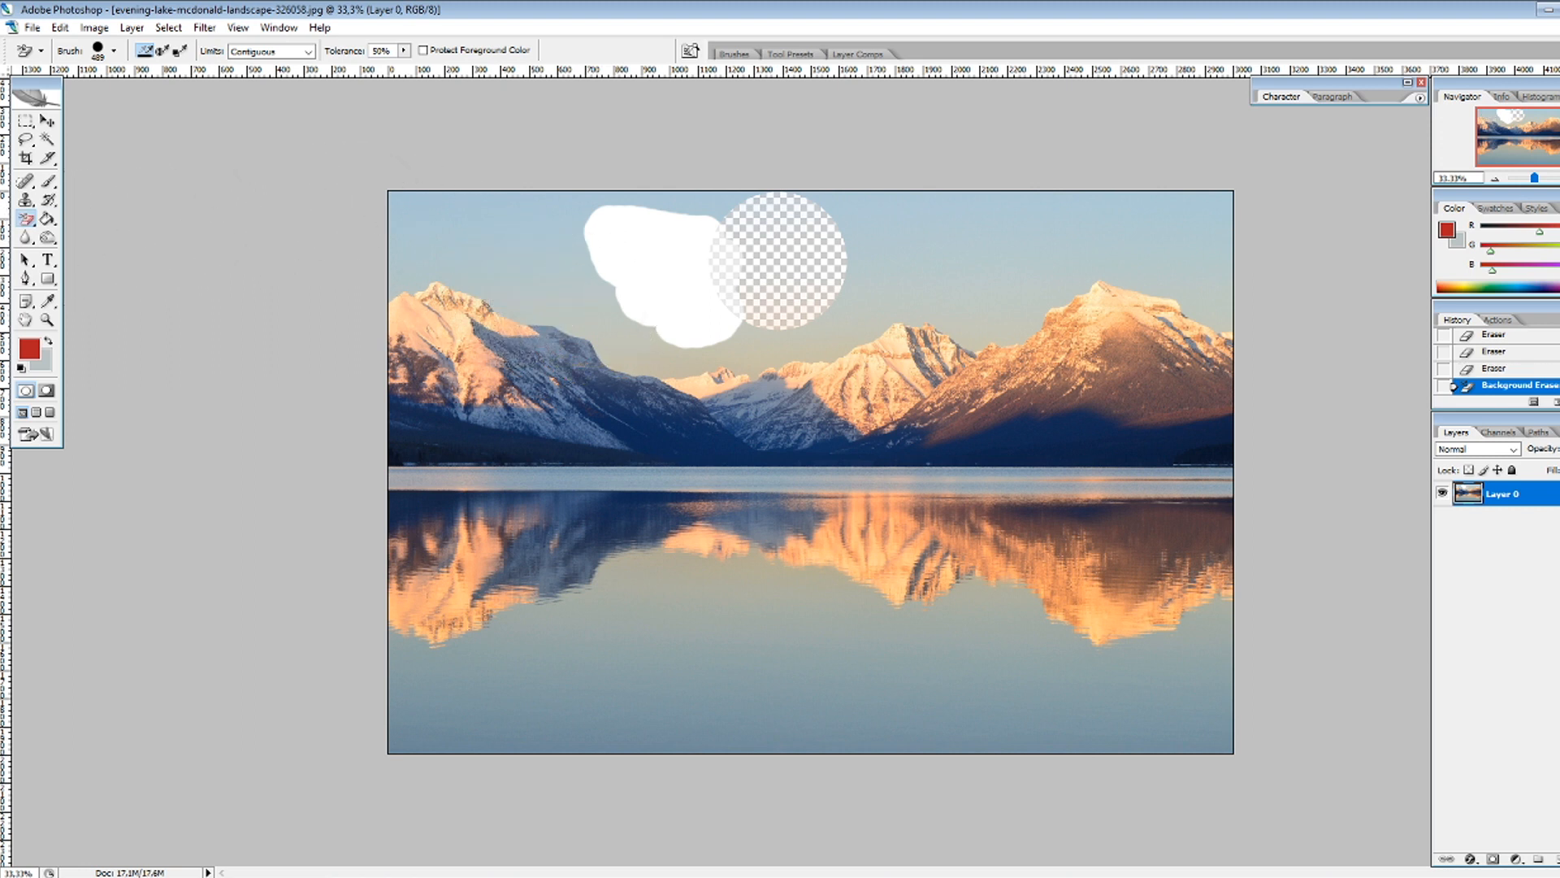
# Step: Erase the upper sky around the white patch to transparency with the Magic Eraser at tolerance 32
pyautogui.click(26, 218)
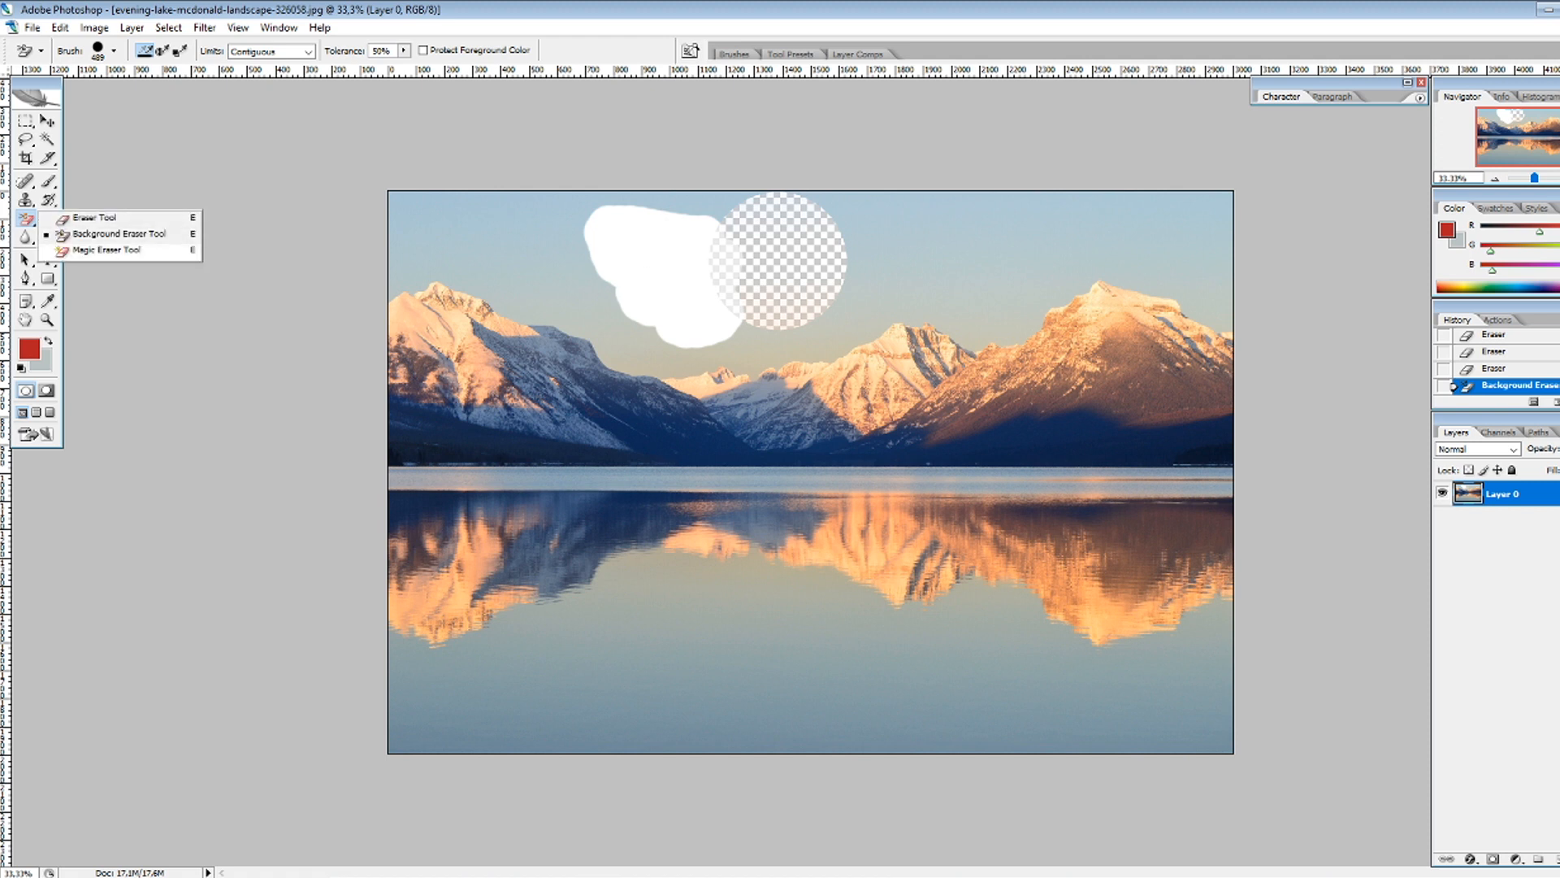
pyautogui.click(105, 249)
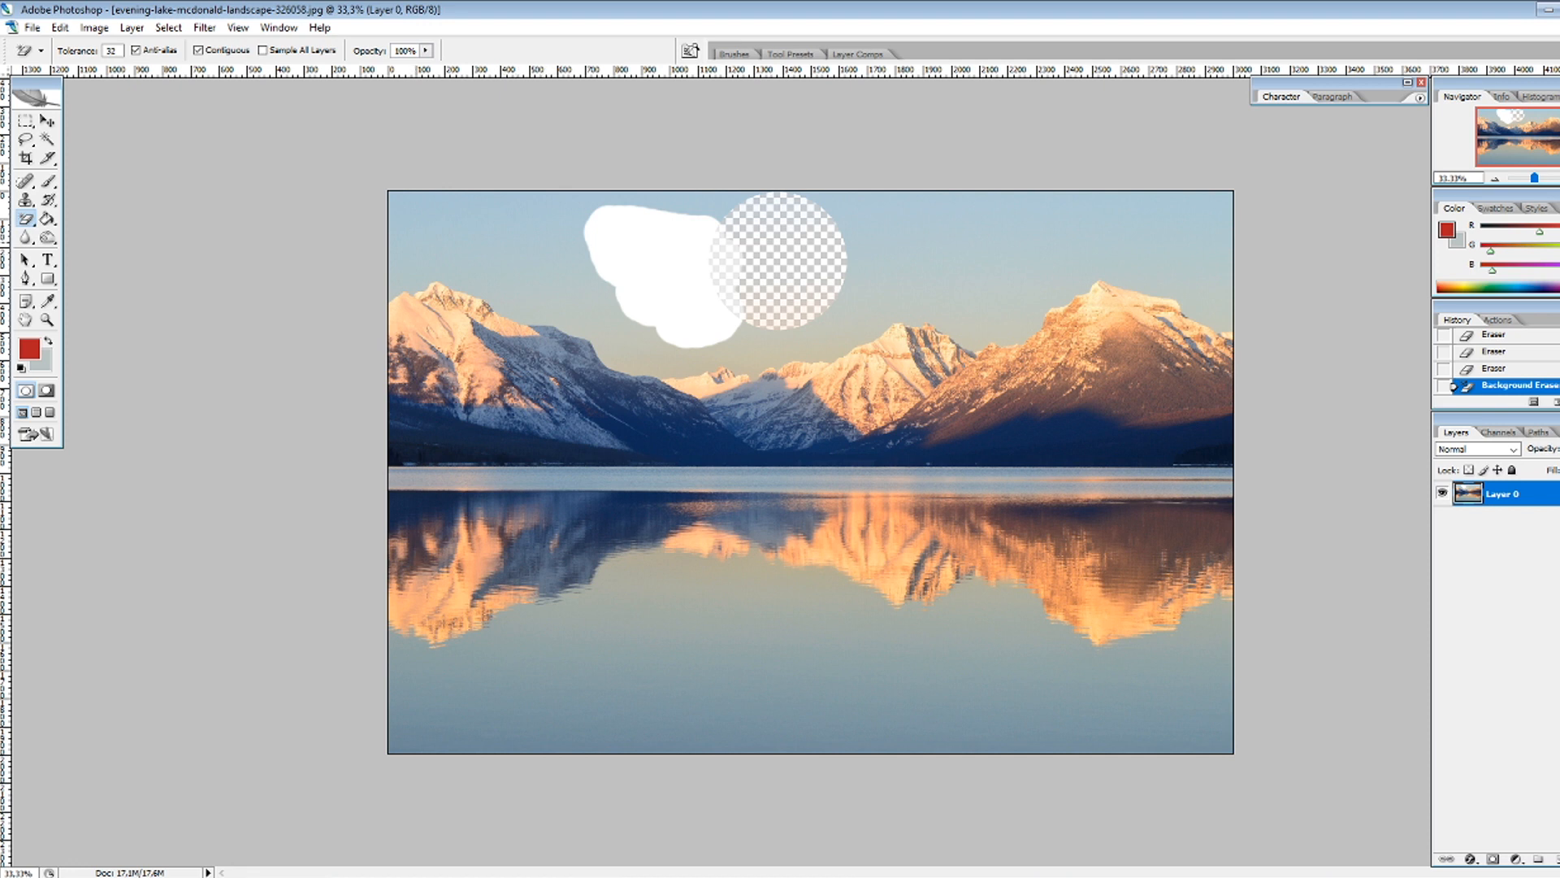
pyautogui.click(500, 242)
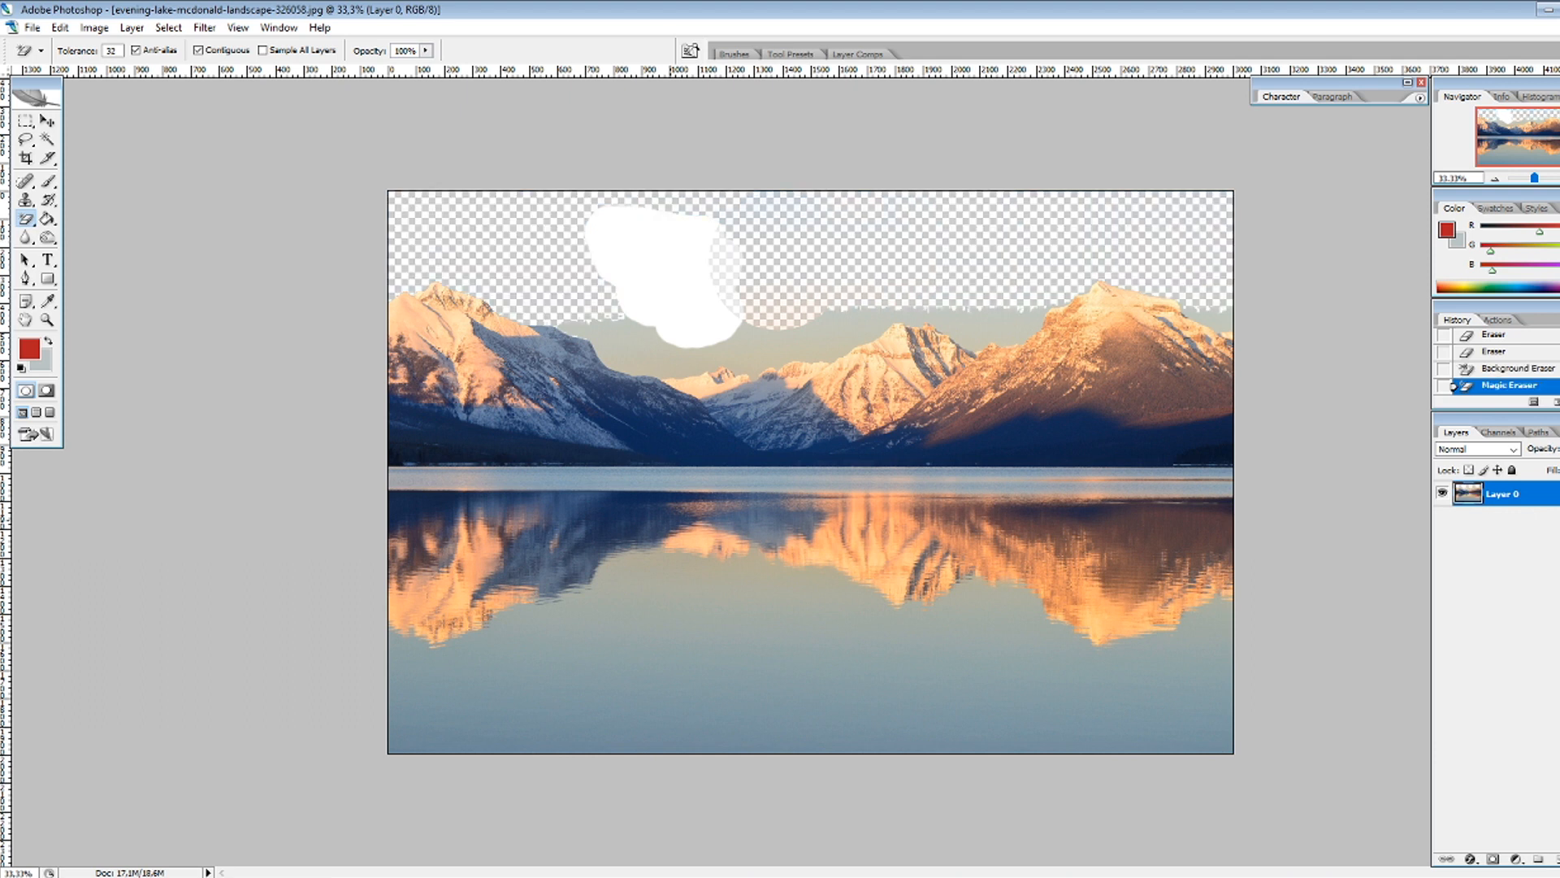
# Step: Erase the white patch and the remaining band of sky above the mountains with the Magic Eraser
pyautogui.click(617, 314)
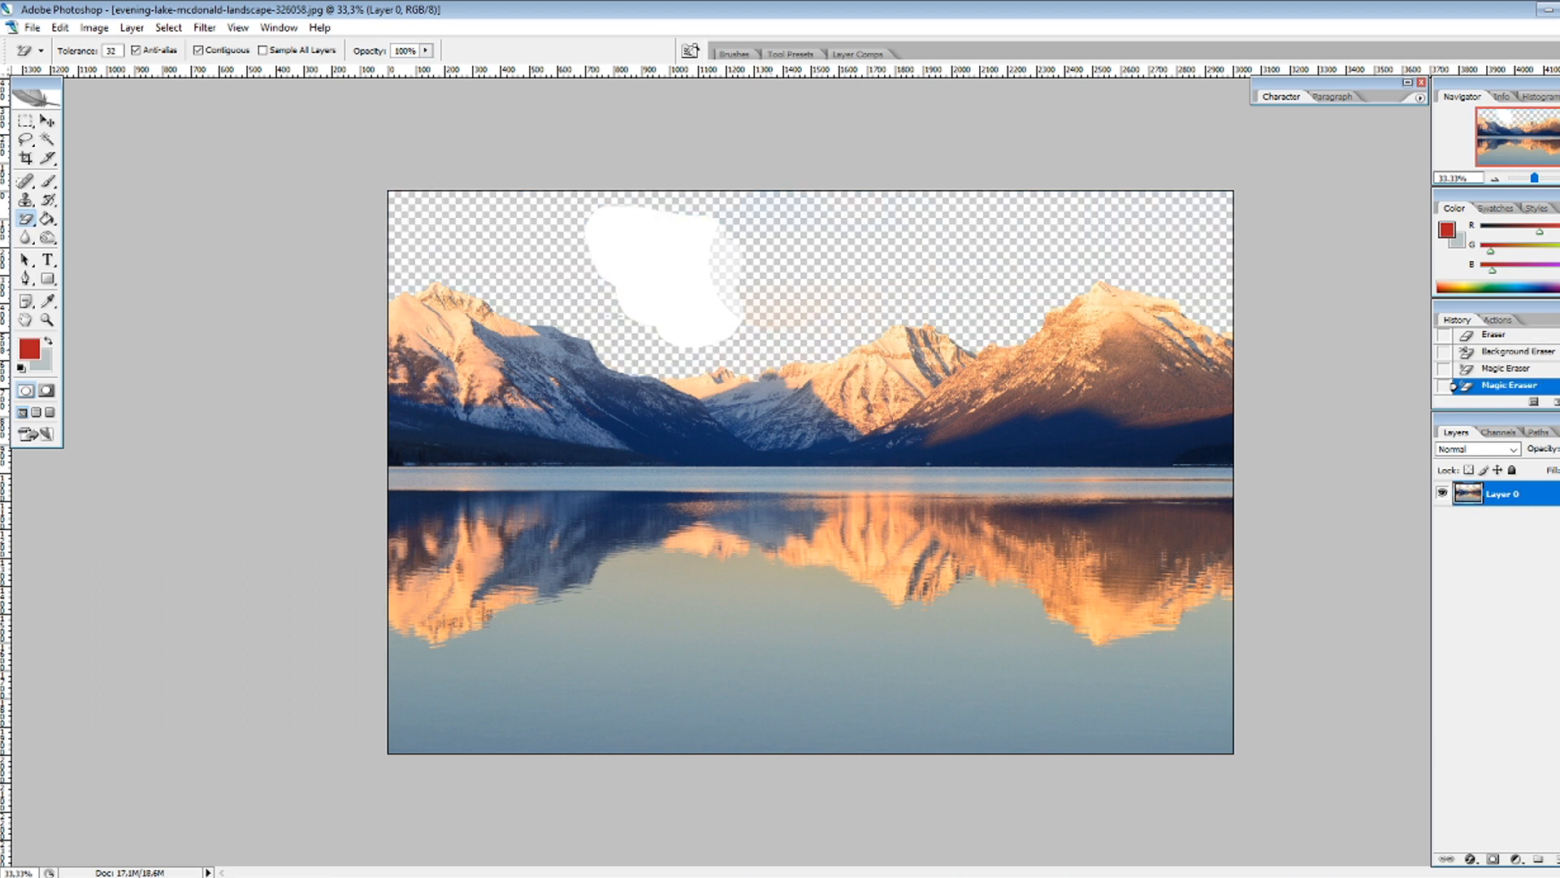
pyautogui.hotkey('ctrl', 'z')
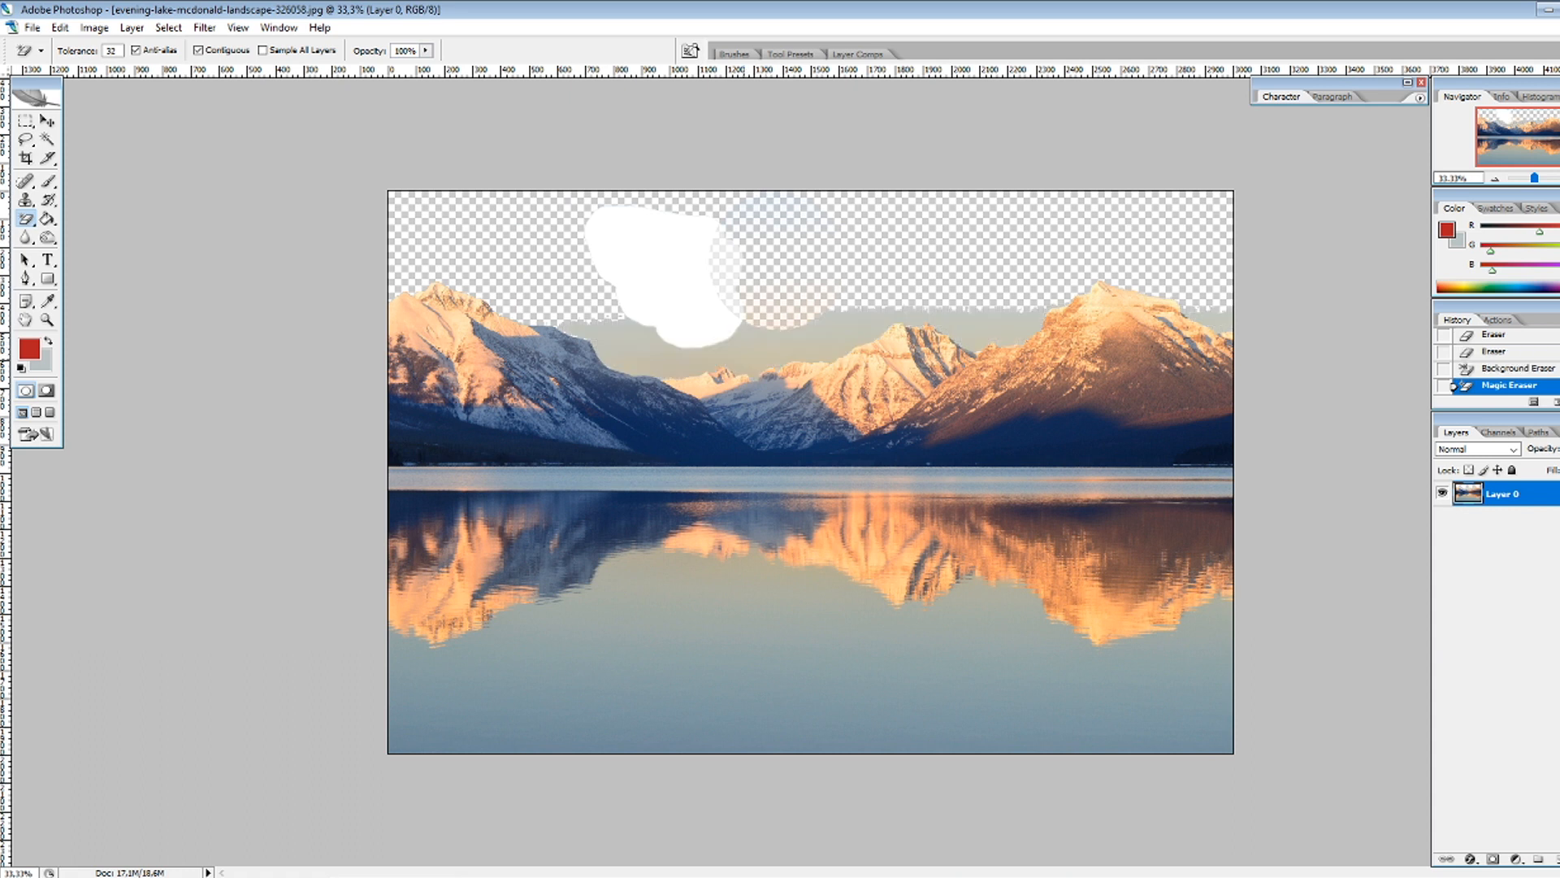
pyautogui.click(687, 242)
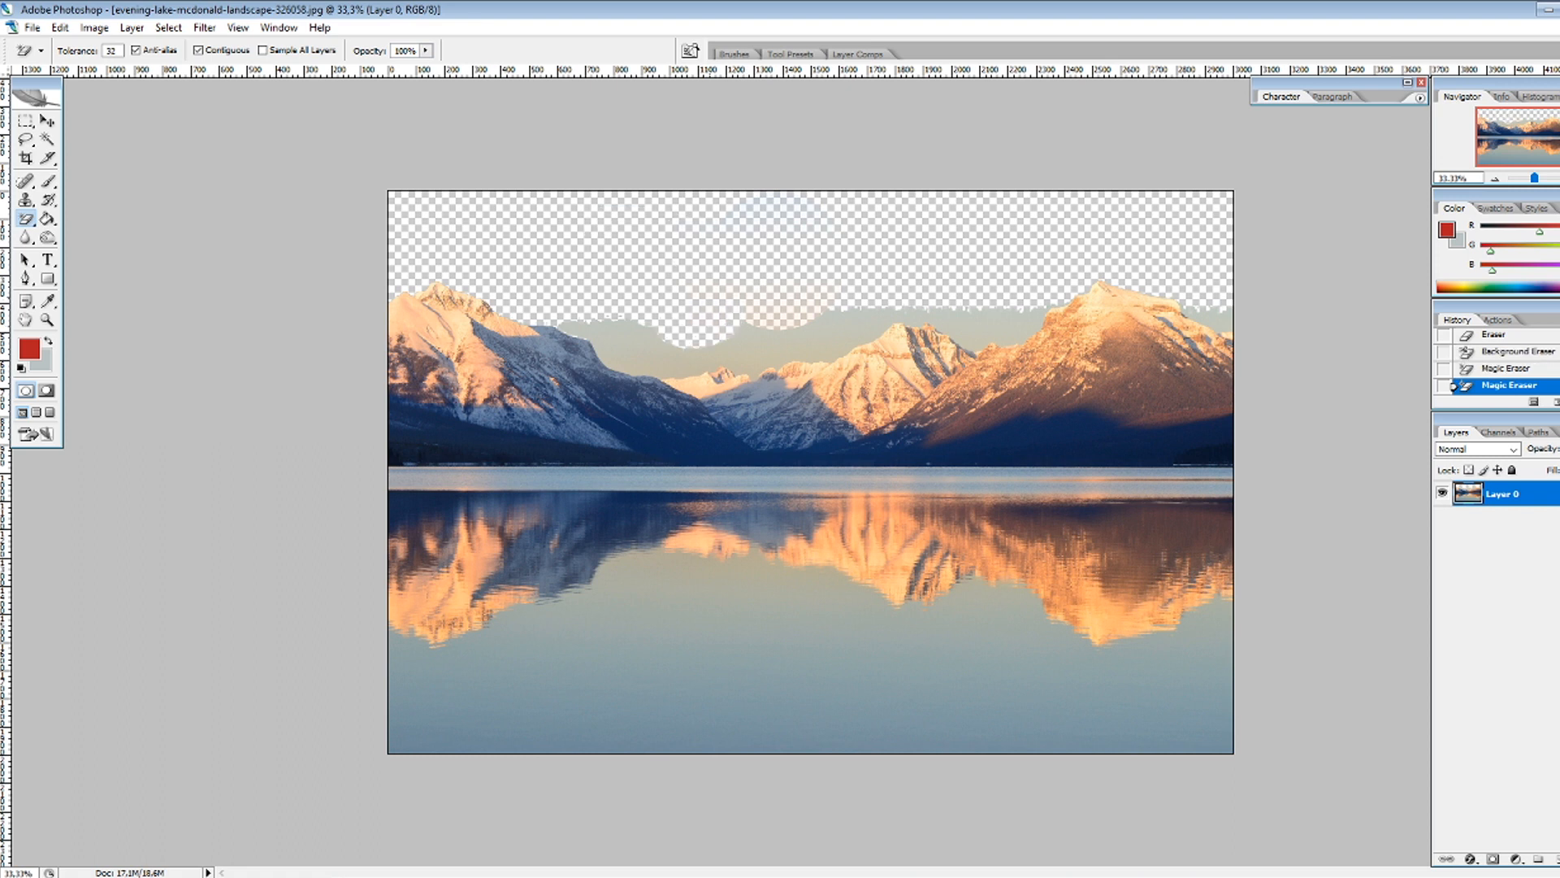
pyautogui.doubleClick(111, 50)
pyautogui.click(800, 343)
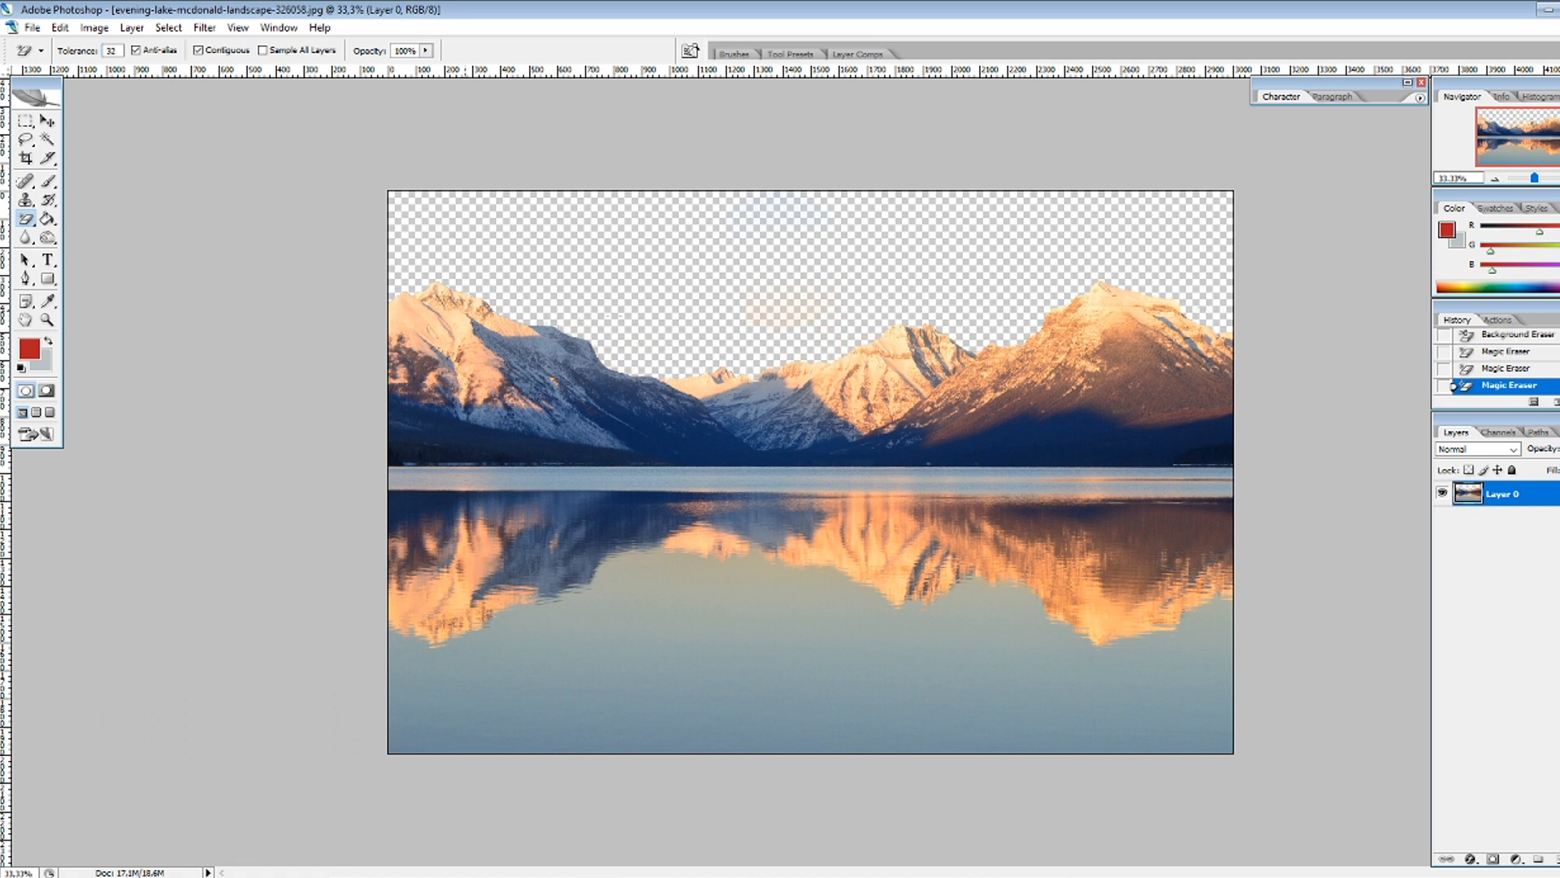
# Step: Duplicate Layer 0 in the same document, keeping the name Layer 0 copy
pyautogui.click(47, 320)
pyautogui.click(447, 313)
pyautogui.click(445, 313)
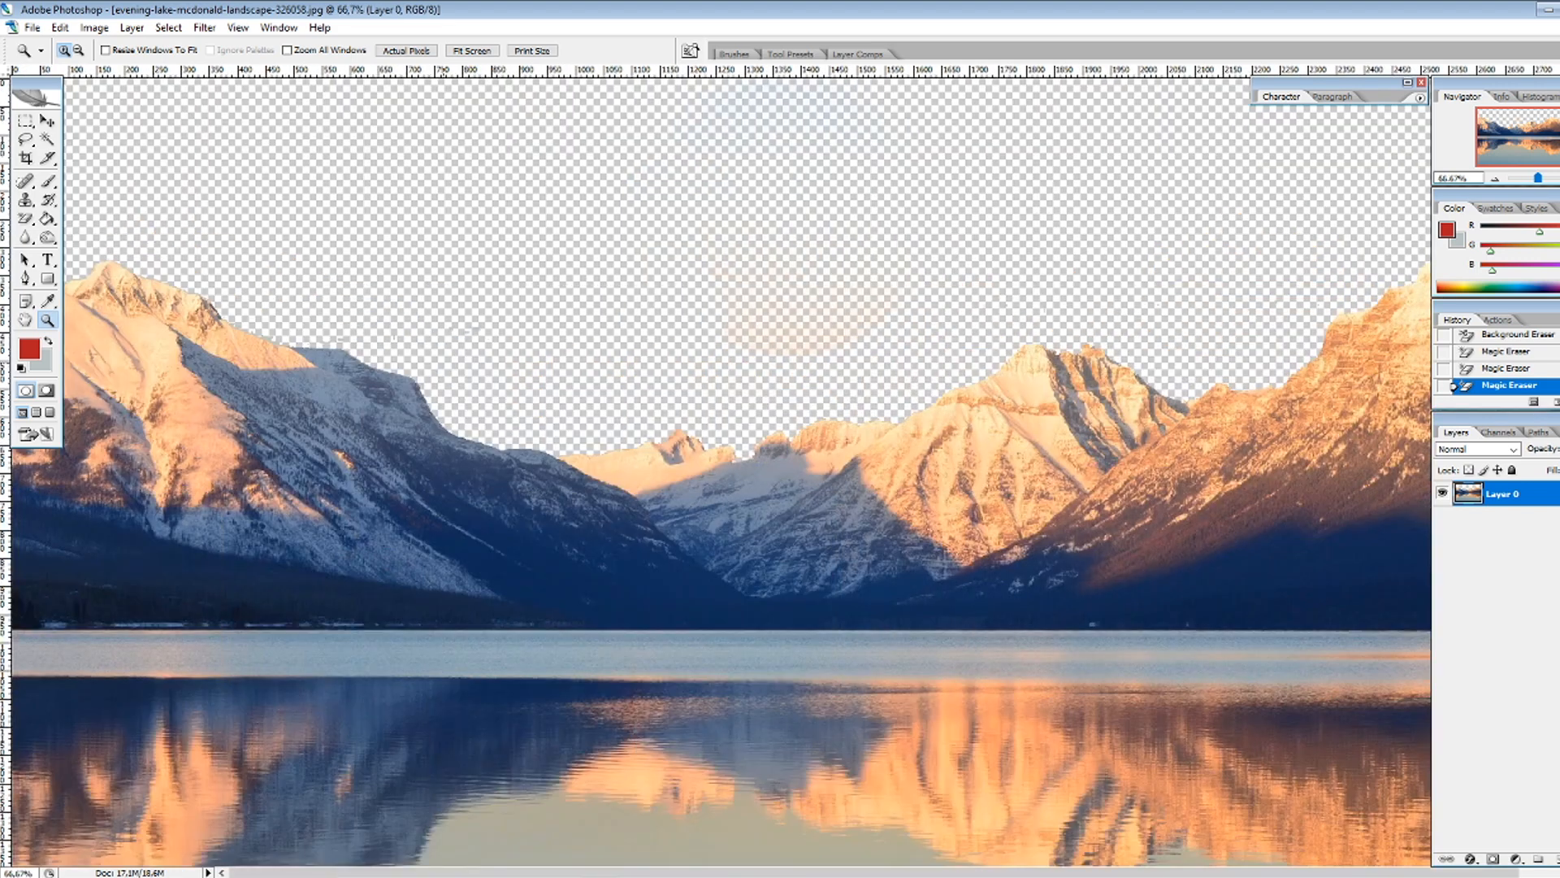
pyautogui.click(469, 393)
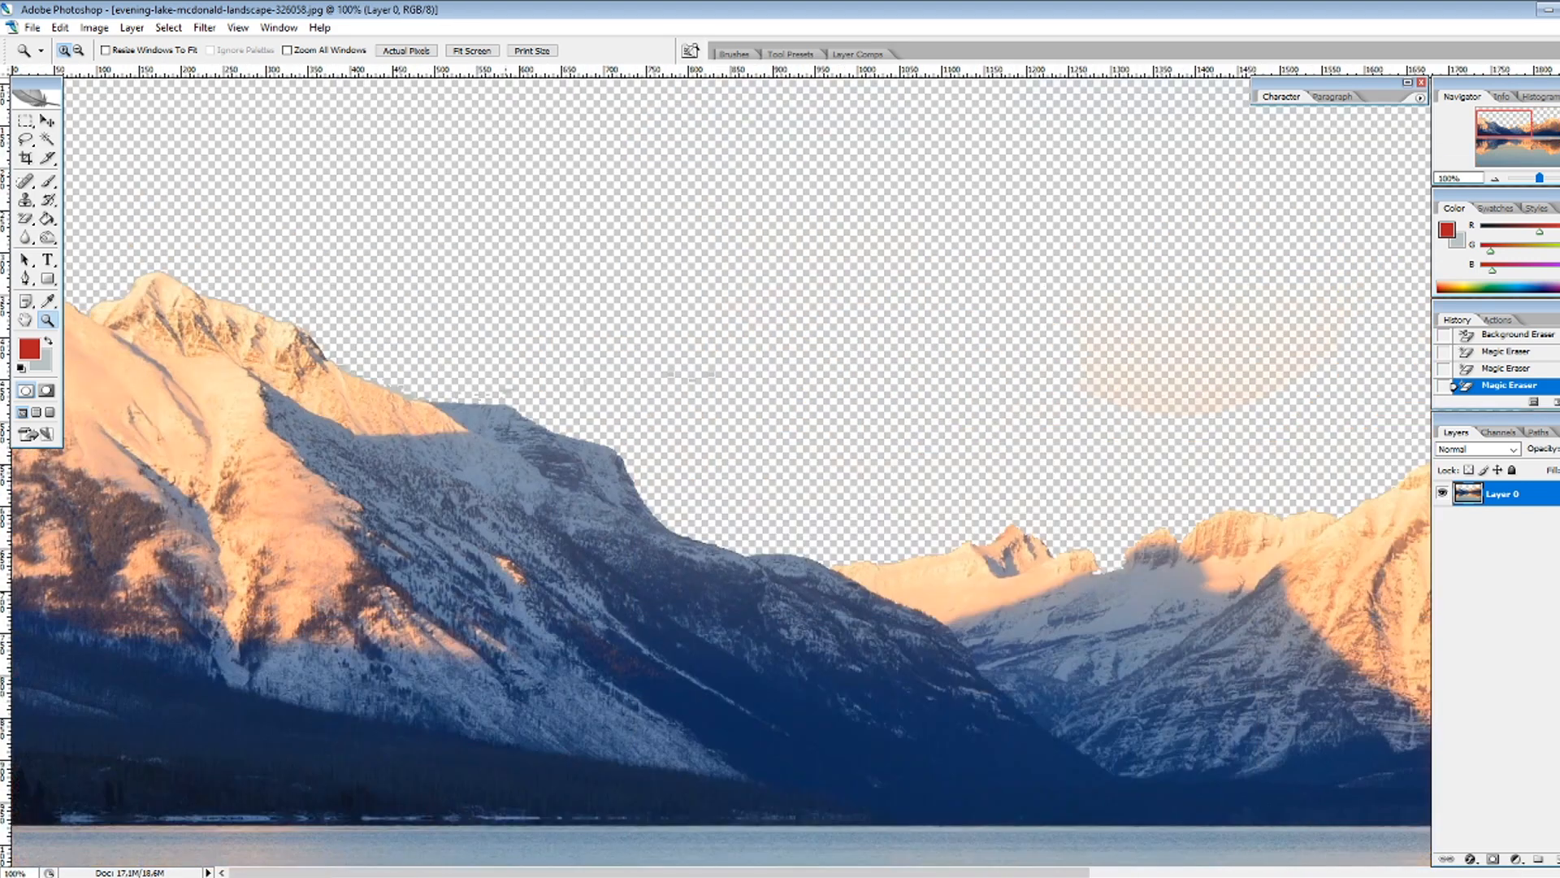
pyautogui.scroll(-3, 716, 468)
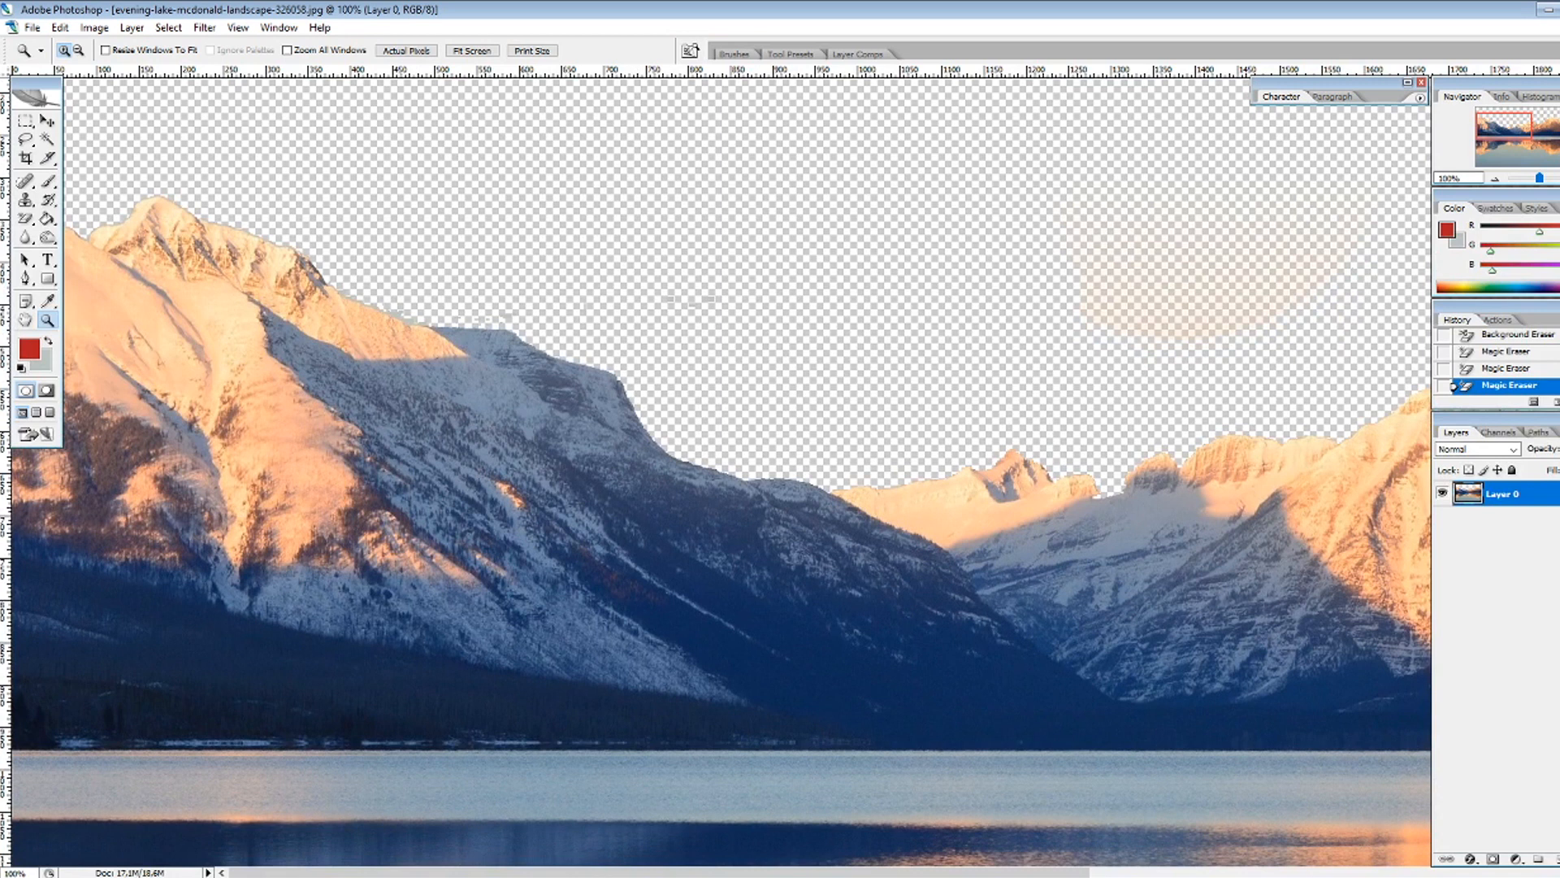
pyautogui.rightClick(1502, 493)
pyautogui.click(1462, 162)
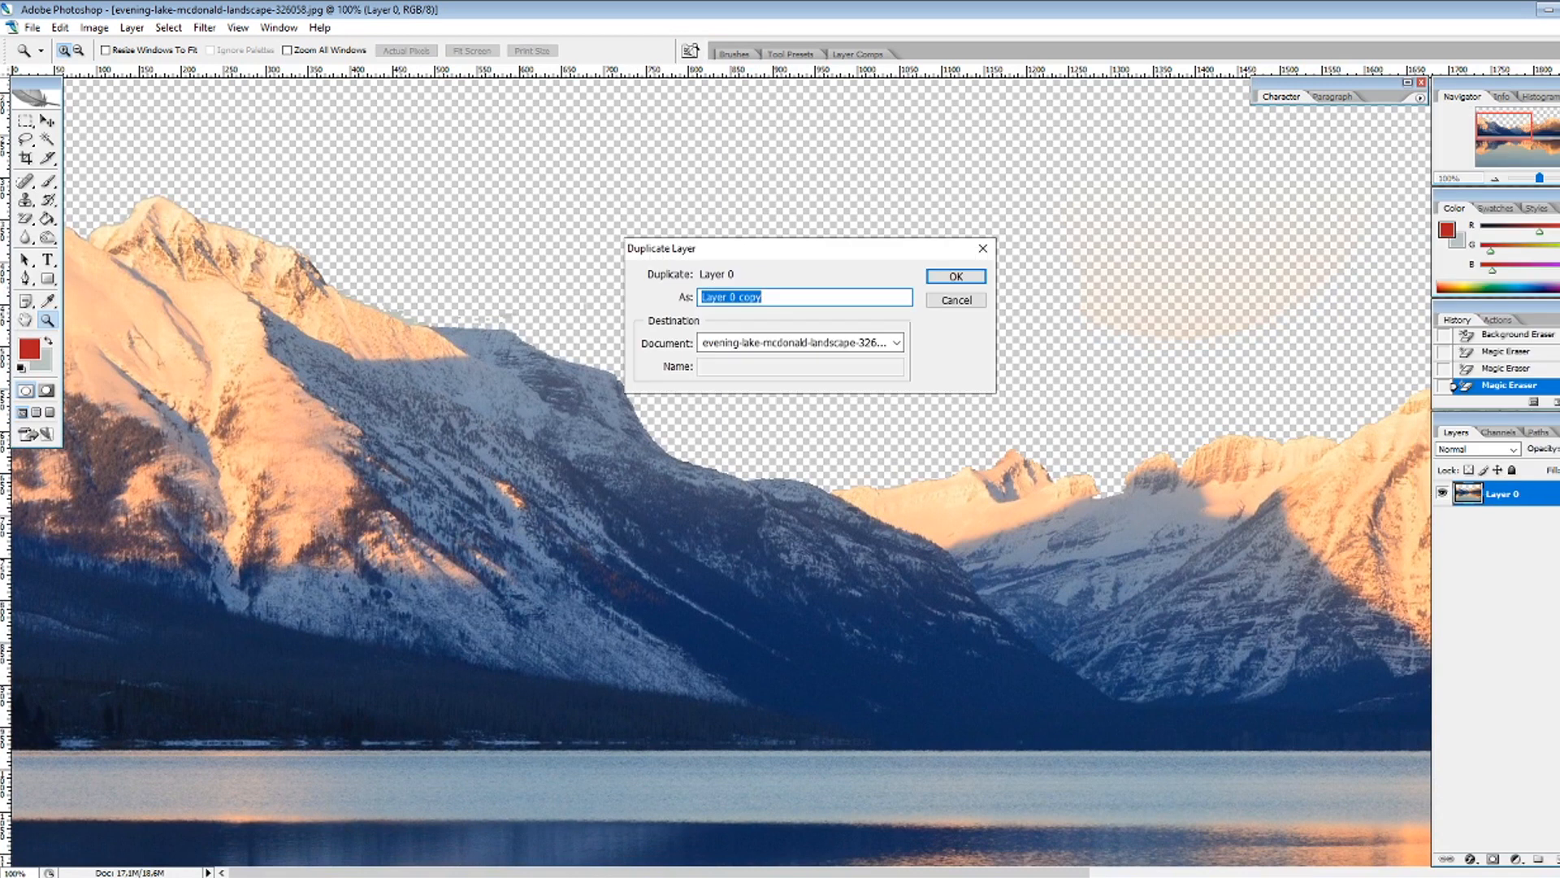
pyautogui.click(956, 276)
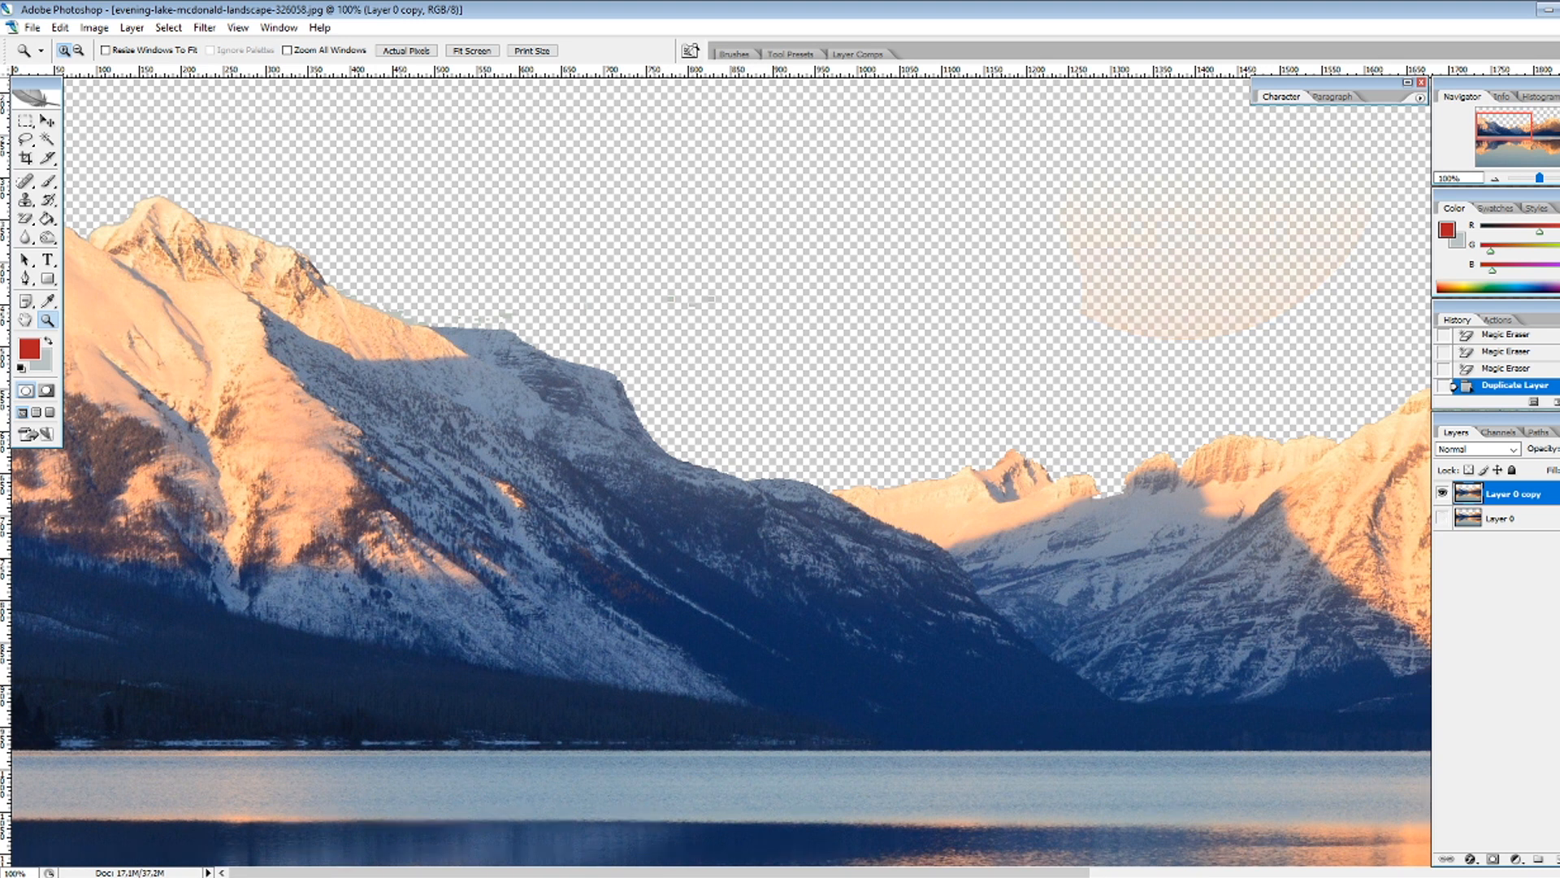
# Step: Make the original Layer 0 beneath the copy the active layer, with the whole photo in view
pyautogui.click(1514, 518)
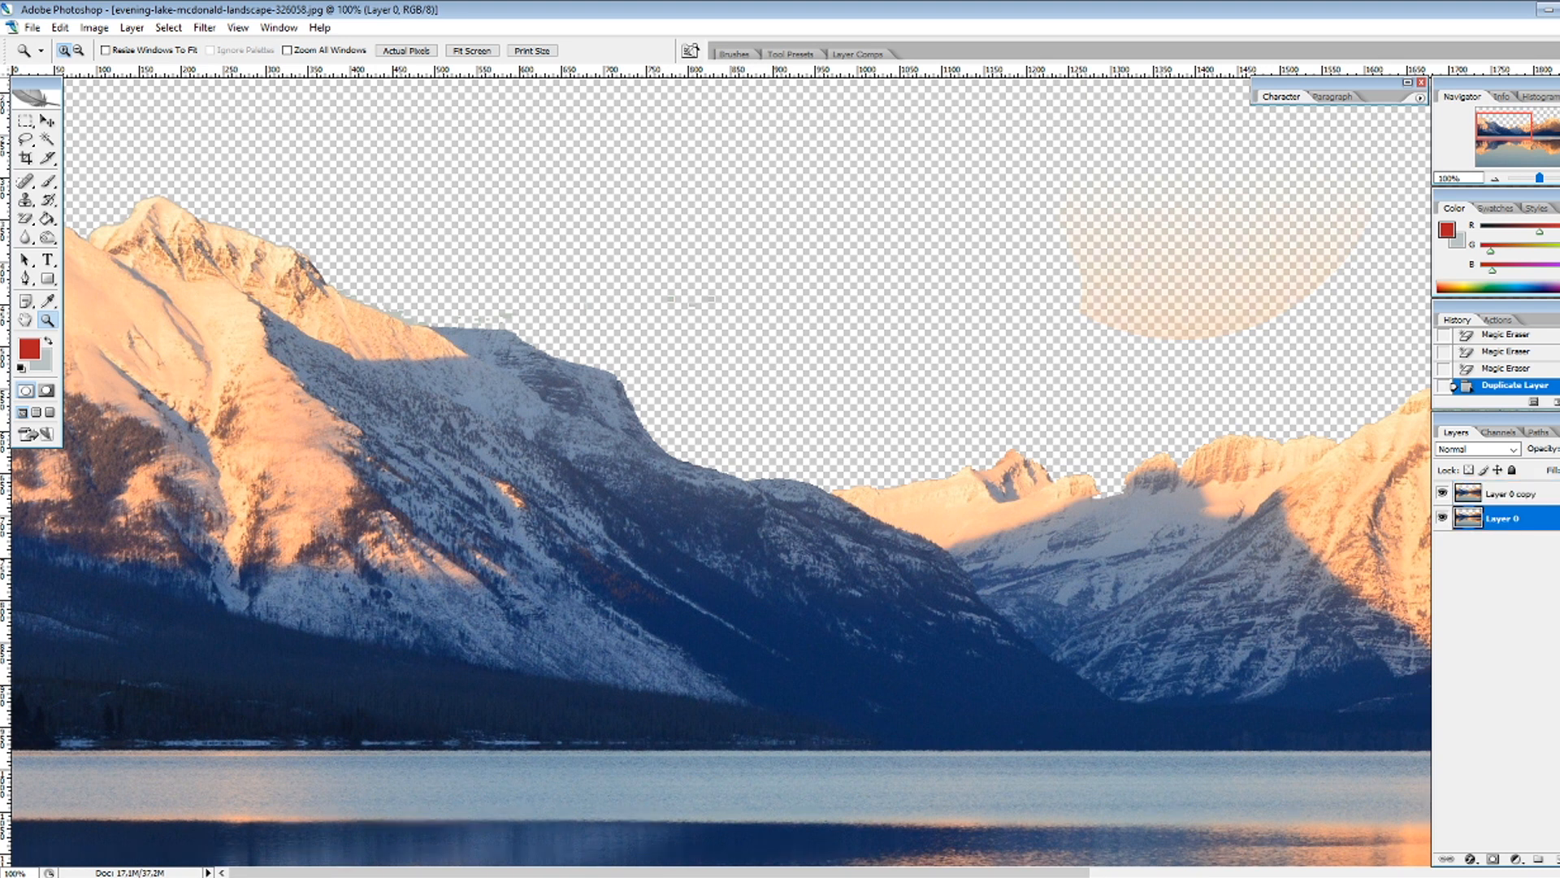
pyautogui.keyDown('alt'); pyautogui.click(673, 366); pyautogui.keyUp('alt')
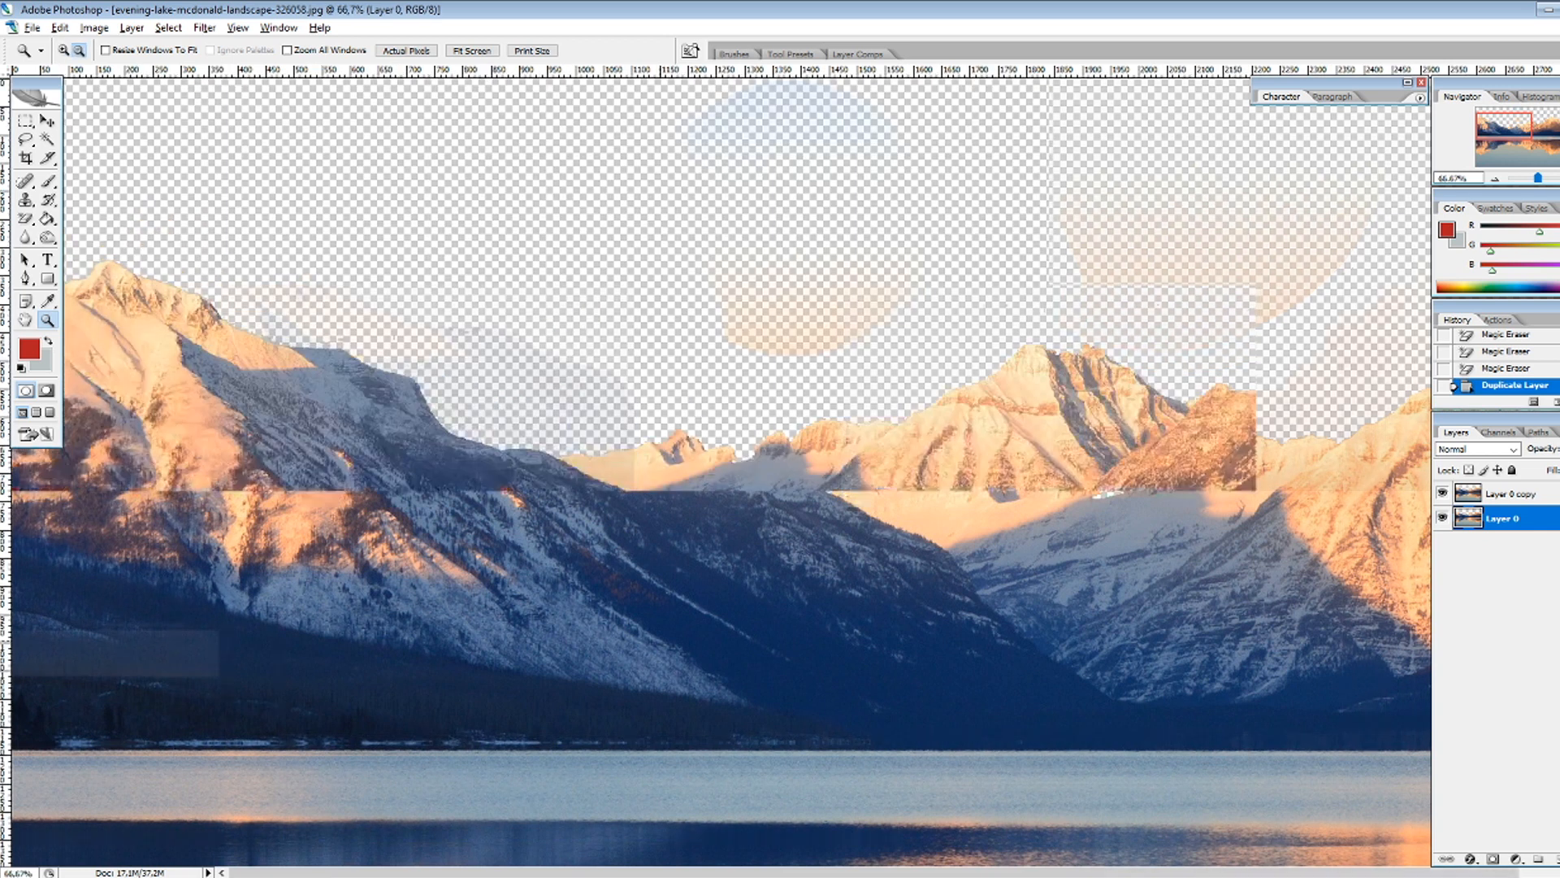
pyautogui.keyDown('alt'); pyautogui.click(673, 366); pyautogui.keyUp('alt')
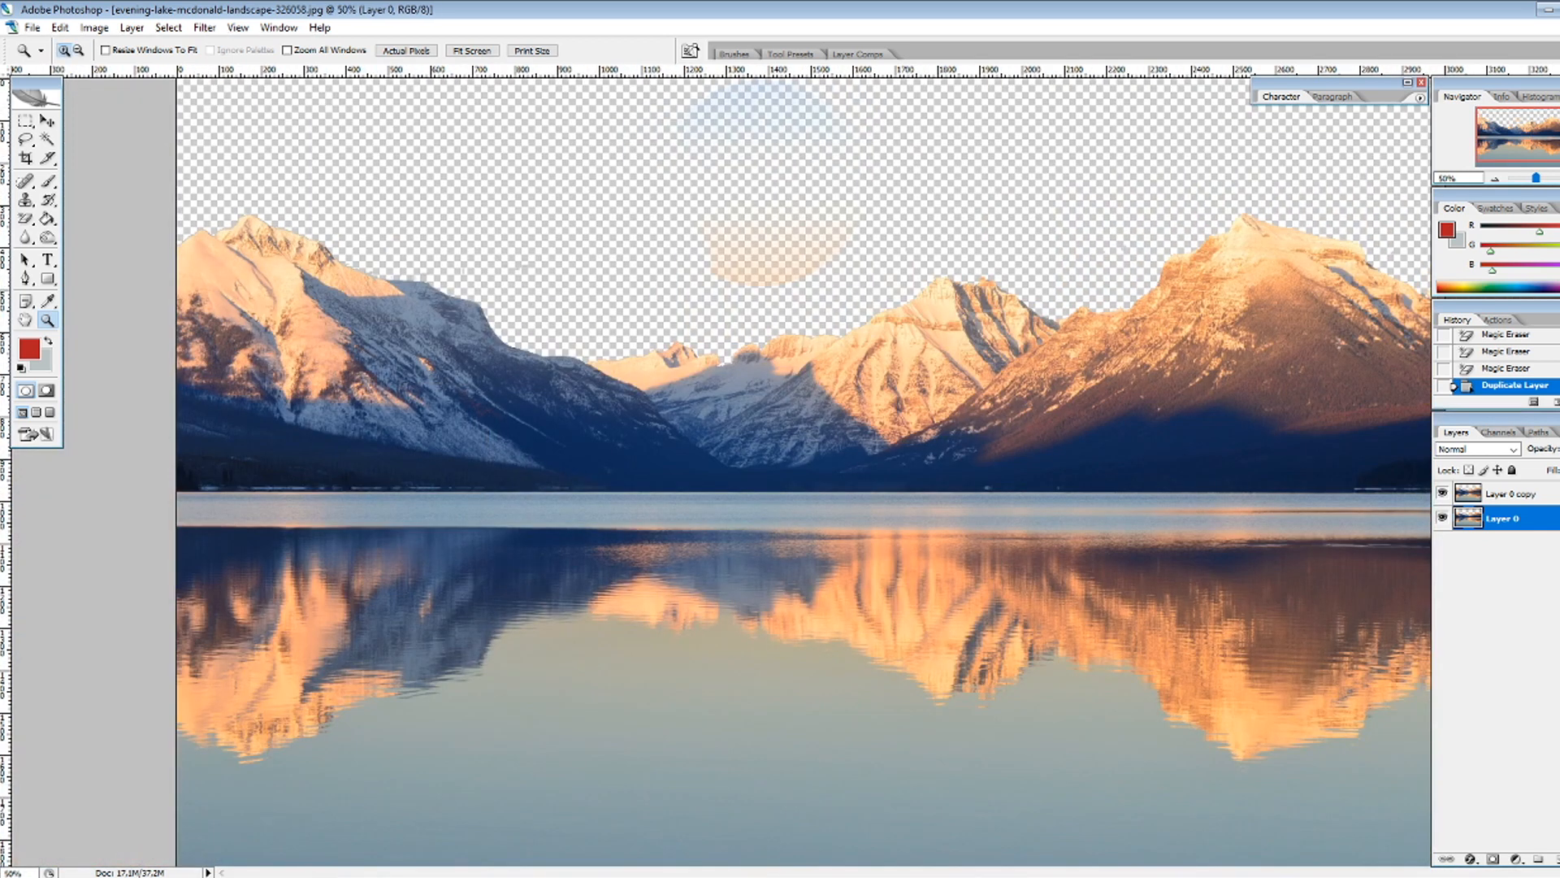
pyautogui.rightClick(1513, 495)
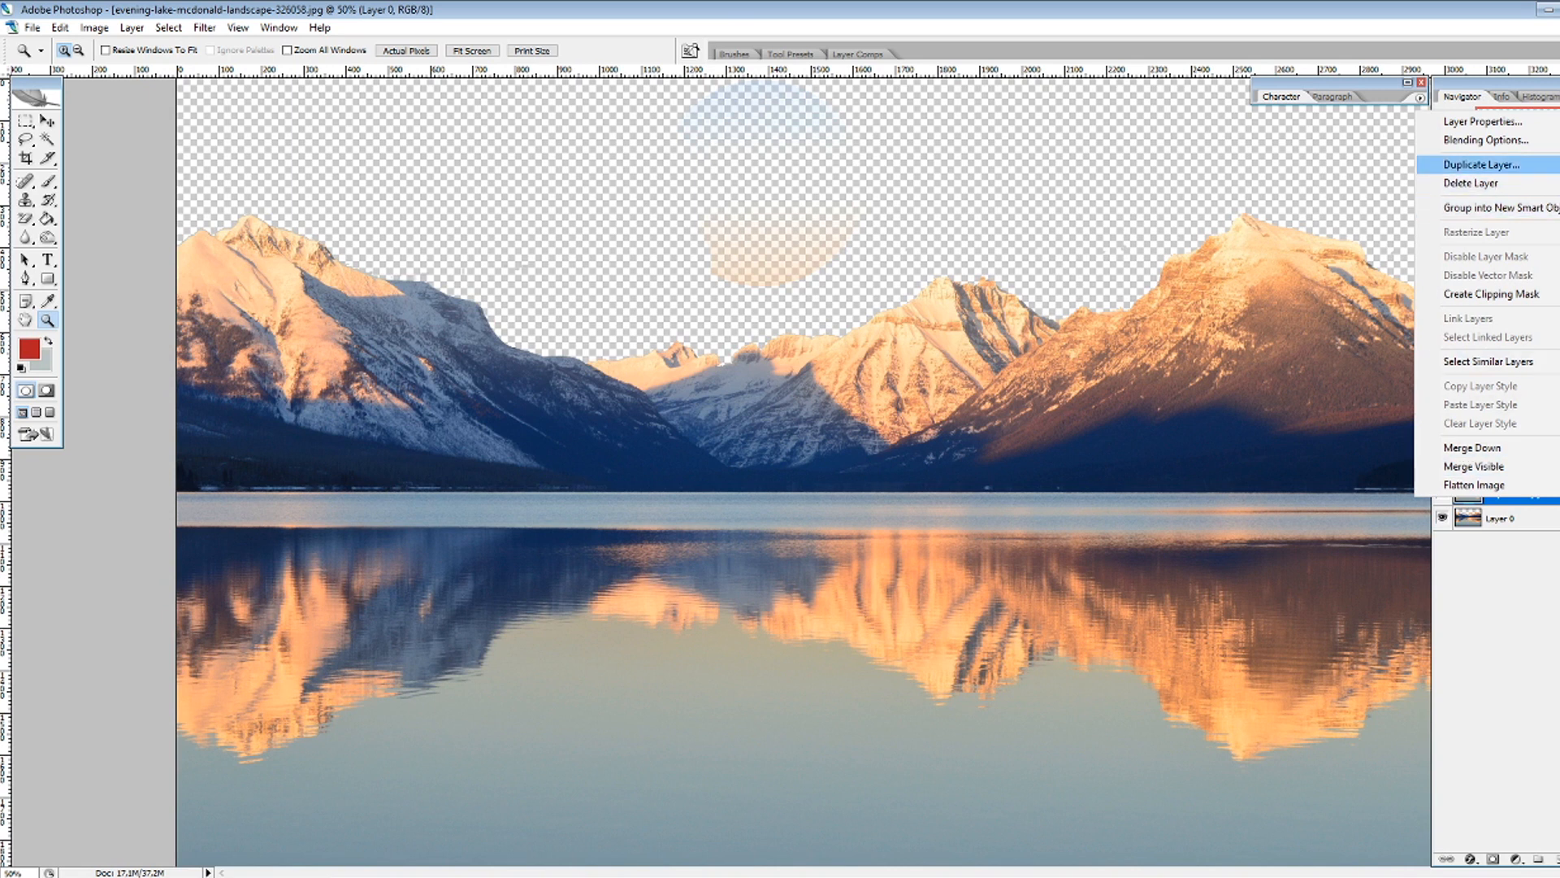
pyautogui.click(1513, 500)
pyautogui.click(1504, 518)
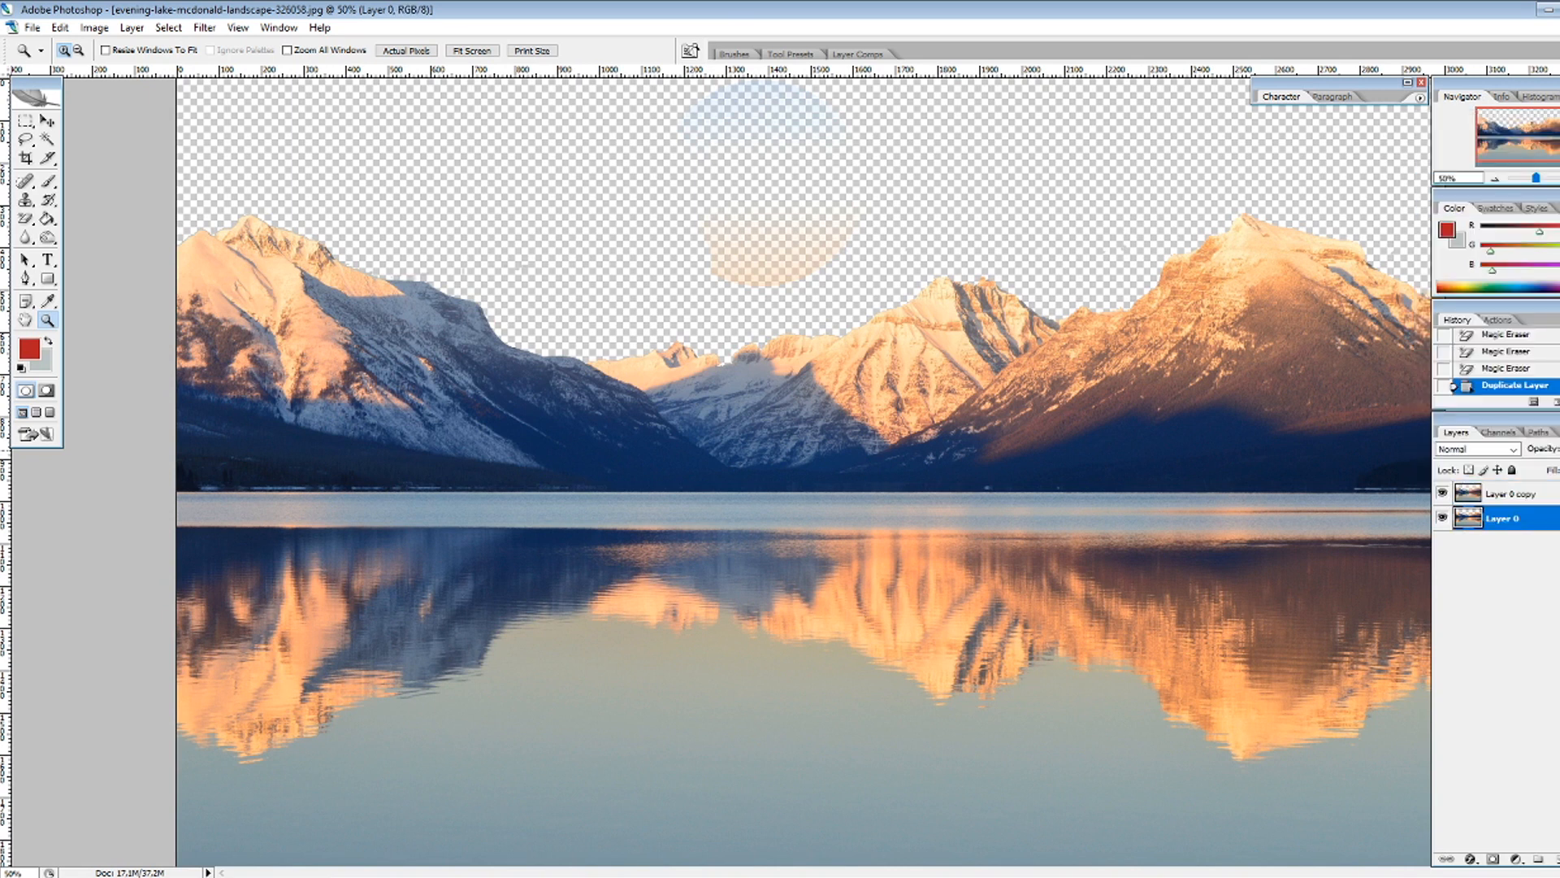
pyautogui.keyDown('alt'); pyautogui.click(691, 463); pyautogui.keyUp('alt')
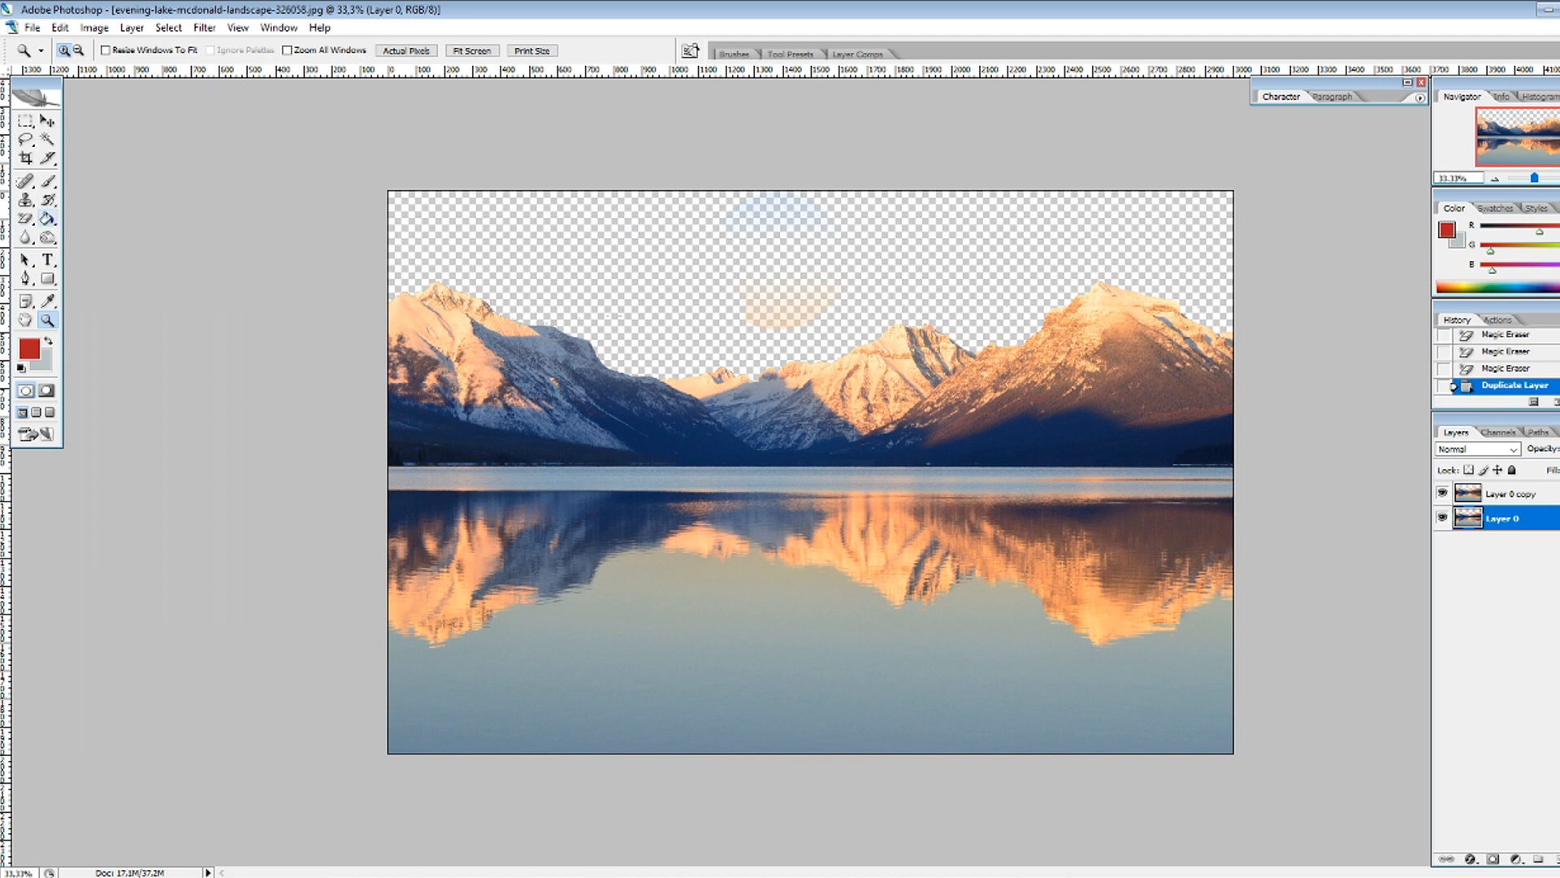
# Step: Try filling the transparent sky of Layer 0 with light gray using the Paint Bucket, and undo the fill
pyautogui.click(47, 218)
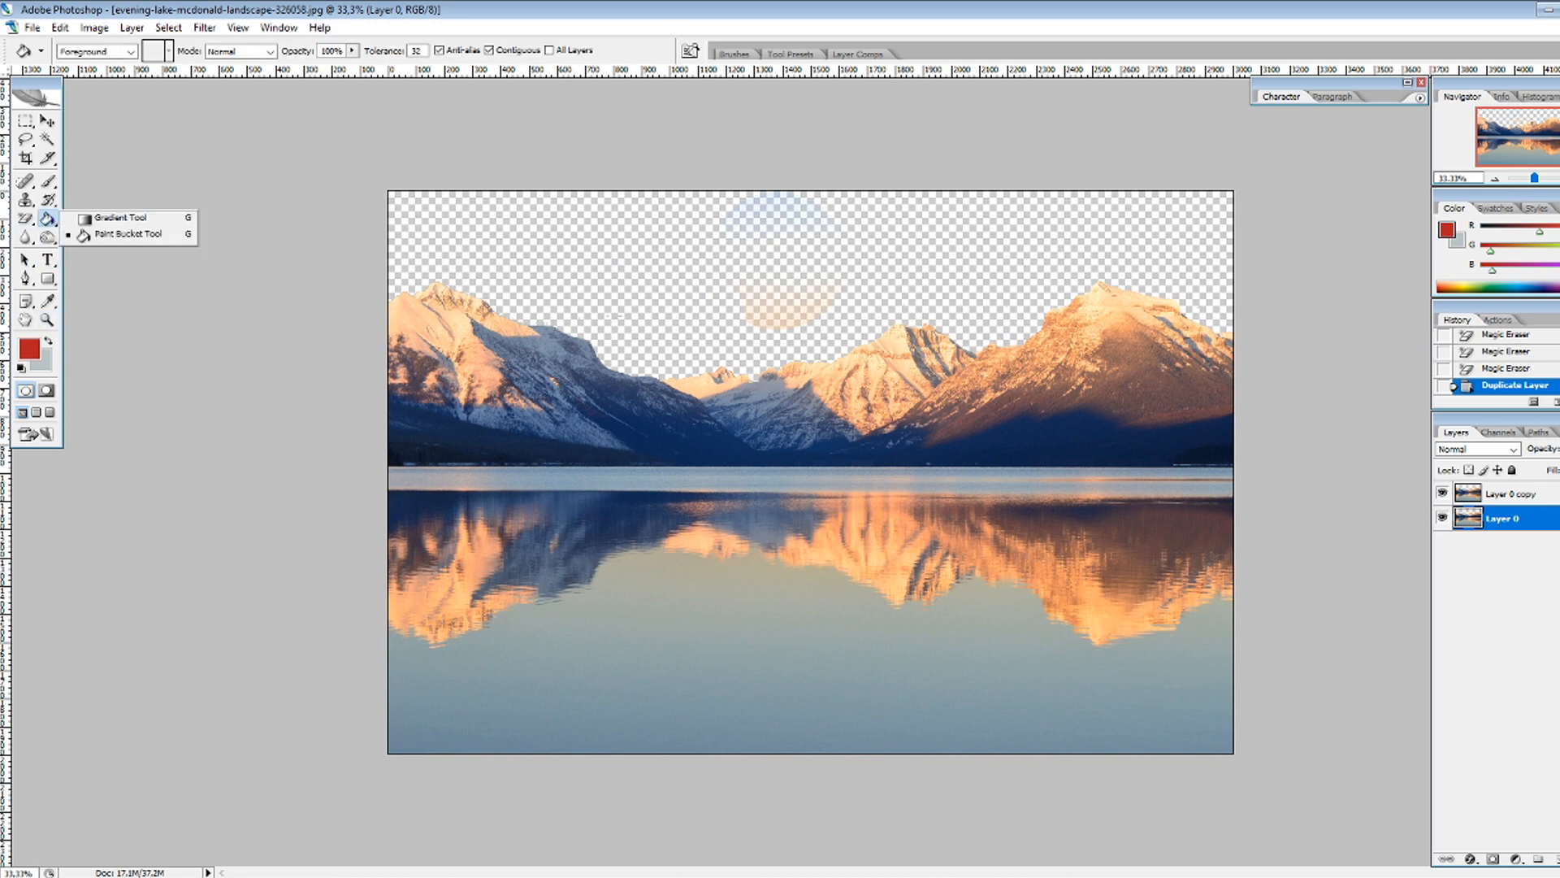
pyautogui.click(127, 234)
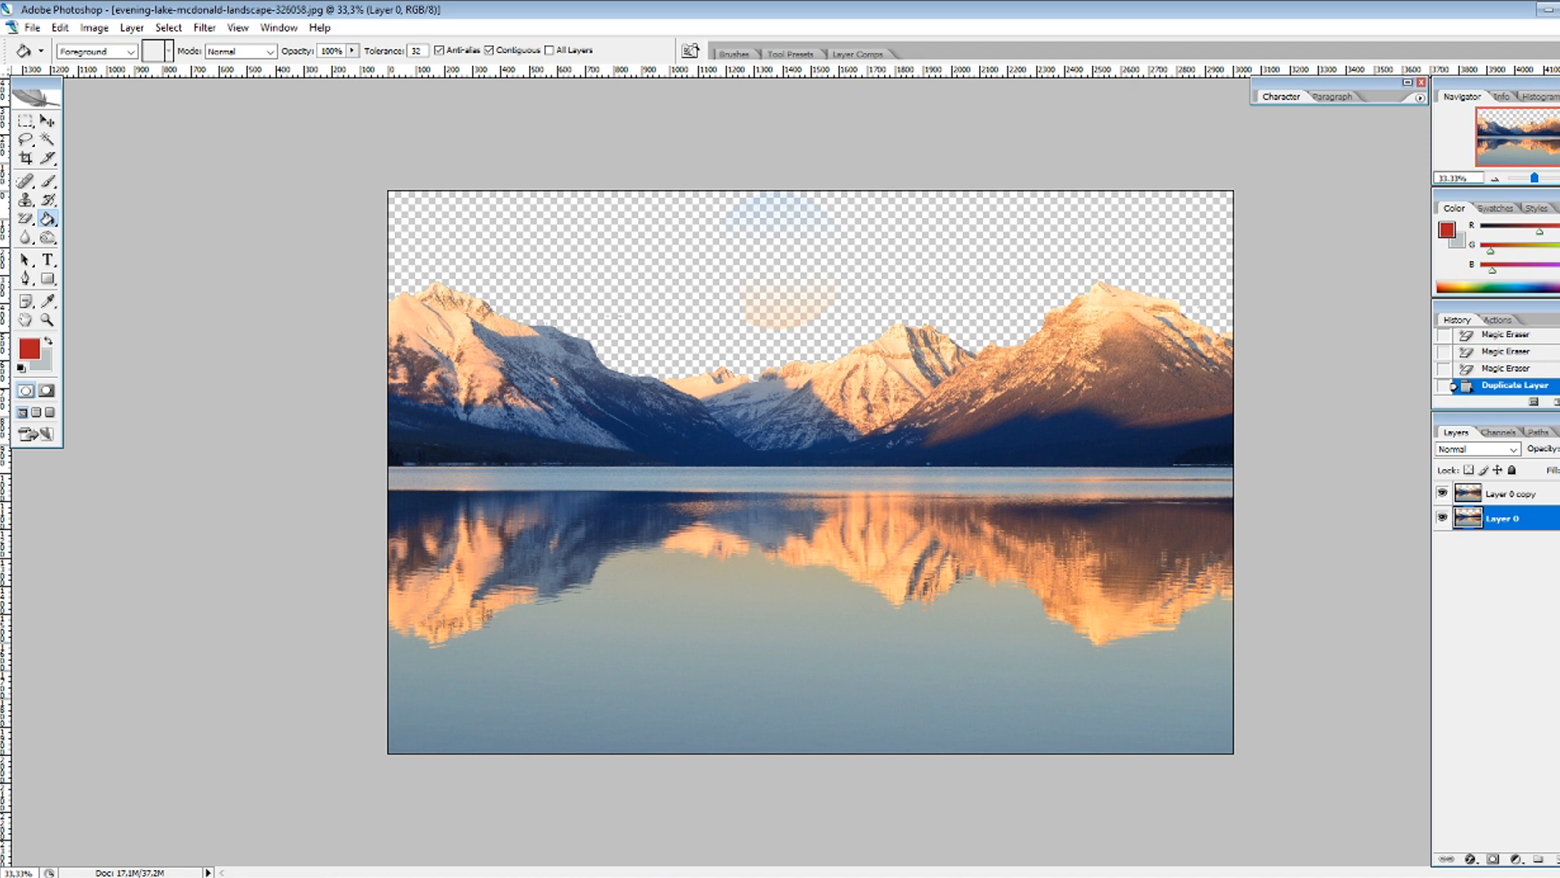
pyautogui.press('x')
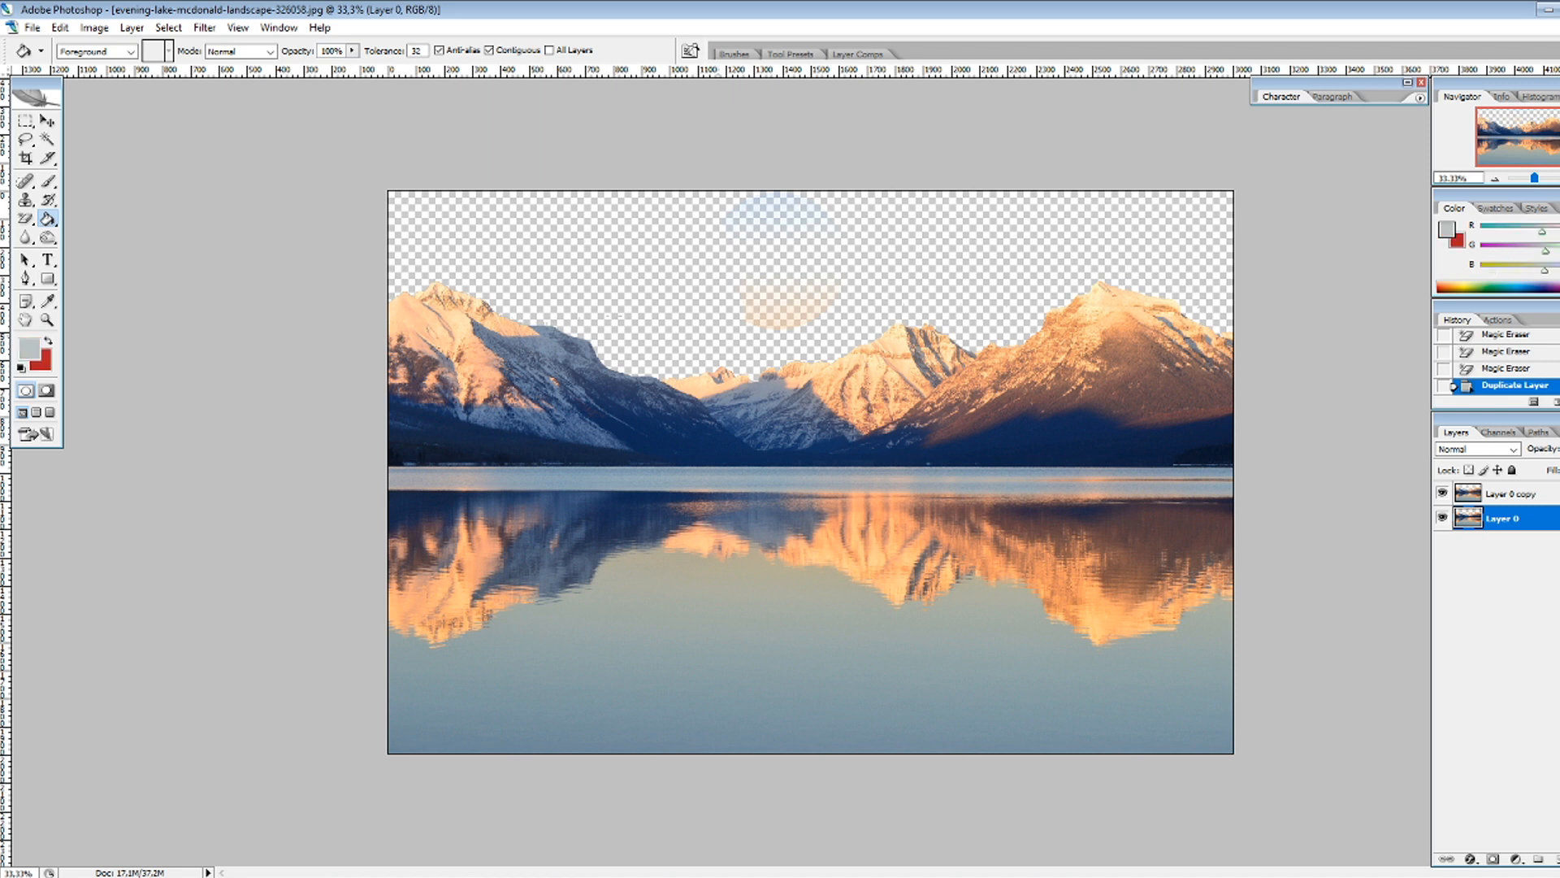
pyautogui.click(616, 315)
pyautogui.click(615, 316)
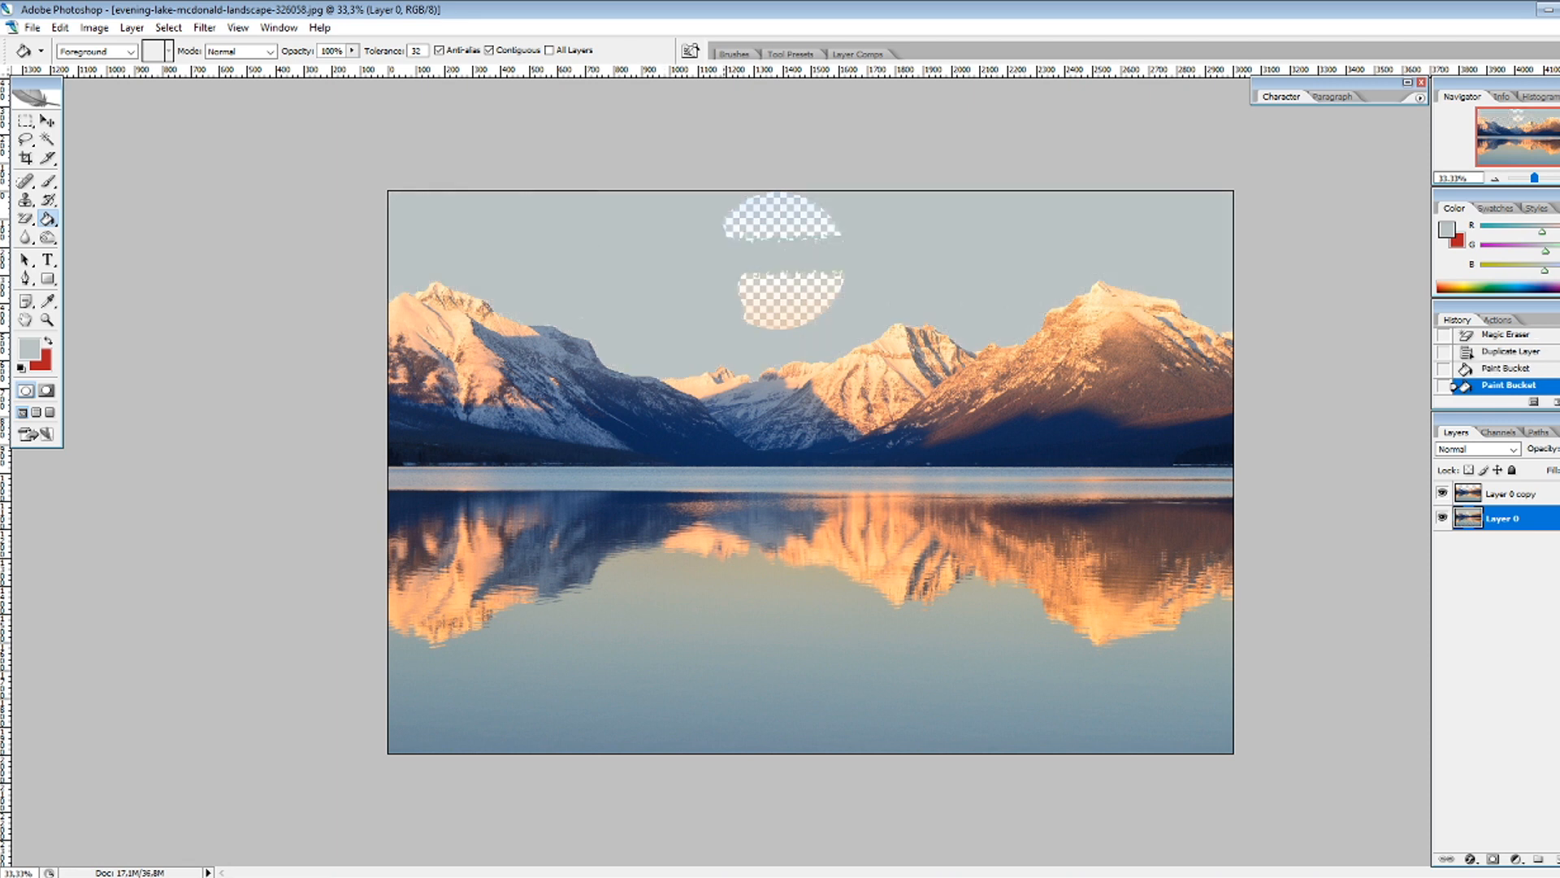
pyautogui.click(782, 221)
pyautogui.hotkey('ctrl', 'z')
pyautogui.hotkey('ctrl', 'z')
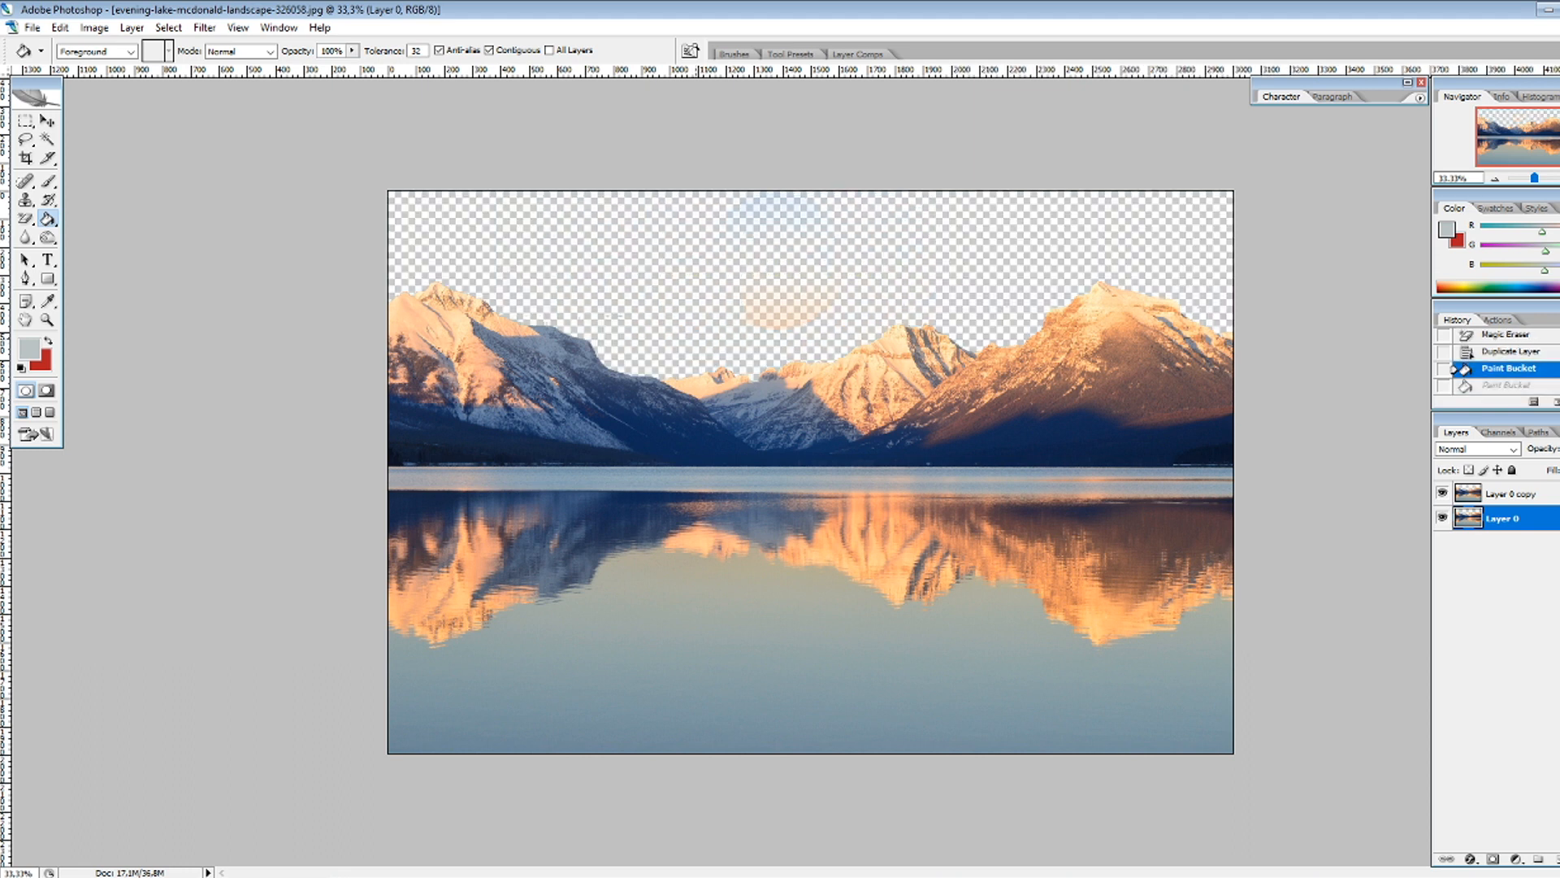
# Step: Swap the foreground color to red and fill the transparent sky of Layer 0 with the Paint Bucket
pyautogui.press('x')
pyautogui.click(786, 305)
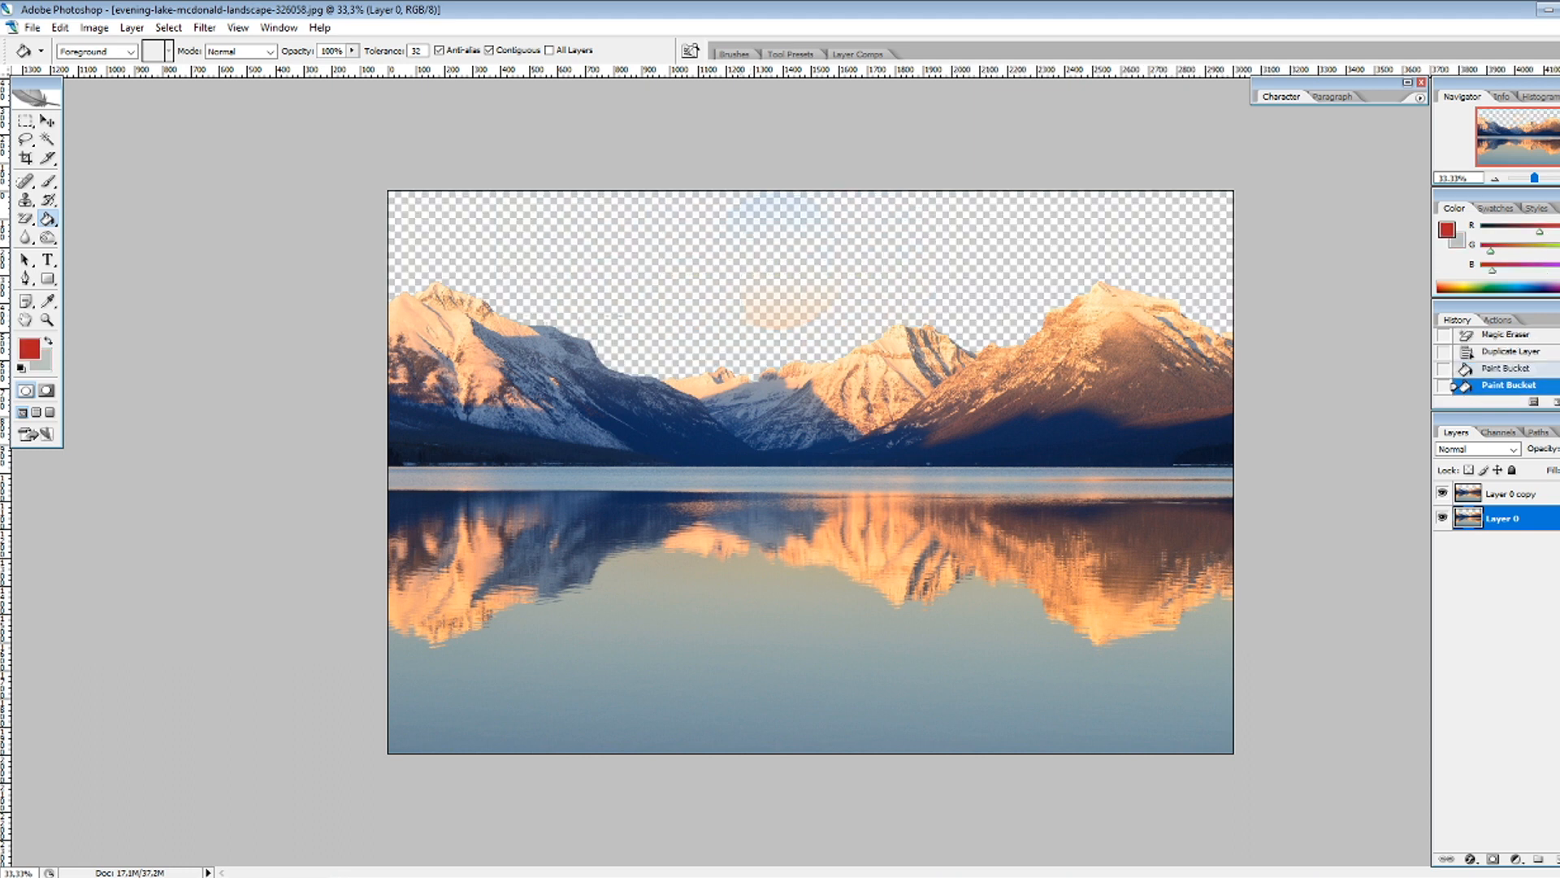
pyautogui.click(790, 259)
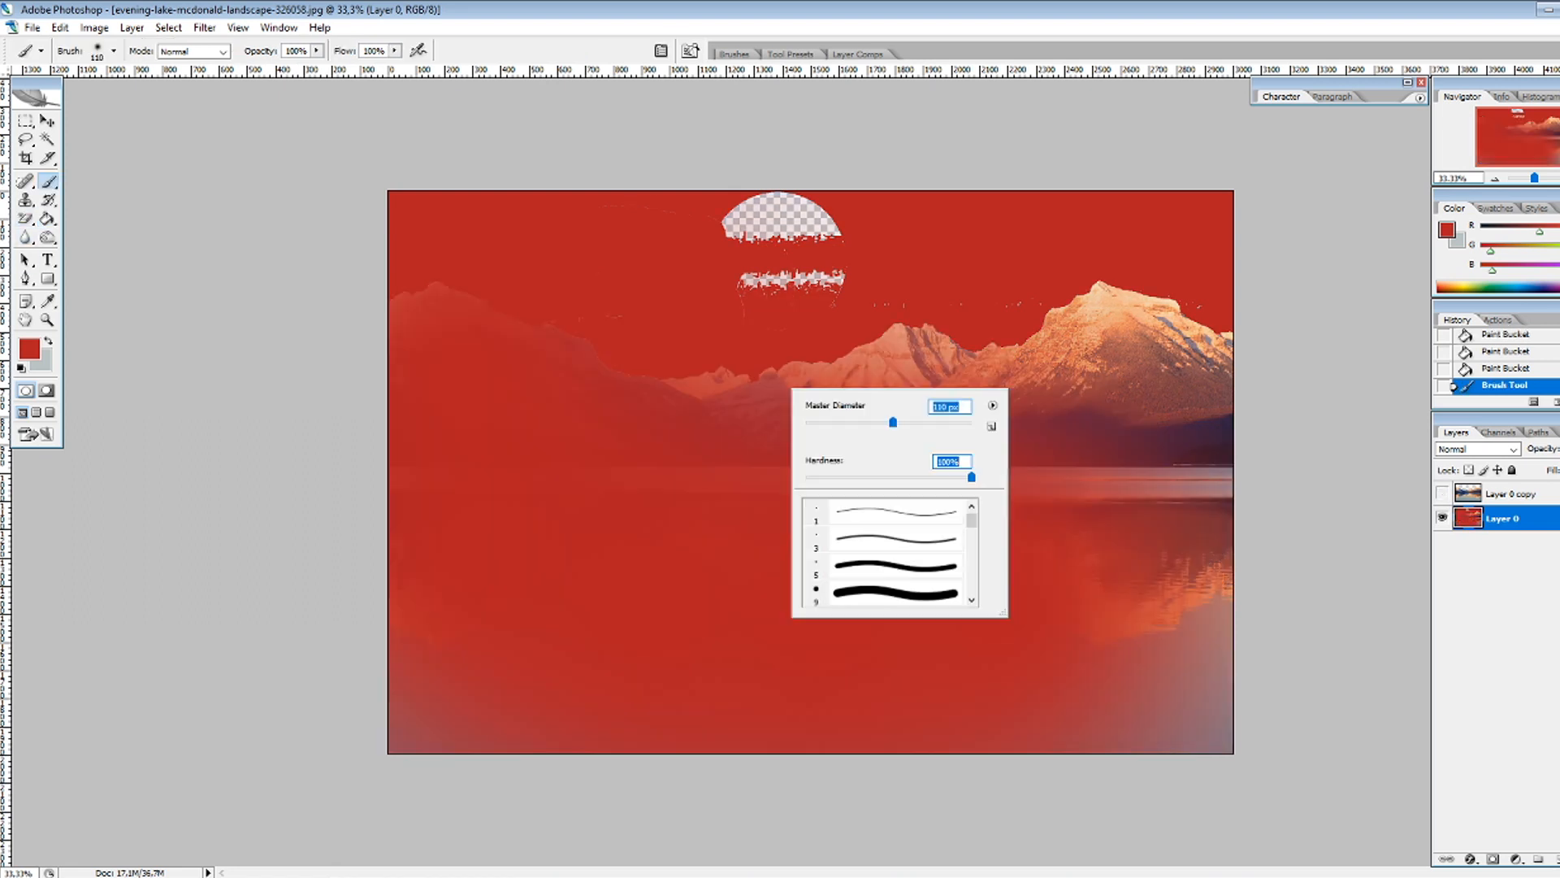
# Step: Cover the rest of Layer 0 in solid red with a 100% hardness brush enlarged to 1411 px, and show Layer 0 copy
pyautogui.press('Return')
pyautogui.moveTo(723, 236); pyautogui.dragTo(841, 236)
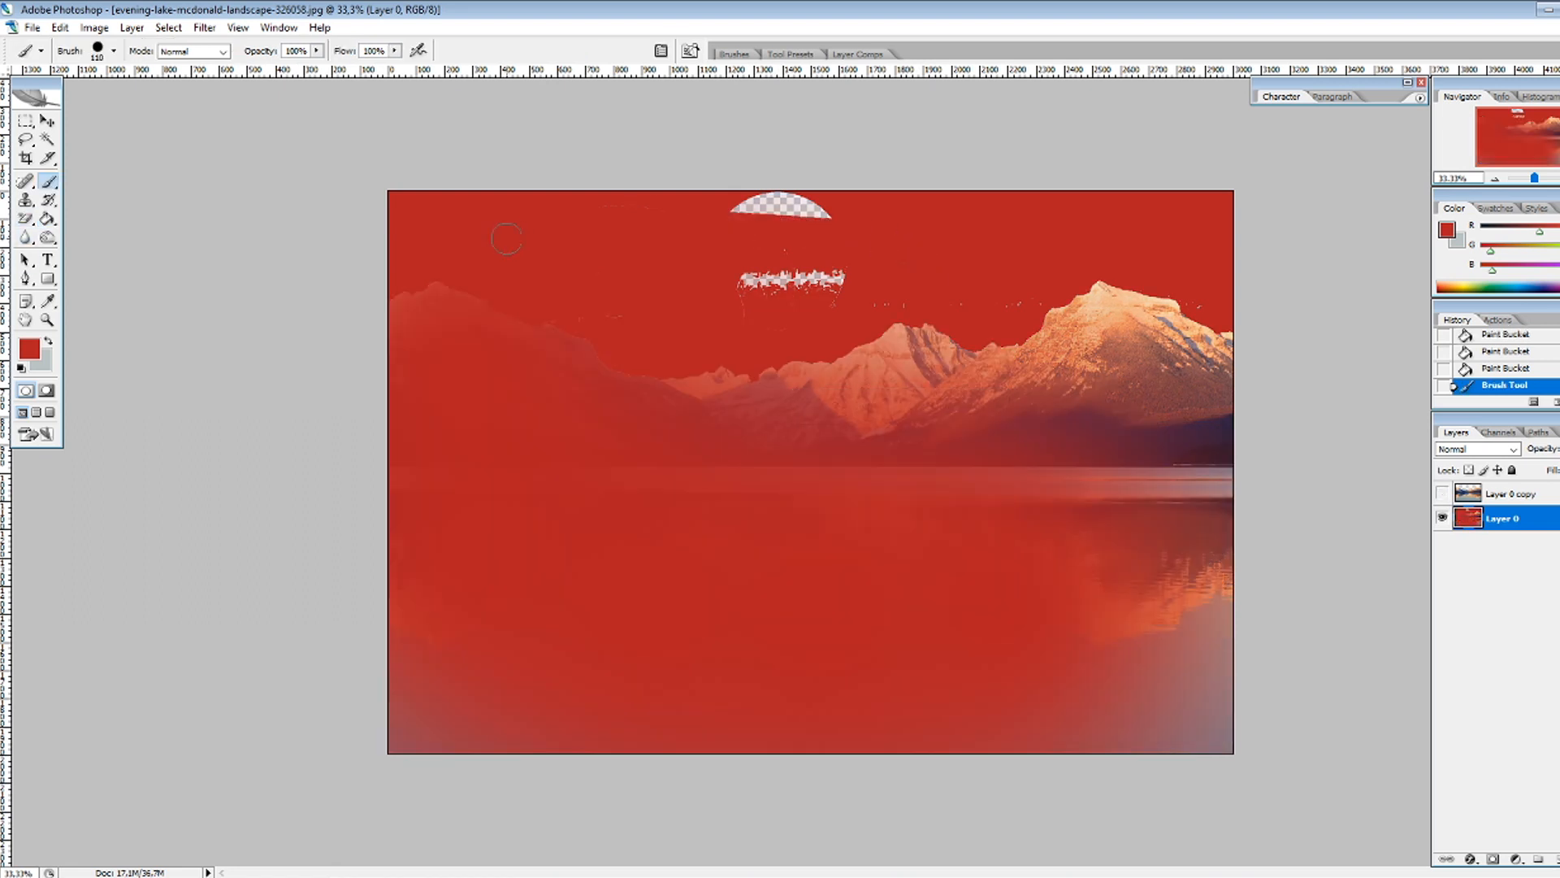
pyautogui.rightClick(582, 249)
pyautogui.moveTo(683, 282); pyautogui.dragTo(749, 281)
pyautogui.moveTo(947, 215)
pyautogui.mouseDown()
pyautogui.moveTo(793, 484)
pyautogui.moveTo(801, 579)
pyautogui.moveTo(550, 688)
pyautogui.moveTo(1010, 192)
pyautogui.mouseUp()
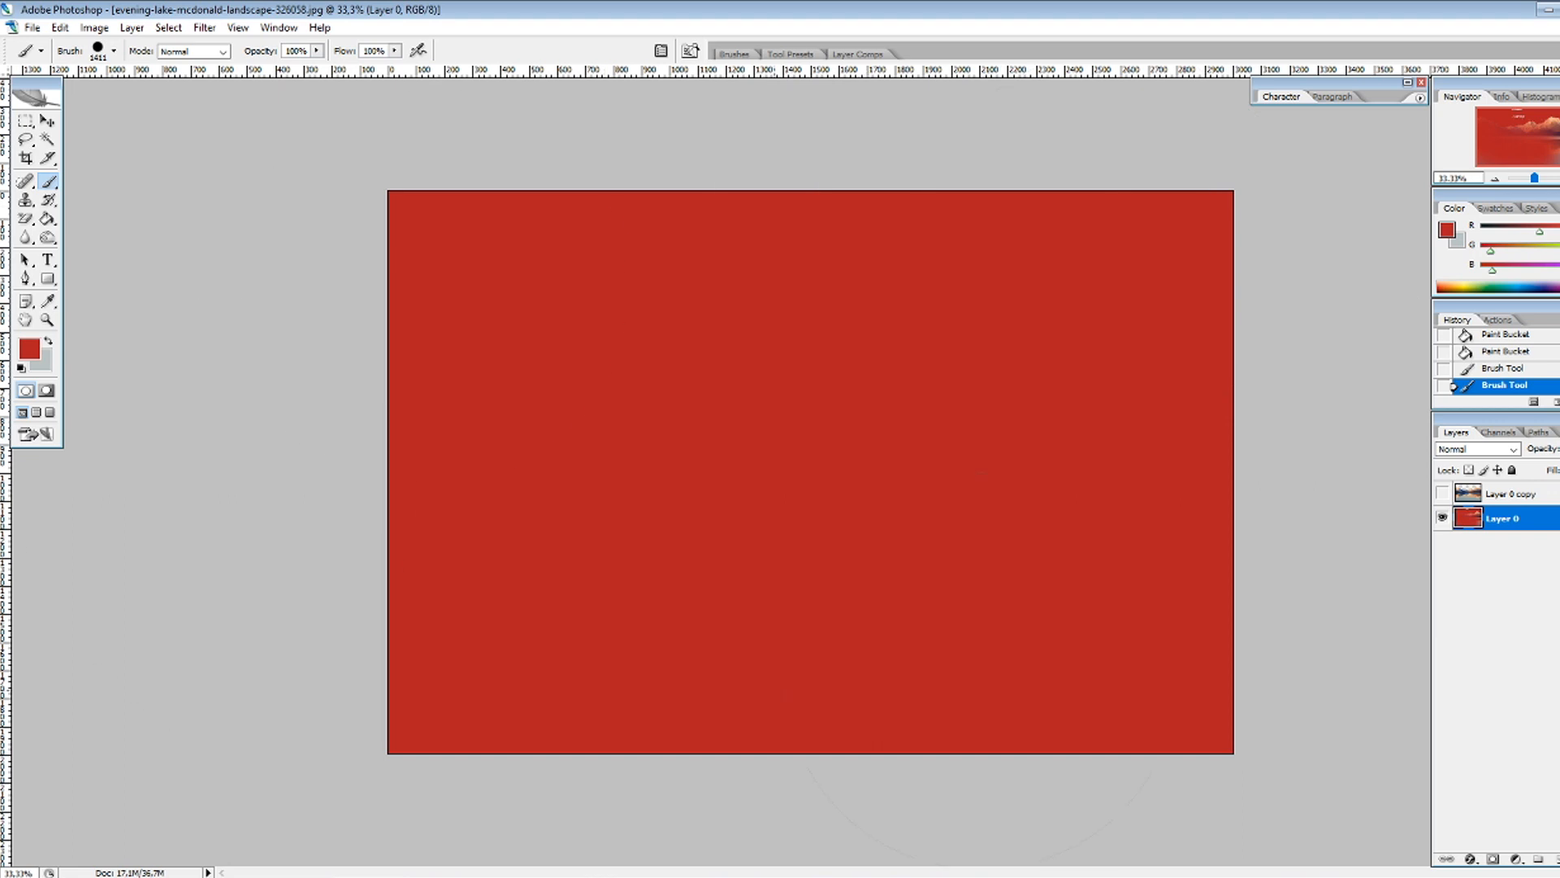
pyautogui.moveTo(432, 639); pyautogui.dragTo(407, 446)
pyautogui.click(47, 120)
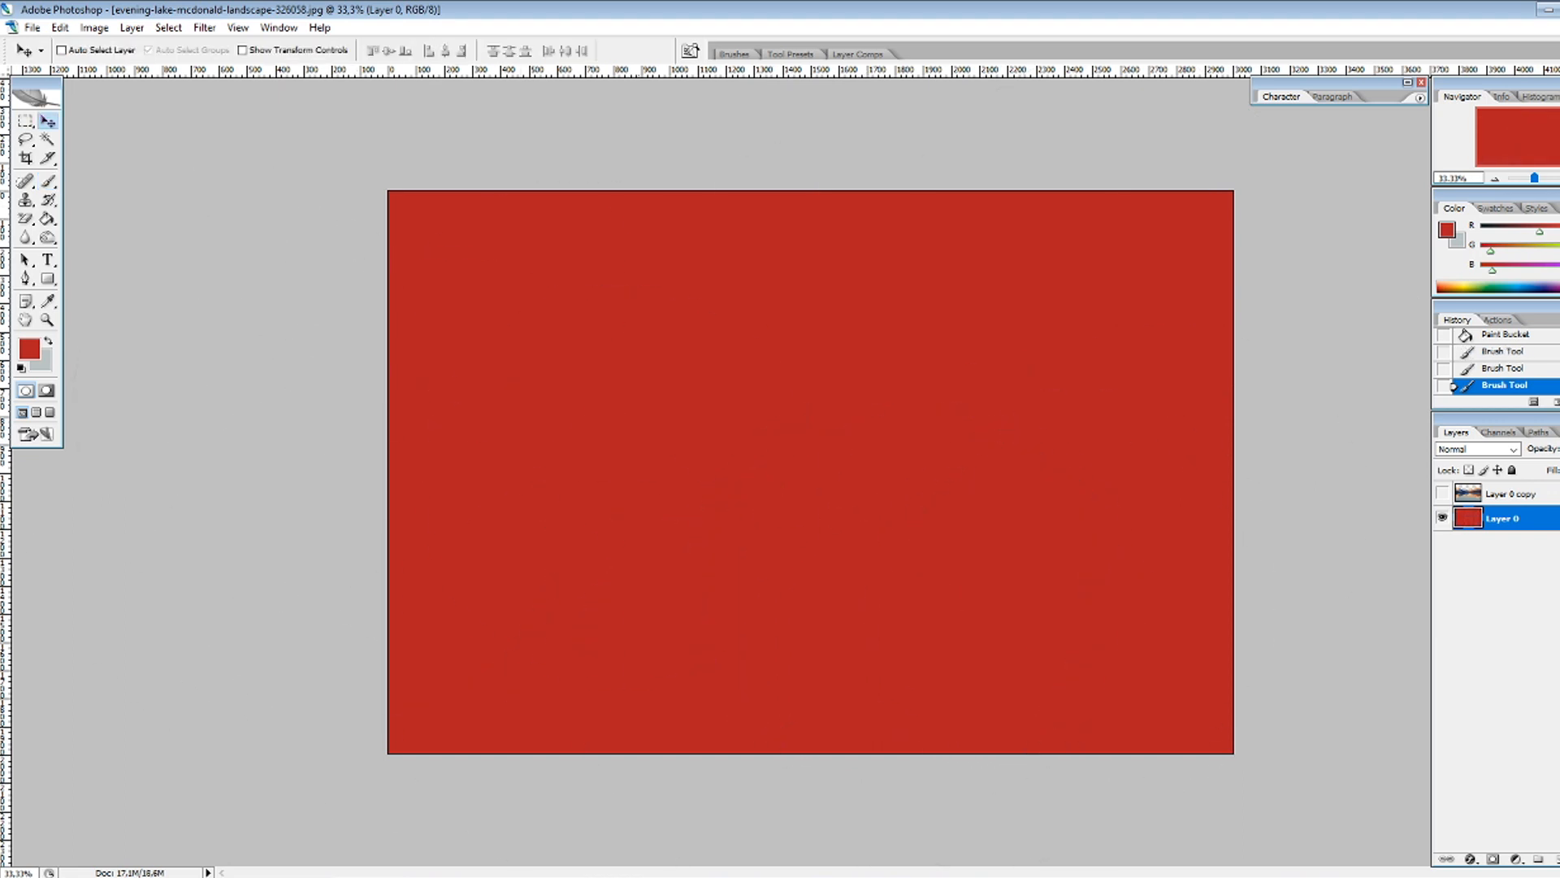
pyautogui.click(1442, 493)
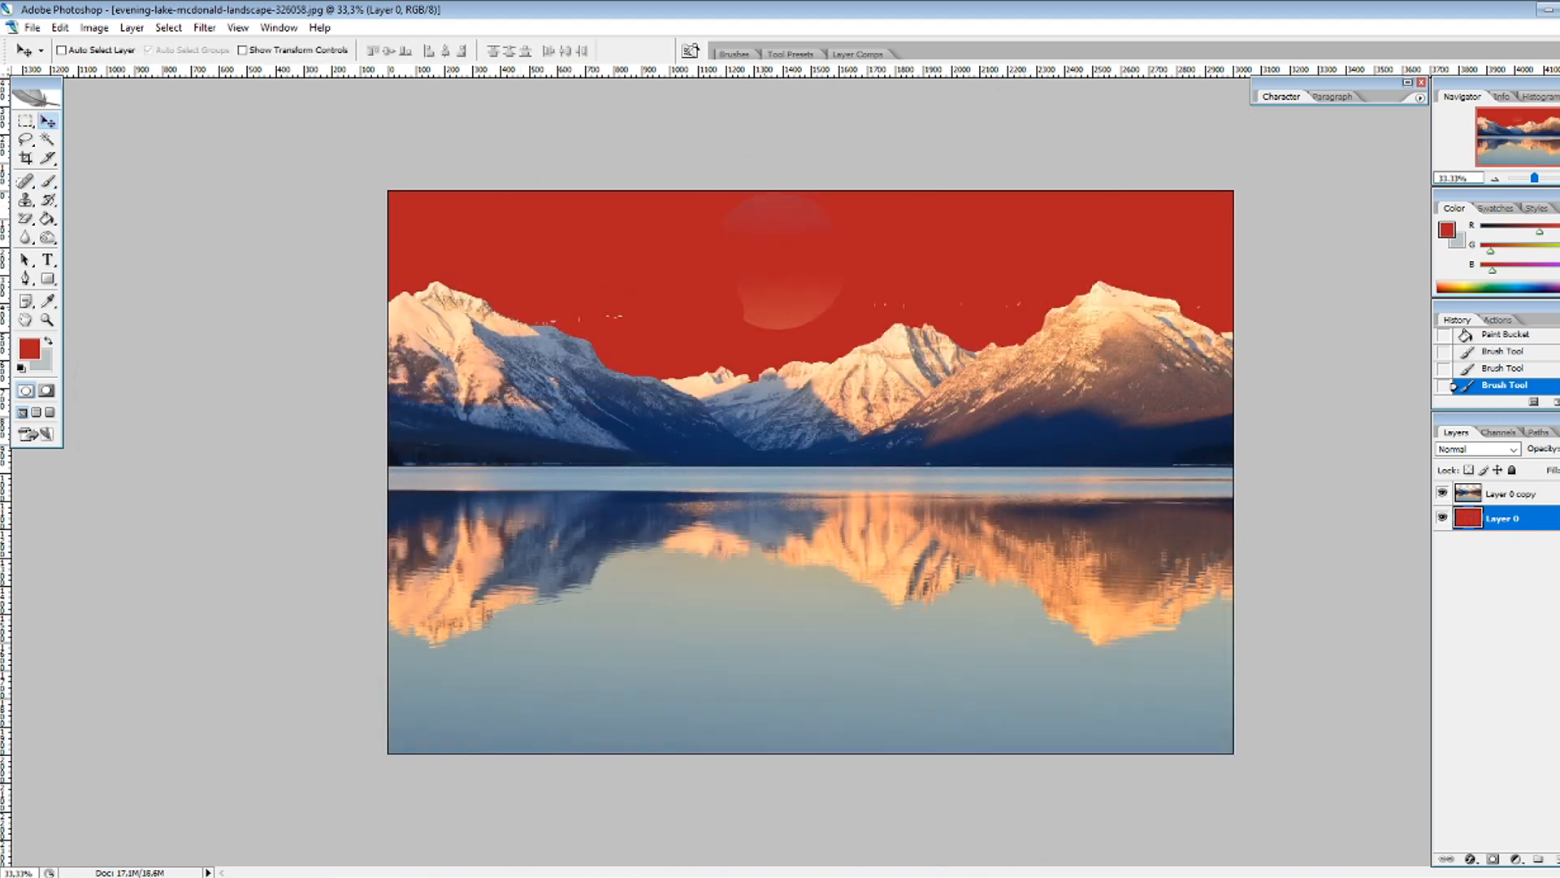
# Step: Inspect the mountain edges and red sky at 100% zoom for leftover sky pixels
pyautogui.click(47, 320)
pyautogui.click(682, 325)
pyautogui.click(683, 325)
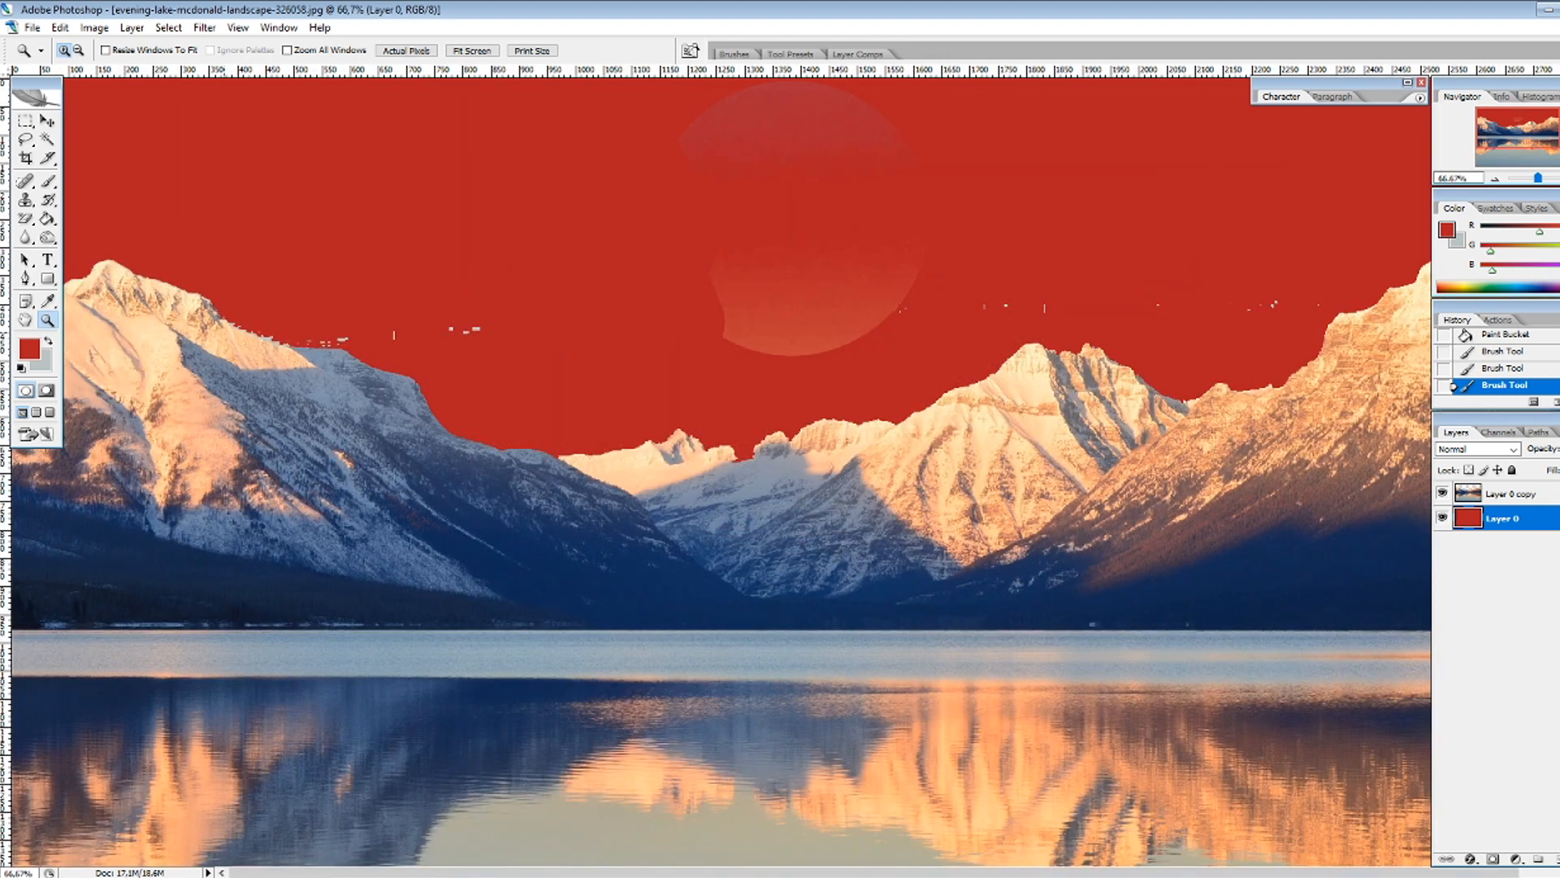
pyautogui.click(325, 308)
pyautogui.scroll(-3, 627, 366)
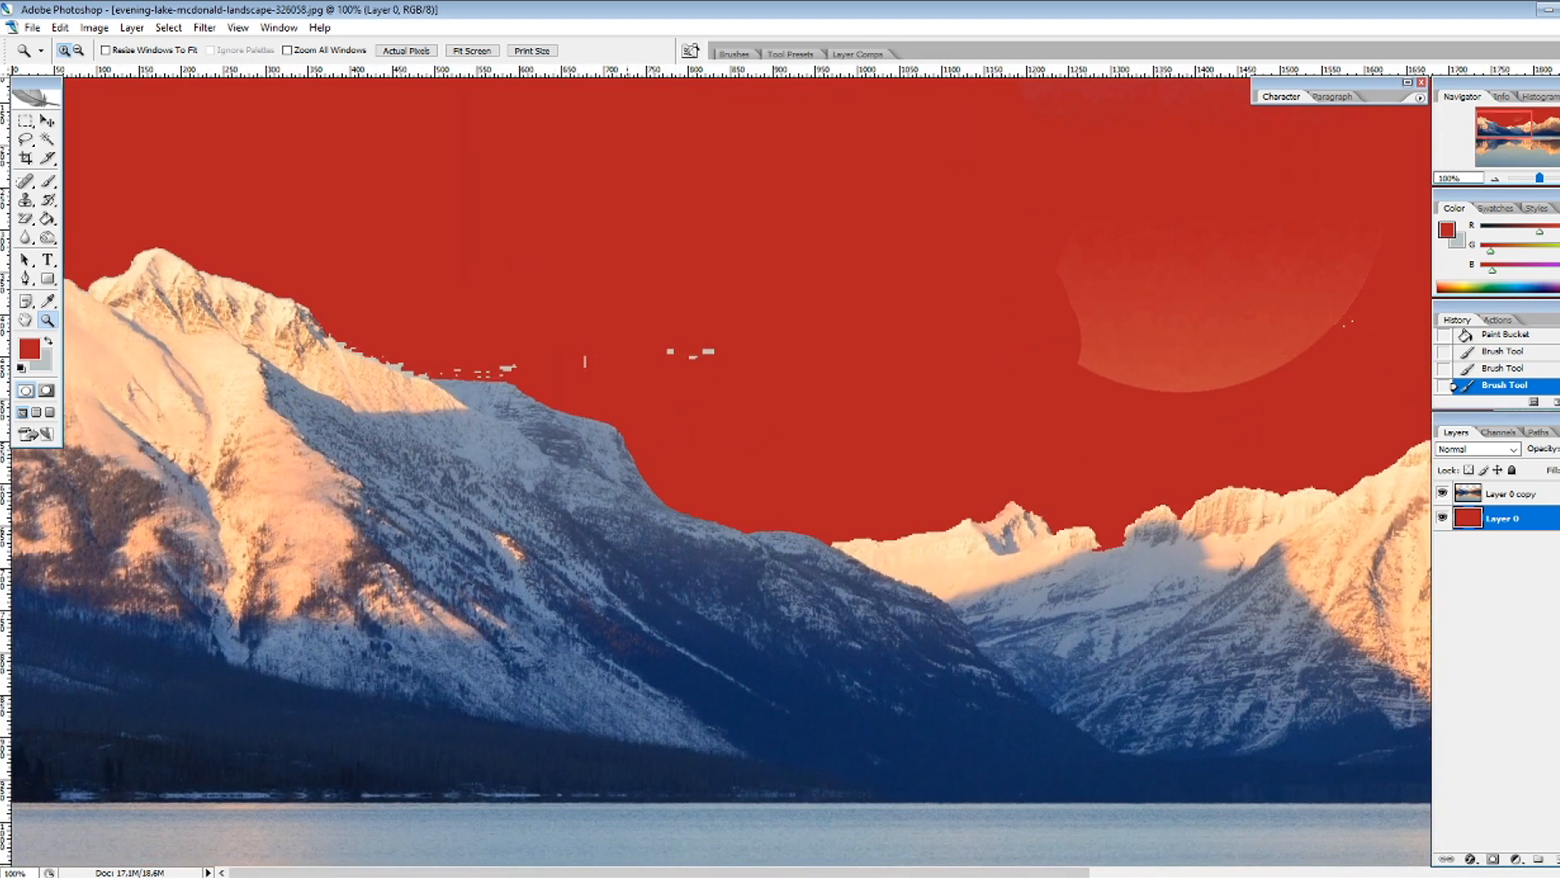
pyautogui.scroll(3, 722, 472)
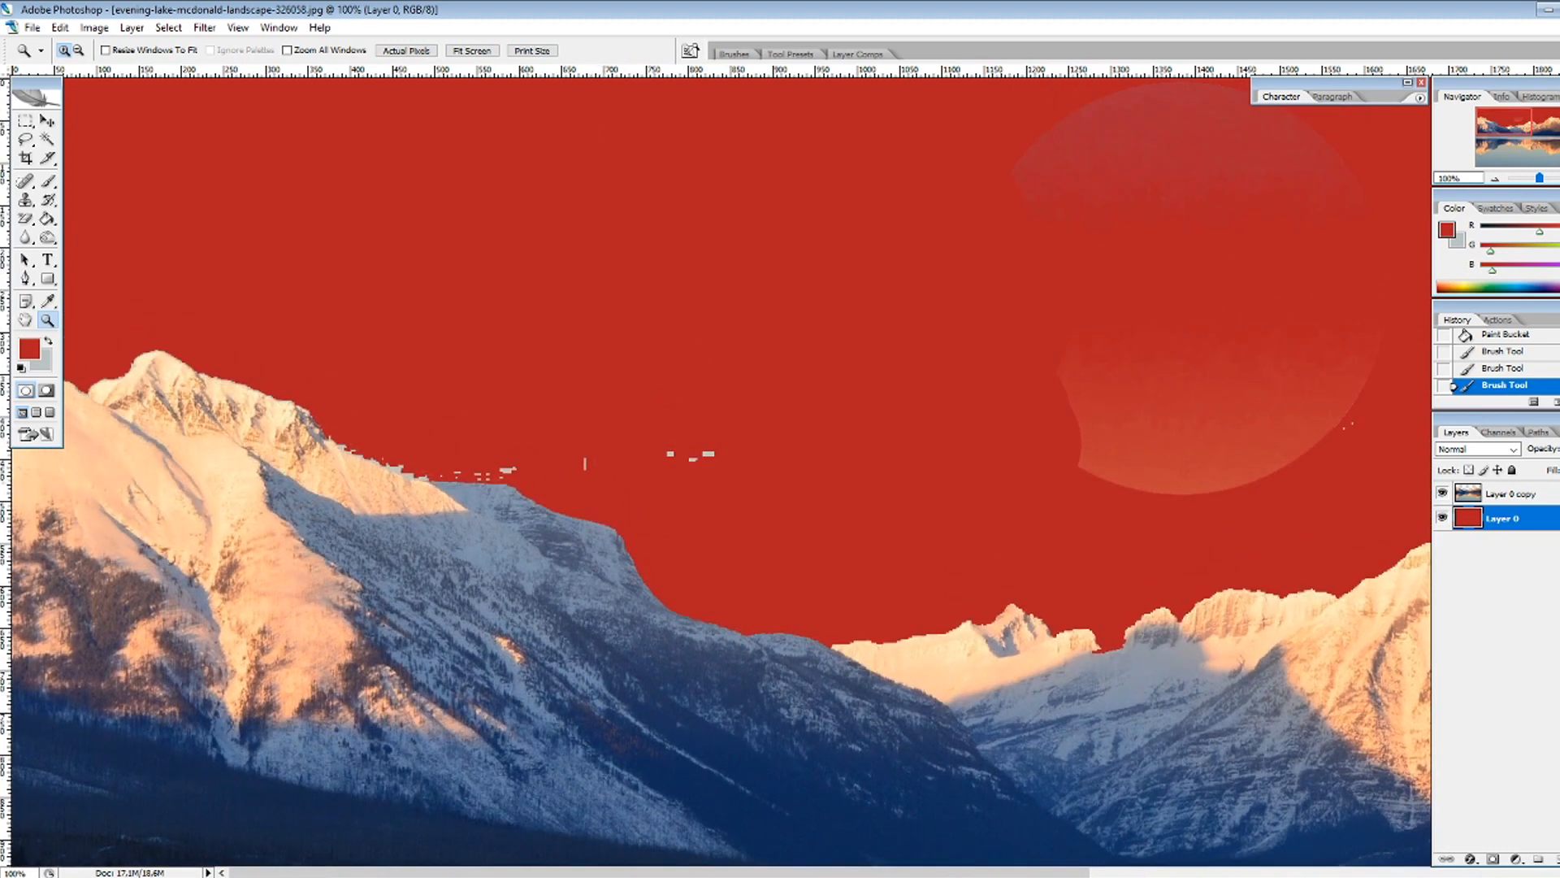
pyautogui.moveTo(942, 502); pyautogui.dragTo(501, 440)
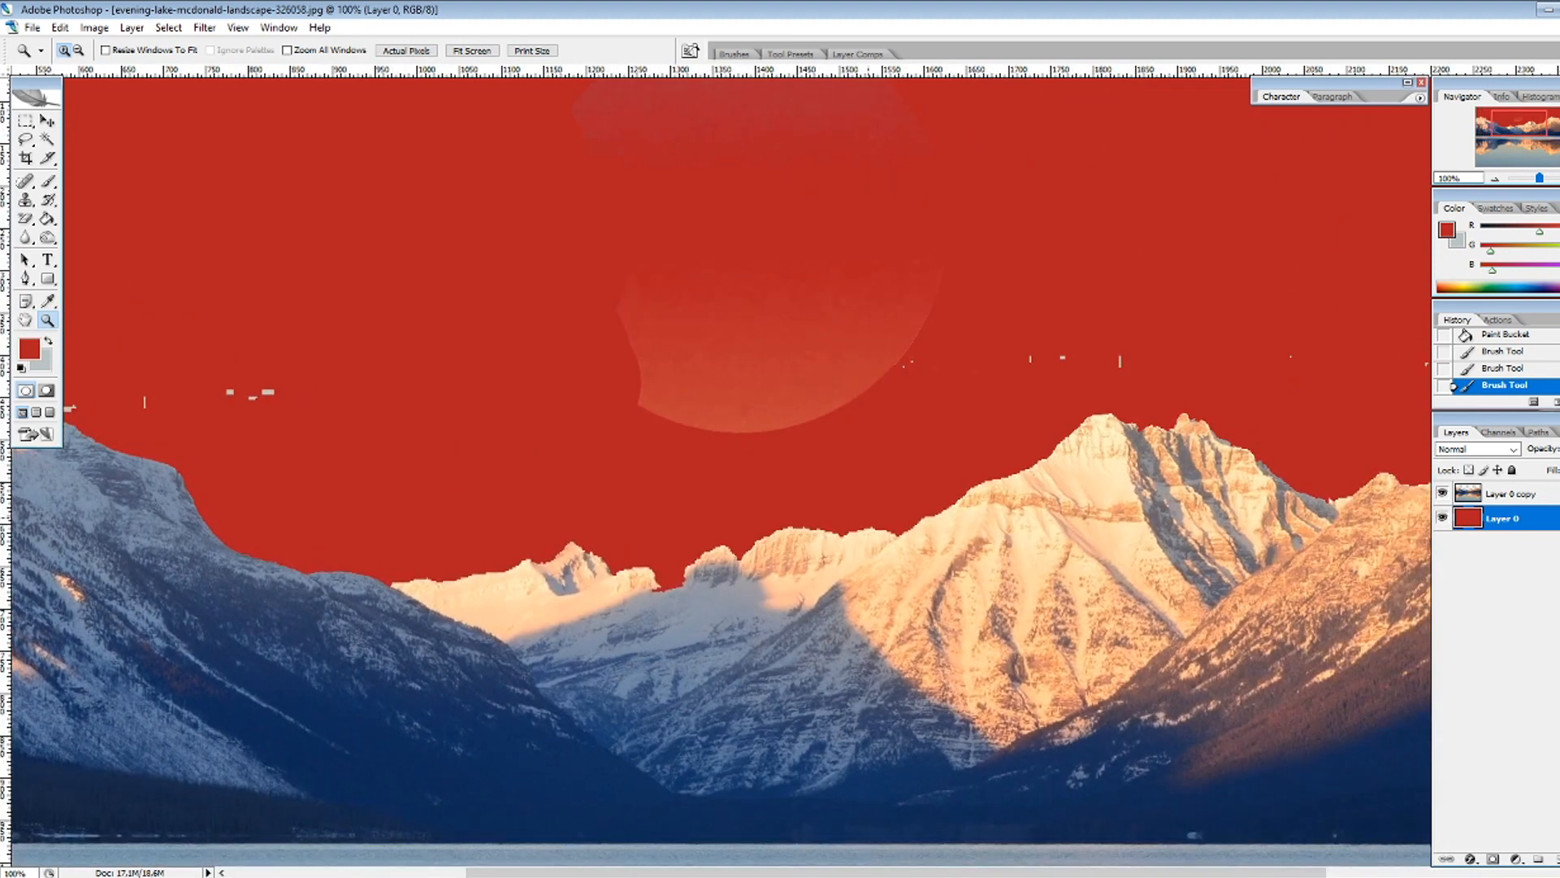
pyautogui.moveTo(967, 455)
pyautogui.mouseDown()
pyautogui.moveTo(791, 514)
pyautogui.moveTo(469, 517)
pyautogui.moveTo(1362, 508)
pyautogui.mouseUp()
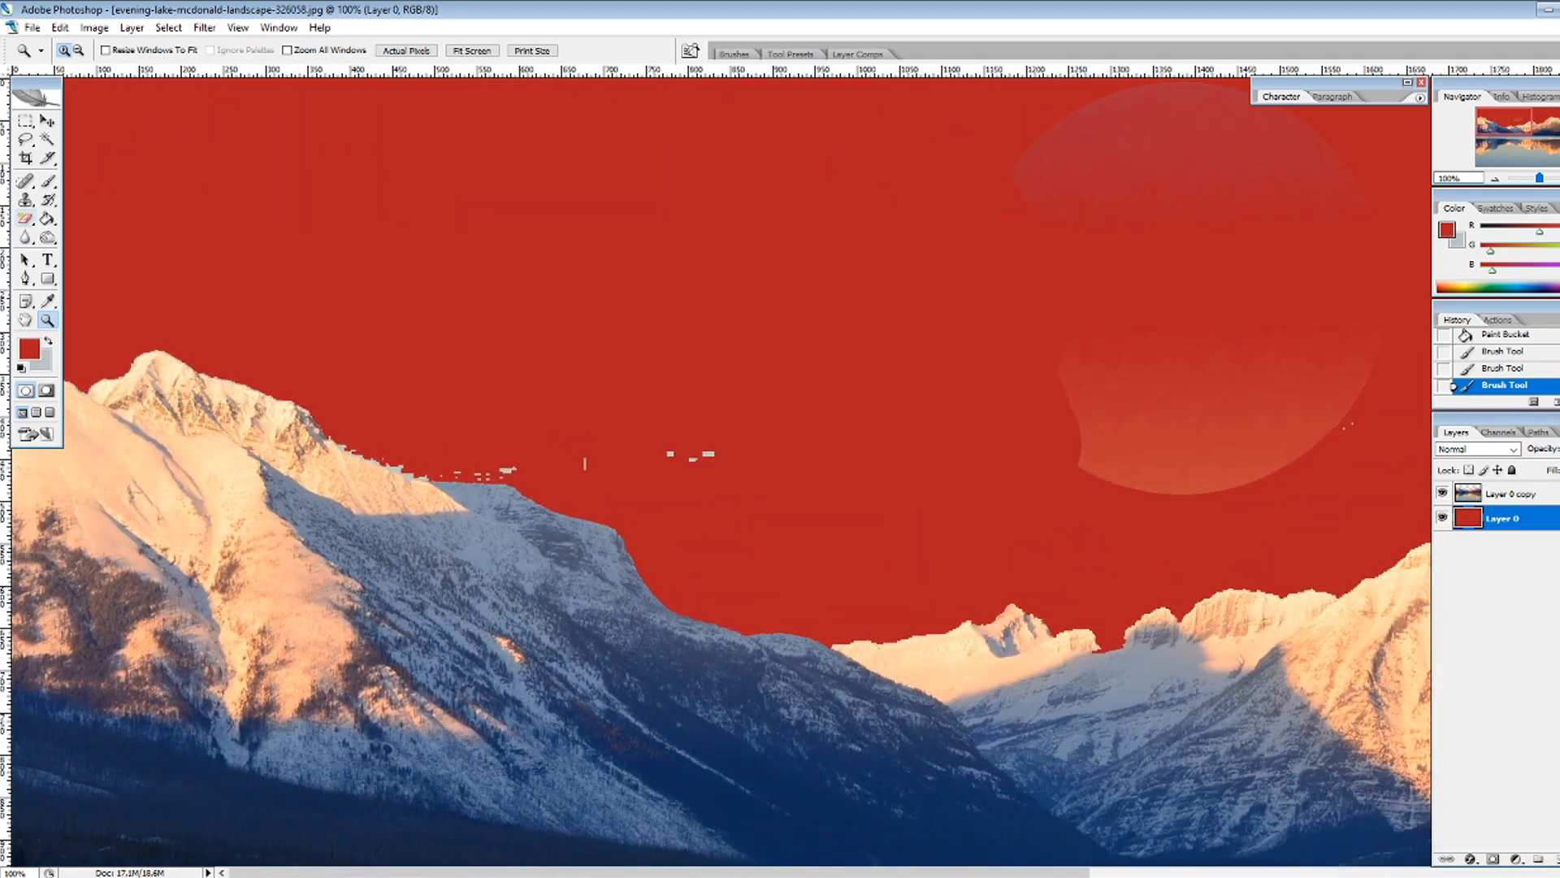
# Step: Switch to the regular Eraser with a 13 px brush, try a dab on Layer 0, and undo it
pyautogui.click(25, 218)
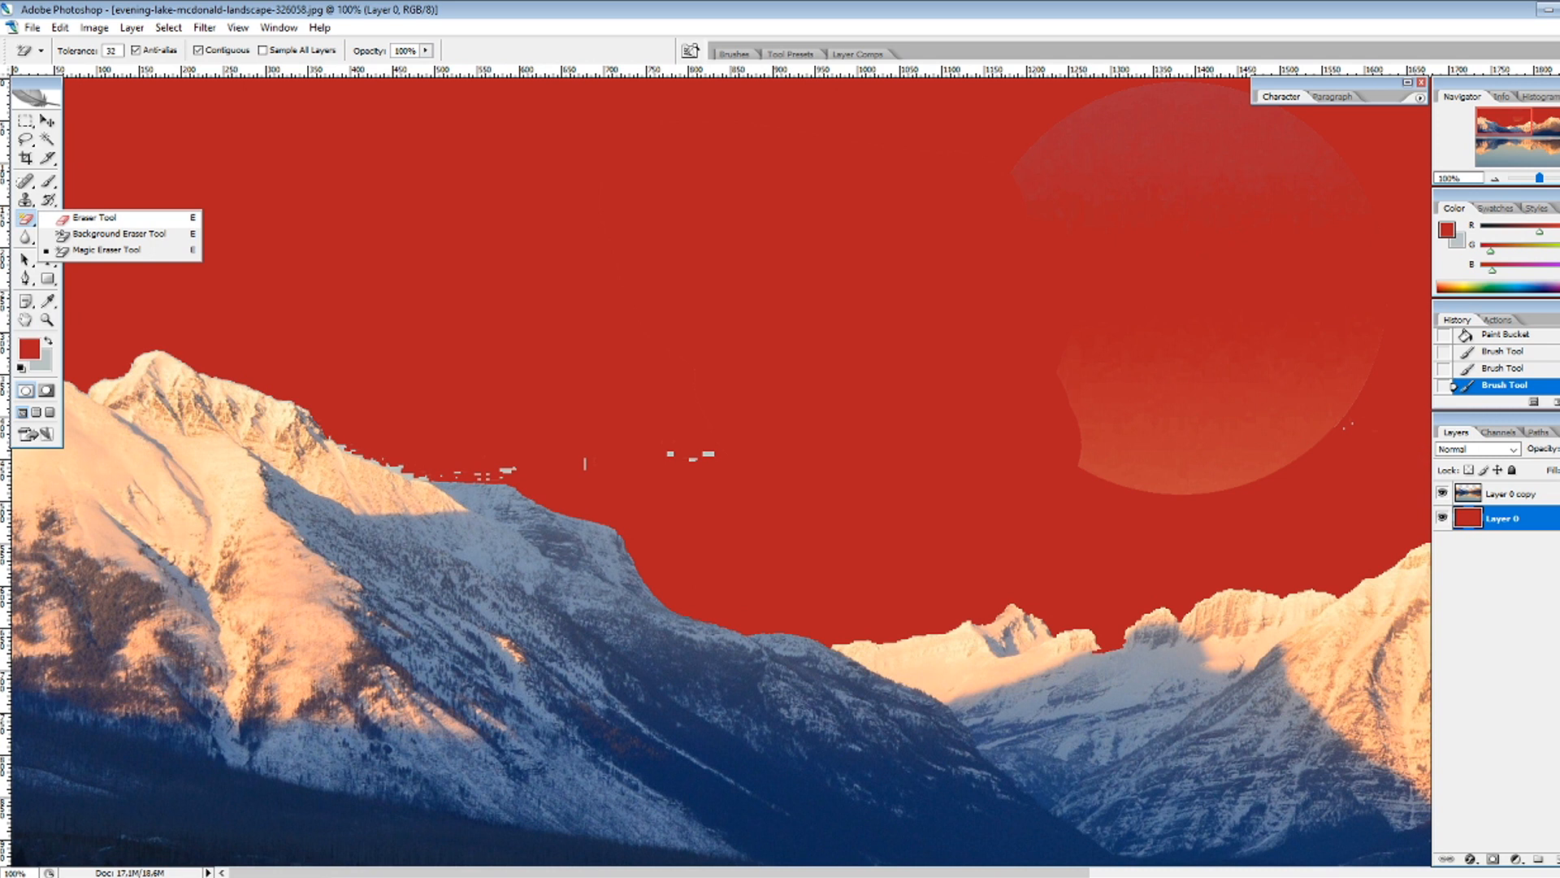
pyautogui.click(91, 218)
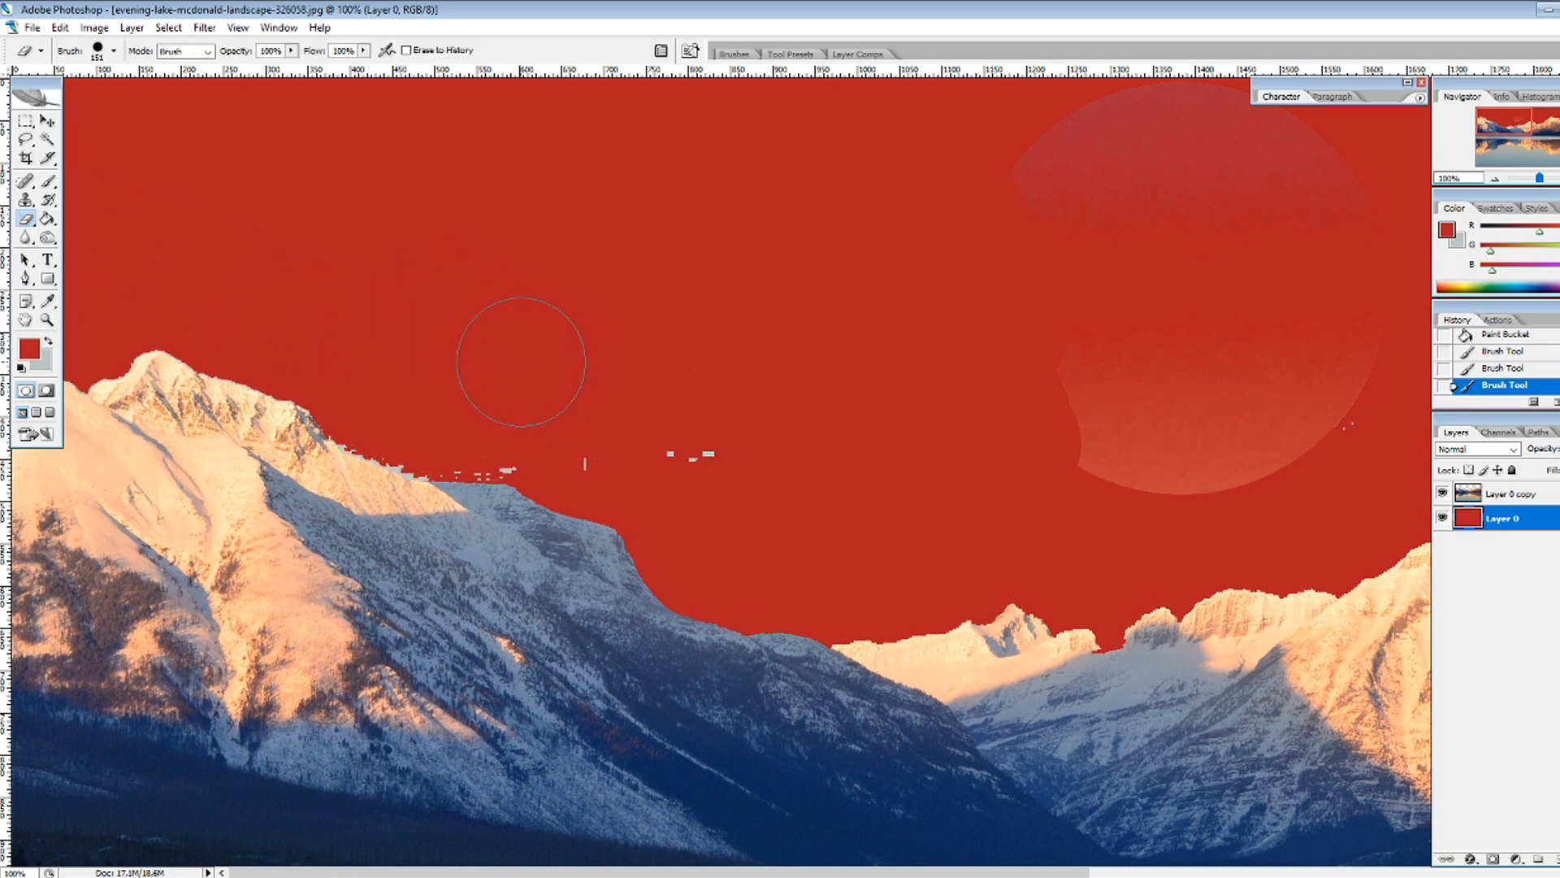
pyautogui.rightClick(520, 361)
pyautogui.moveTo(521, 364); pyautogui.dragTo(481, 364)
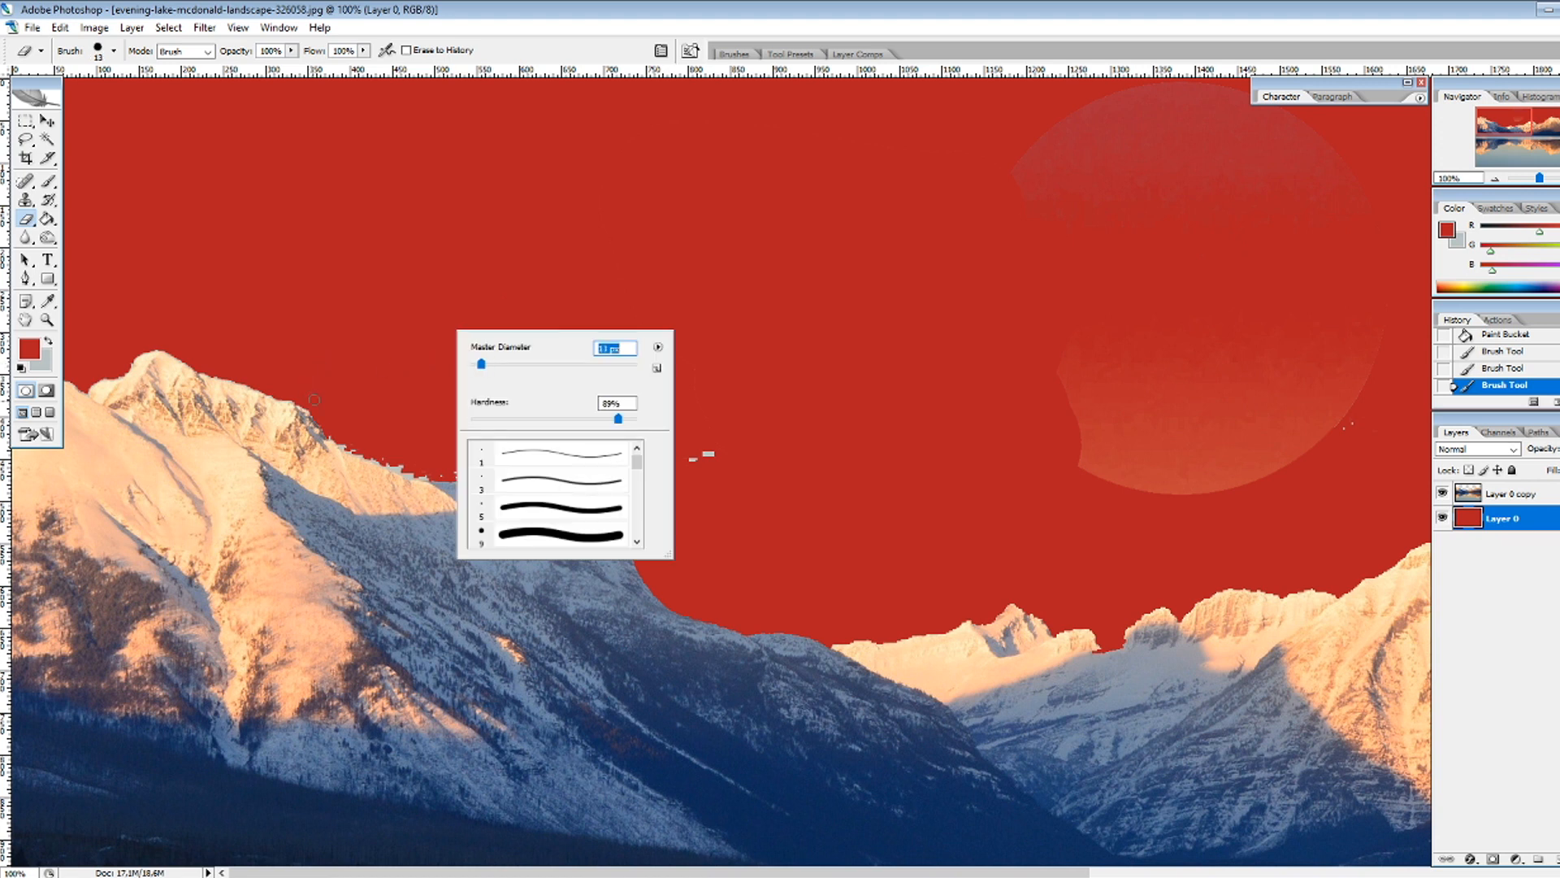
pyautogui.click(332, 434)
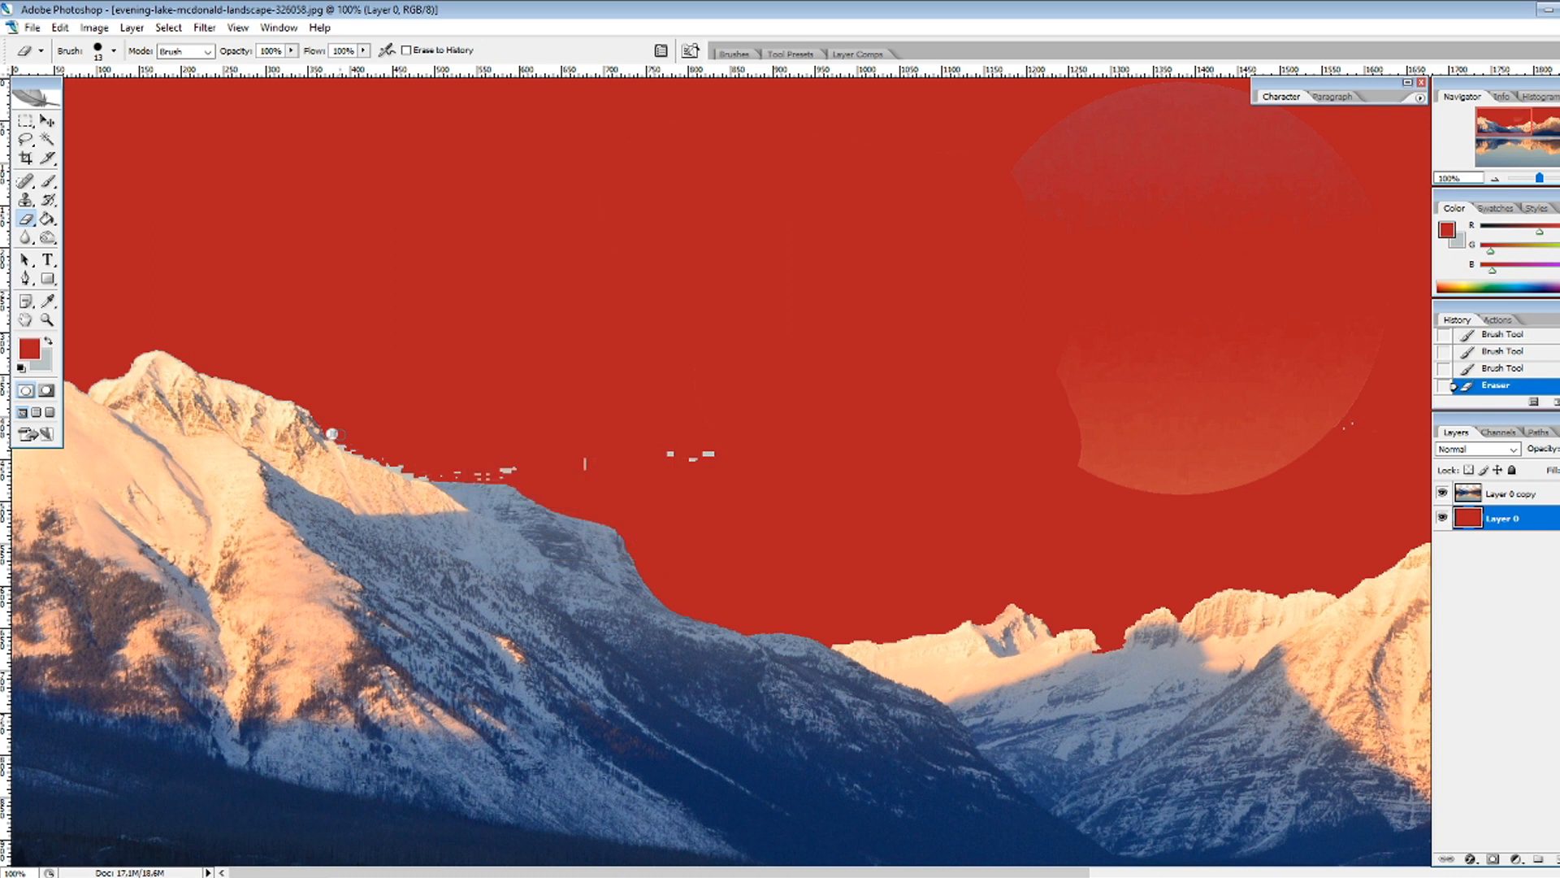
pyautogui.hotkey('ctrl', 'z')
# Step: Erase the leftover gray sky pixels along the snowy ridge of the left mountain on Layer 0 copy
pyautogui.click(1510, 494)
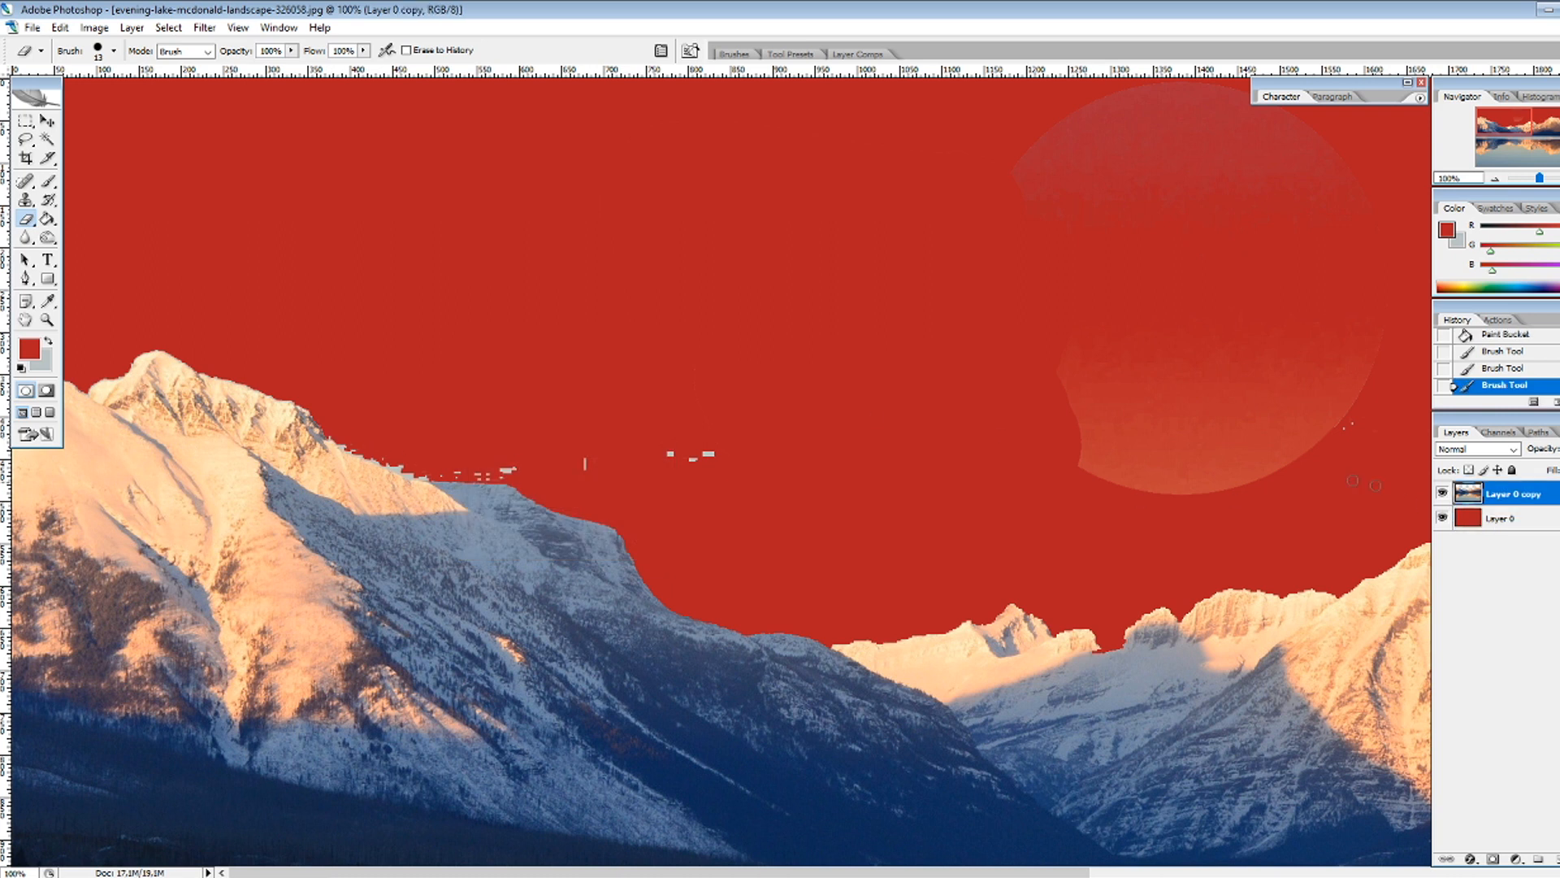
pyautogui.press('z')
pyautogui.click(332, 434)
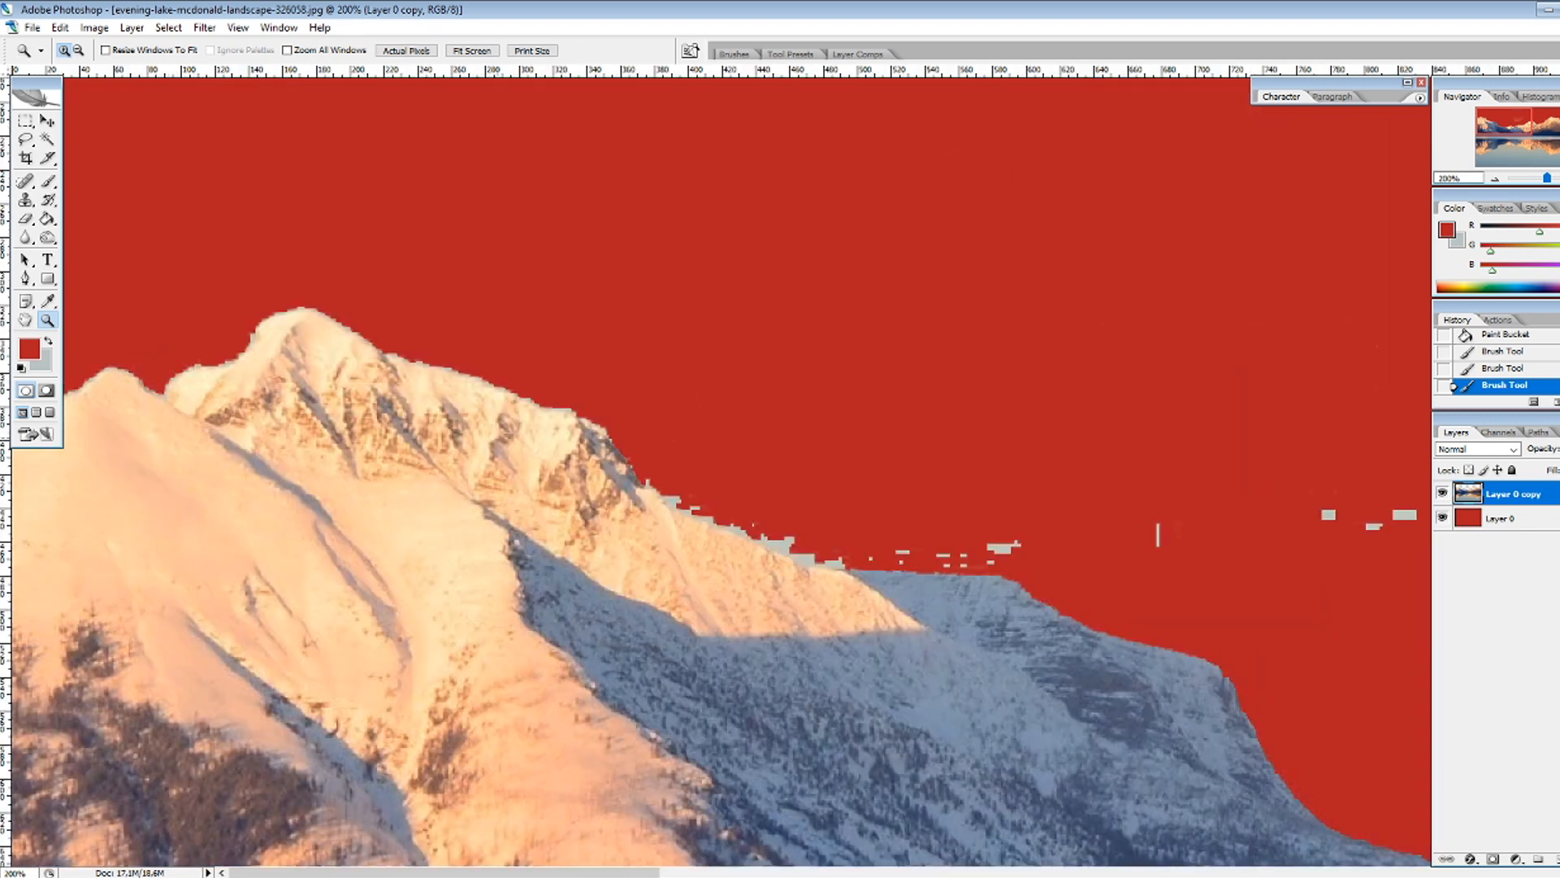
pyautogui.click(25, 219)
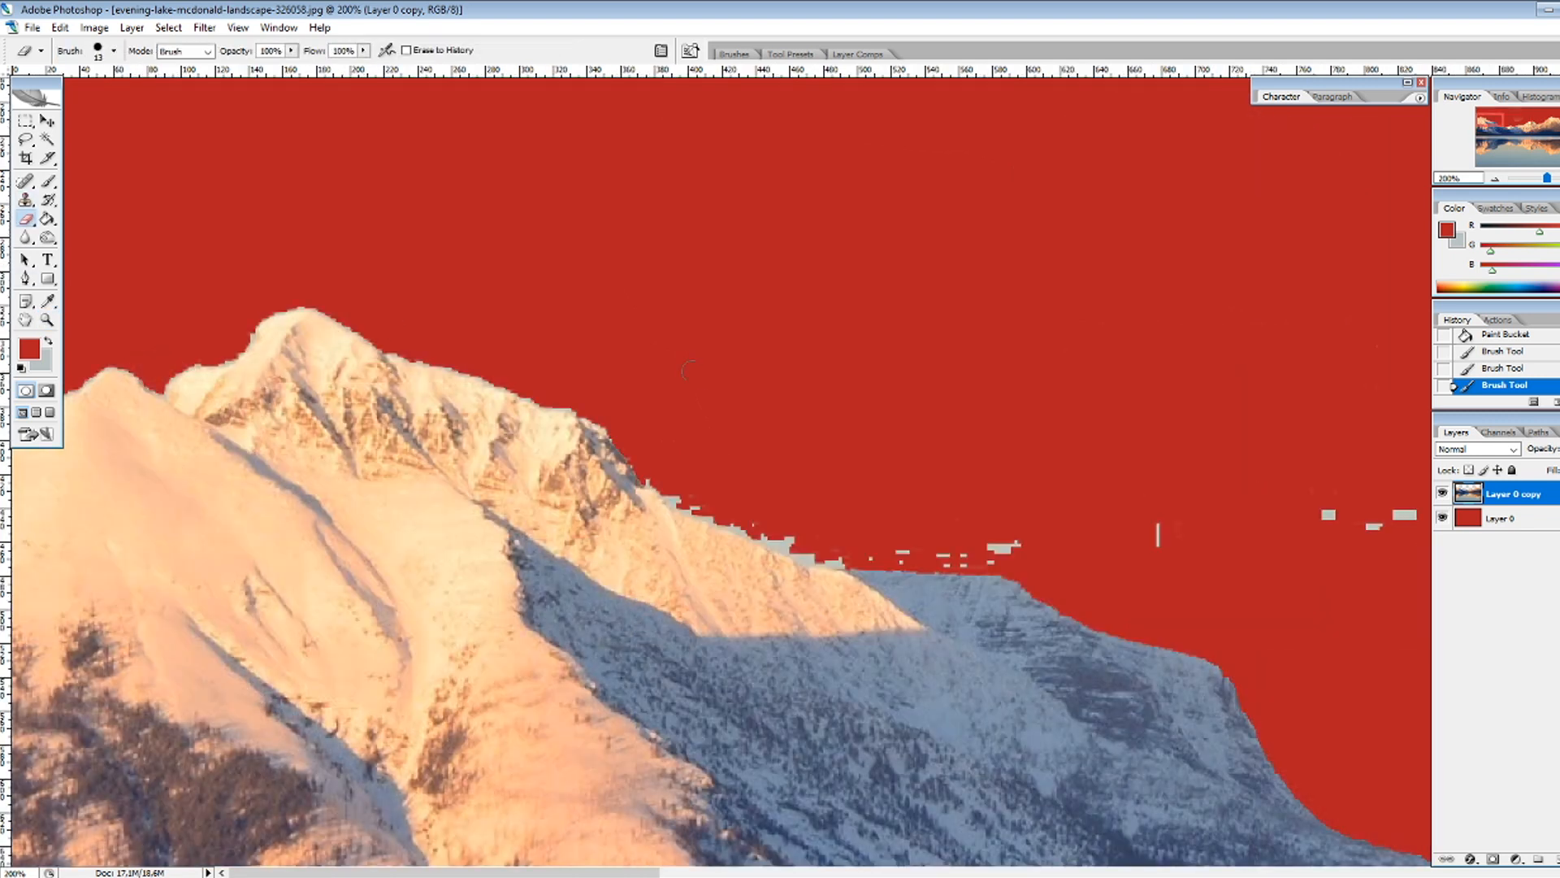
pyautogui.moveTo(671, 485)
pyautogui.mouseDown()
pyautogui.moveTo(833, 556)
pyautogui.moveTo(1015, 557)
pyautogui.moveTo(979, 547)
pyautogui.mouseUp()
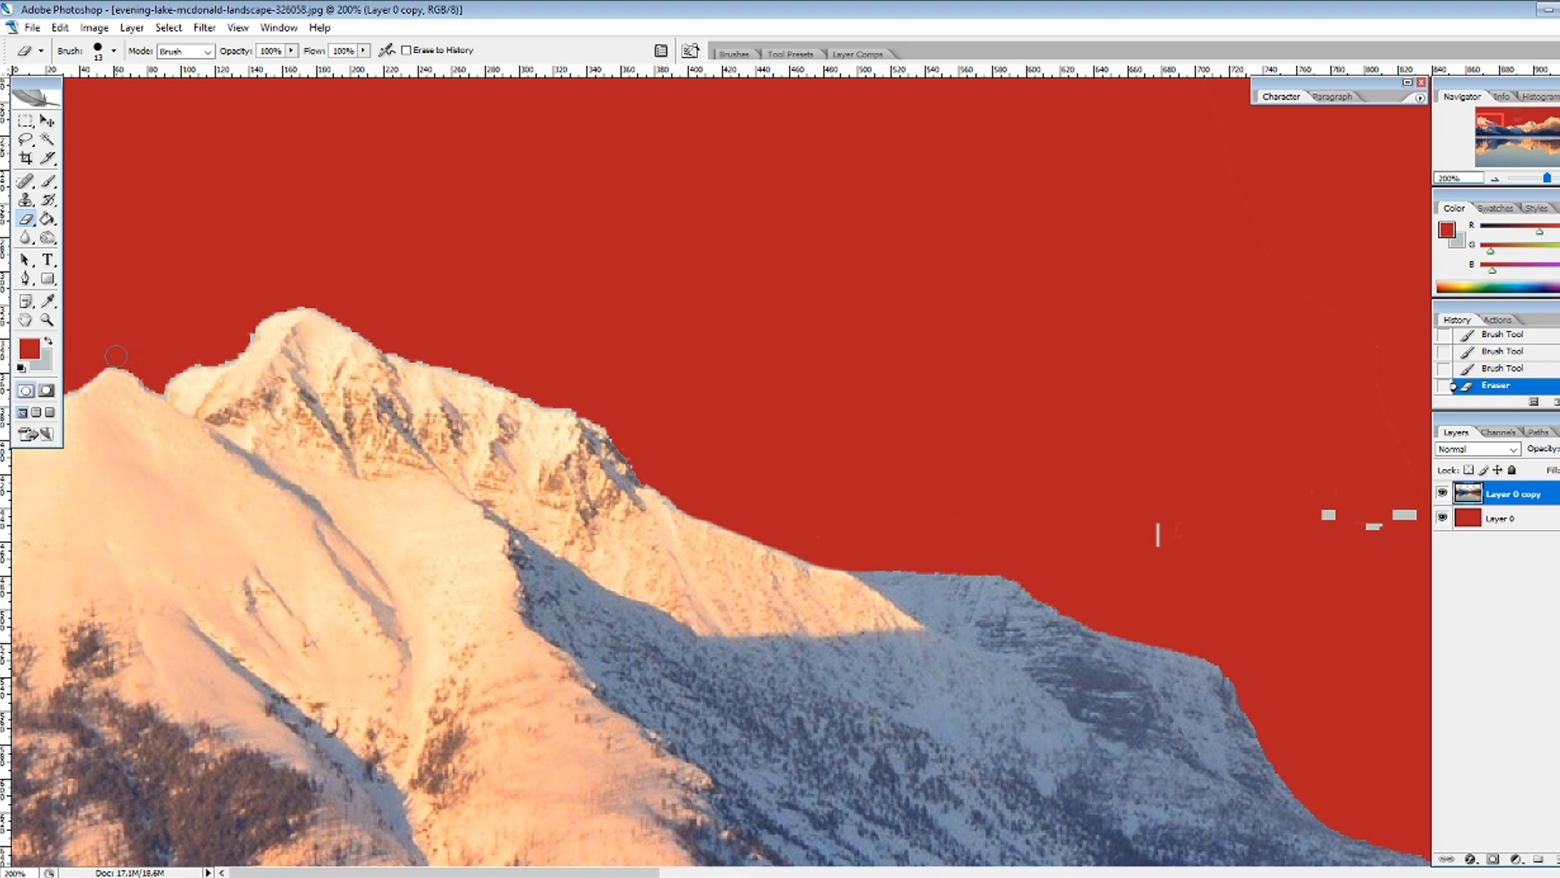
# Step: Clean the jagged outline around the left mountain's peaks with short Eraser strokes
pyautogui.moveTo(137, 363); pyautogui.dragTo(151, 380)
pyautogui.click(169, 373)
pyautogui.moveTo(302, 297)
pyautogui.mouseDown()
pyautogui.moveTo(553, 396)
pyautogui.moveTo(487, 386)
pyautogui.moveTo(398, 343)
pyautogui.moveTo(572, 398)
pyautogui.mouseUp()
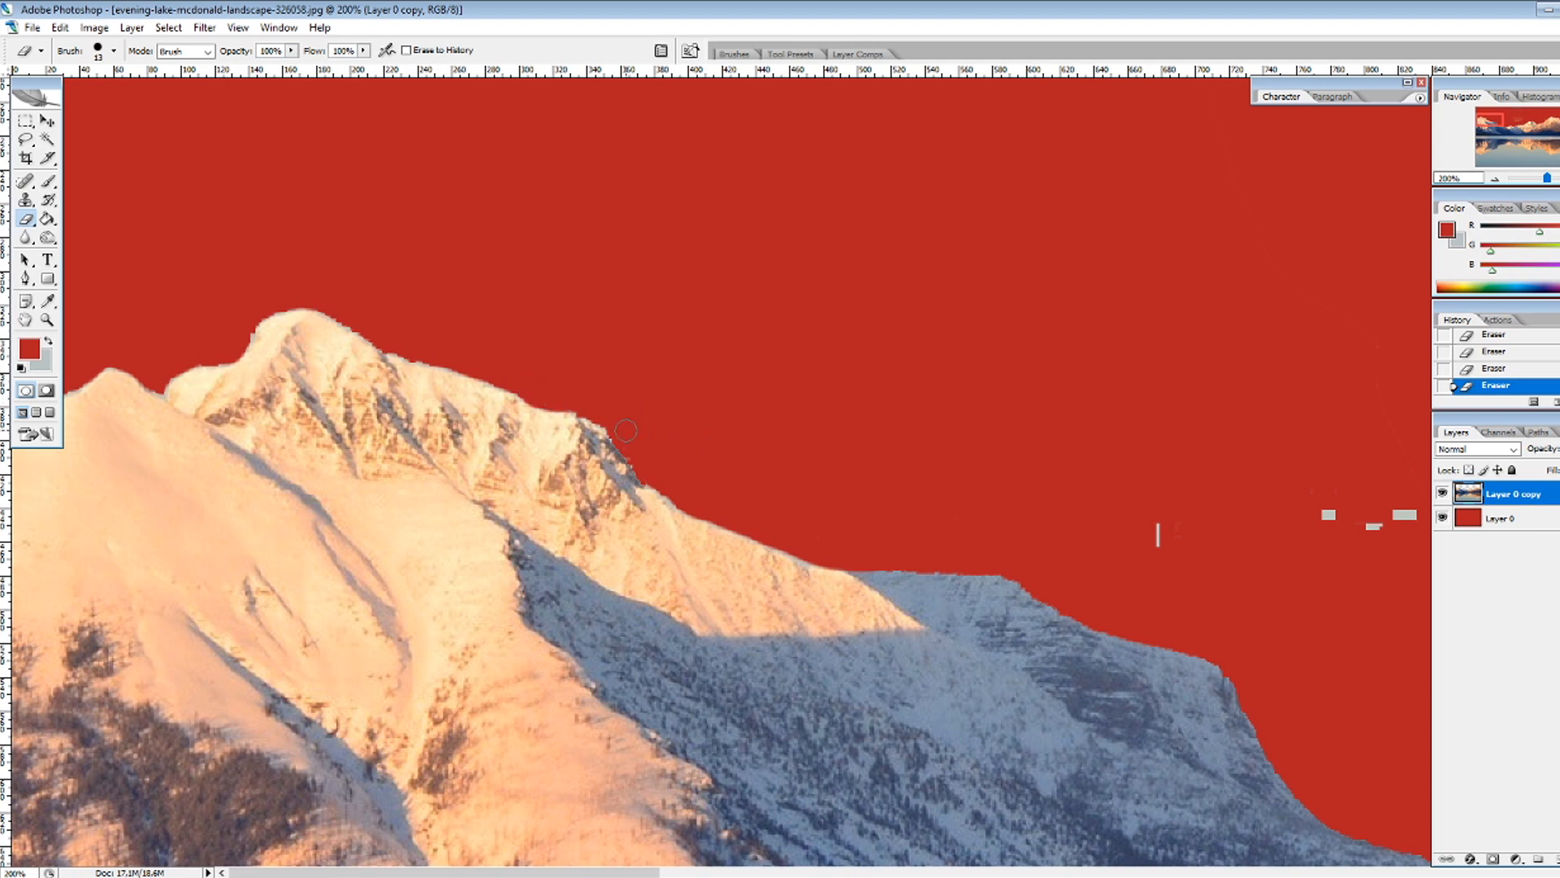
pyautogui.moveTo(631, 443); pyautogui.dragTo(646, 468)
# Step: Enlarge the Eraser to 75 px and remove the stray sky specks above the shadowed slope
pyautogui.moveTo(929, 569); pyautogui.dragTo(558, 384)
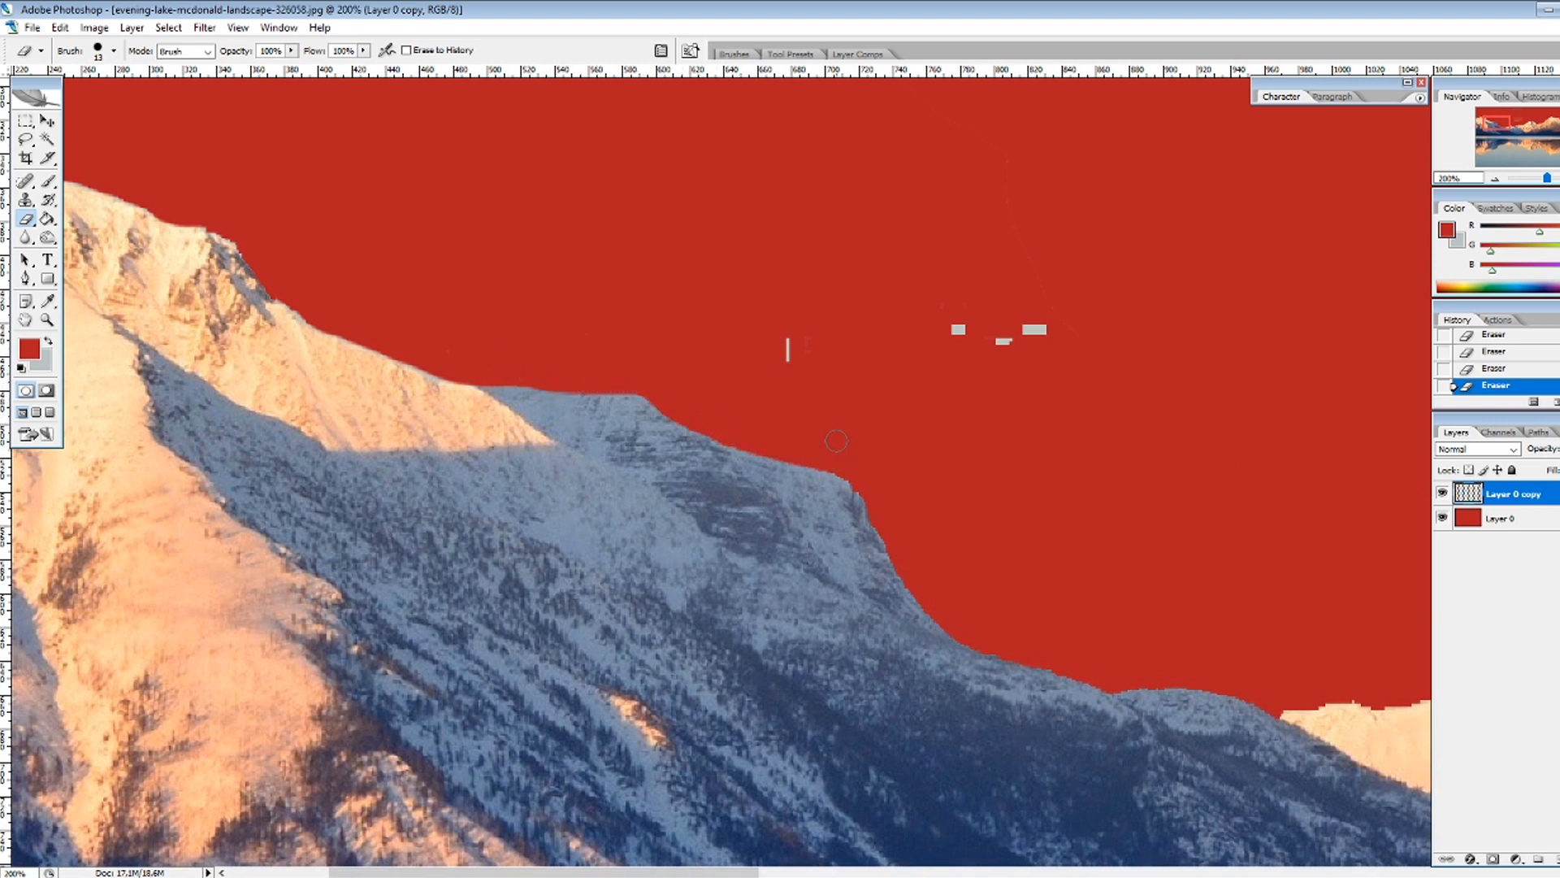
pyautogui.click(790, 349)
pyautogui.rightClick(800, 349)
pyautogui.moveTo(832, 382); pyautogui.dragTo(884, 382)
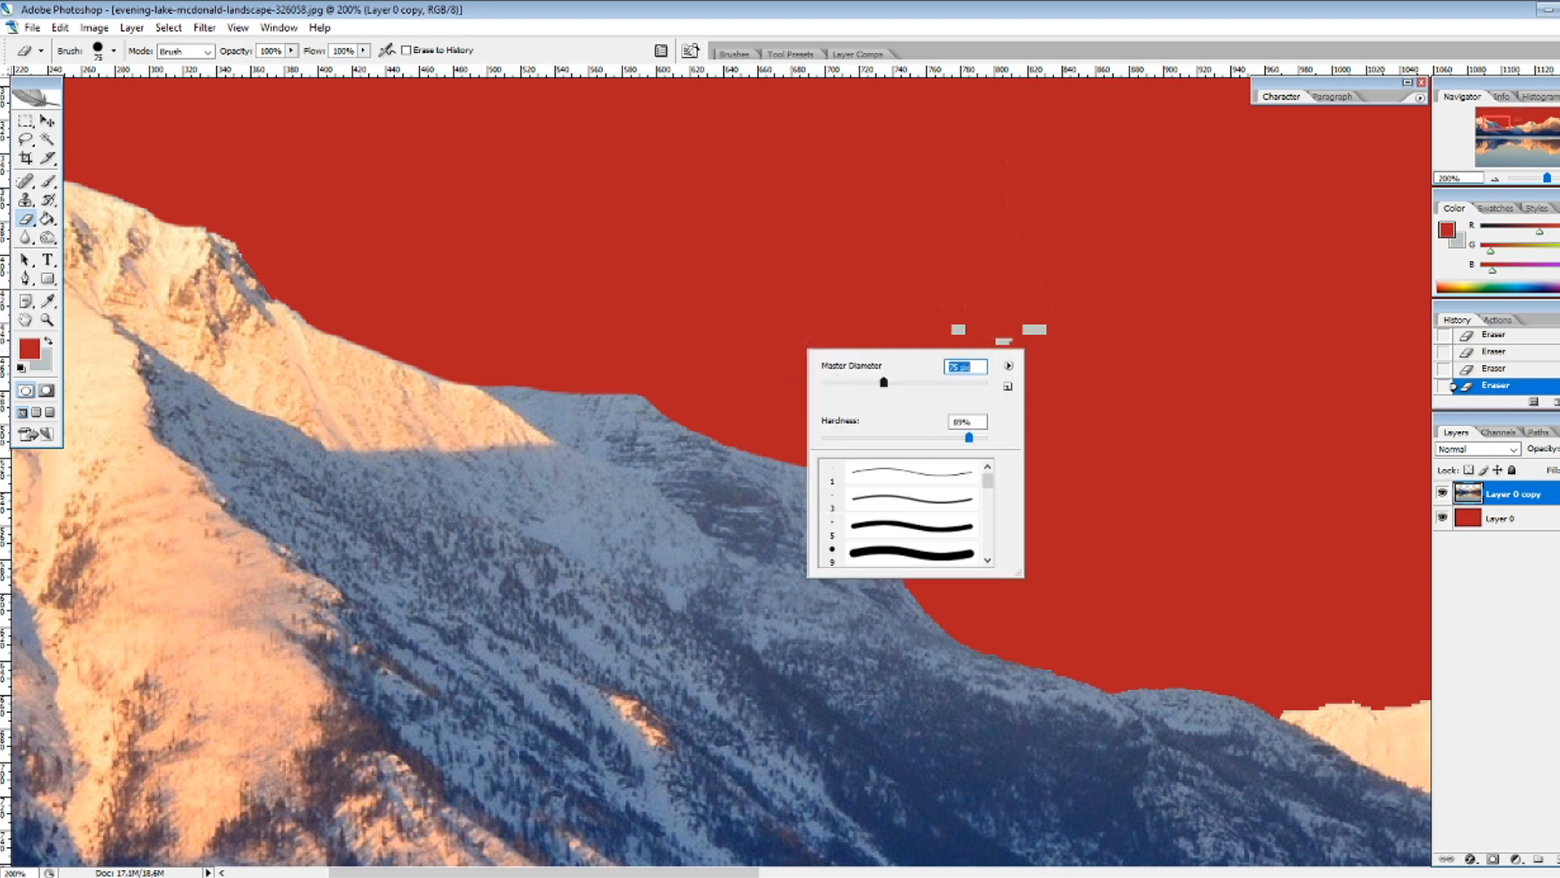
pyautogui.moveTo(903, 314); pyautogui.dragTo(1096, 332)
# Step: Raise the Eraser's hardness to its maximum and clean the sky edge along the shadowed mountain slope
pyautogui.moveTo(1090, 439); pyautogui.dragTo(770, 378)
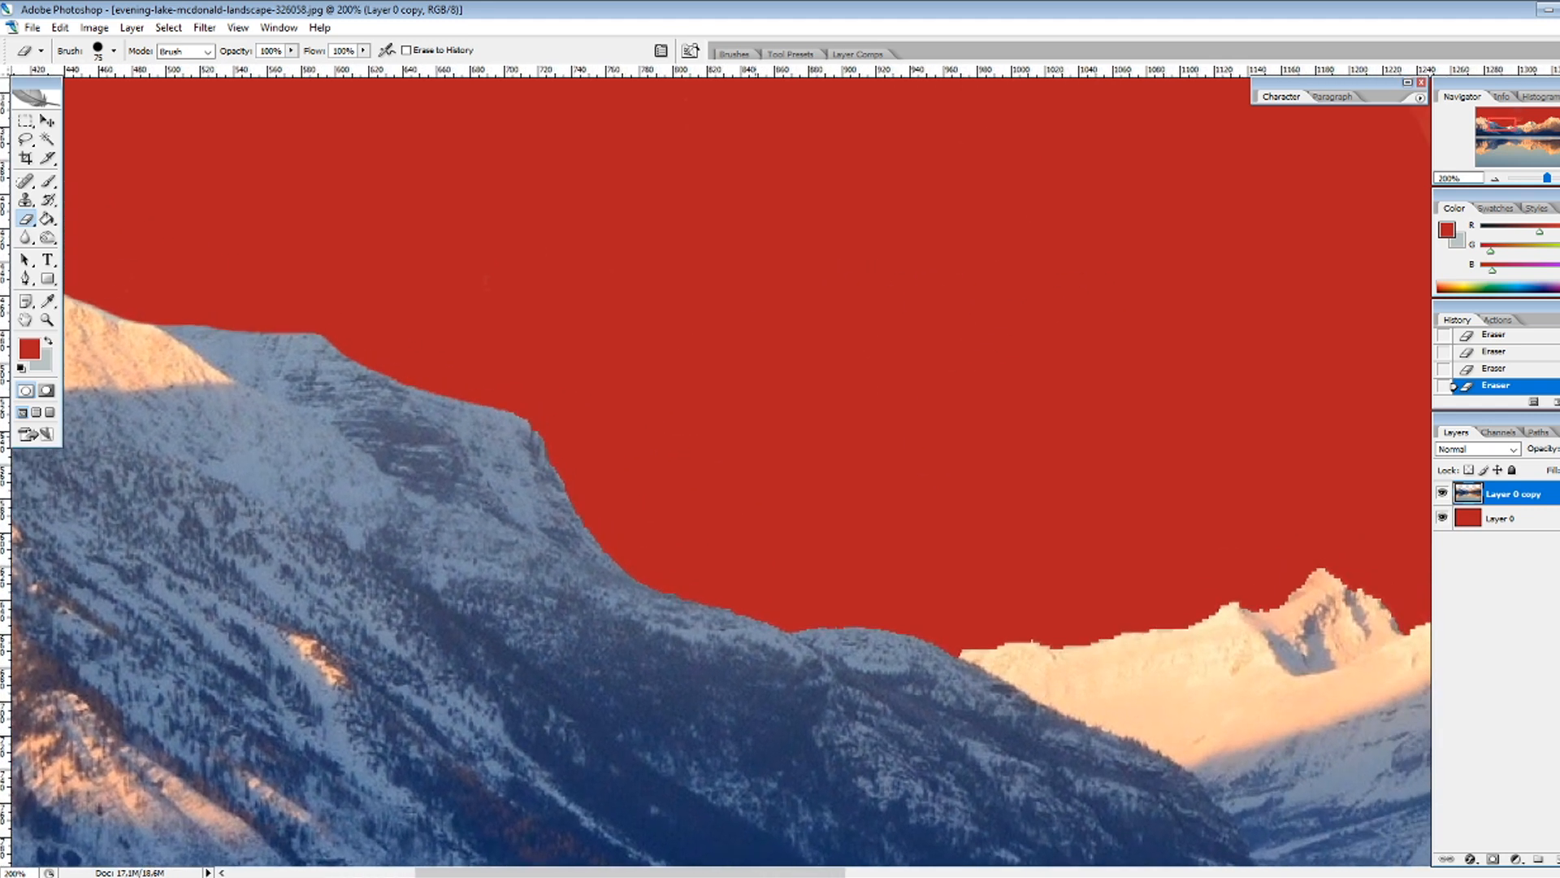
pyautogui.moveTo(26, 218); pyautogui.dragTo(82, 218)
pyautogui.rightClick(652, 426)
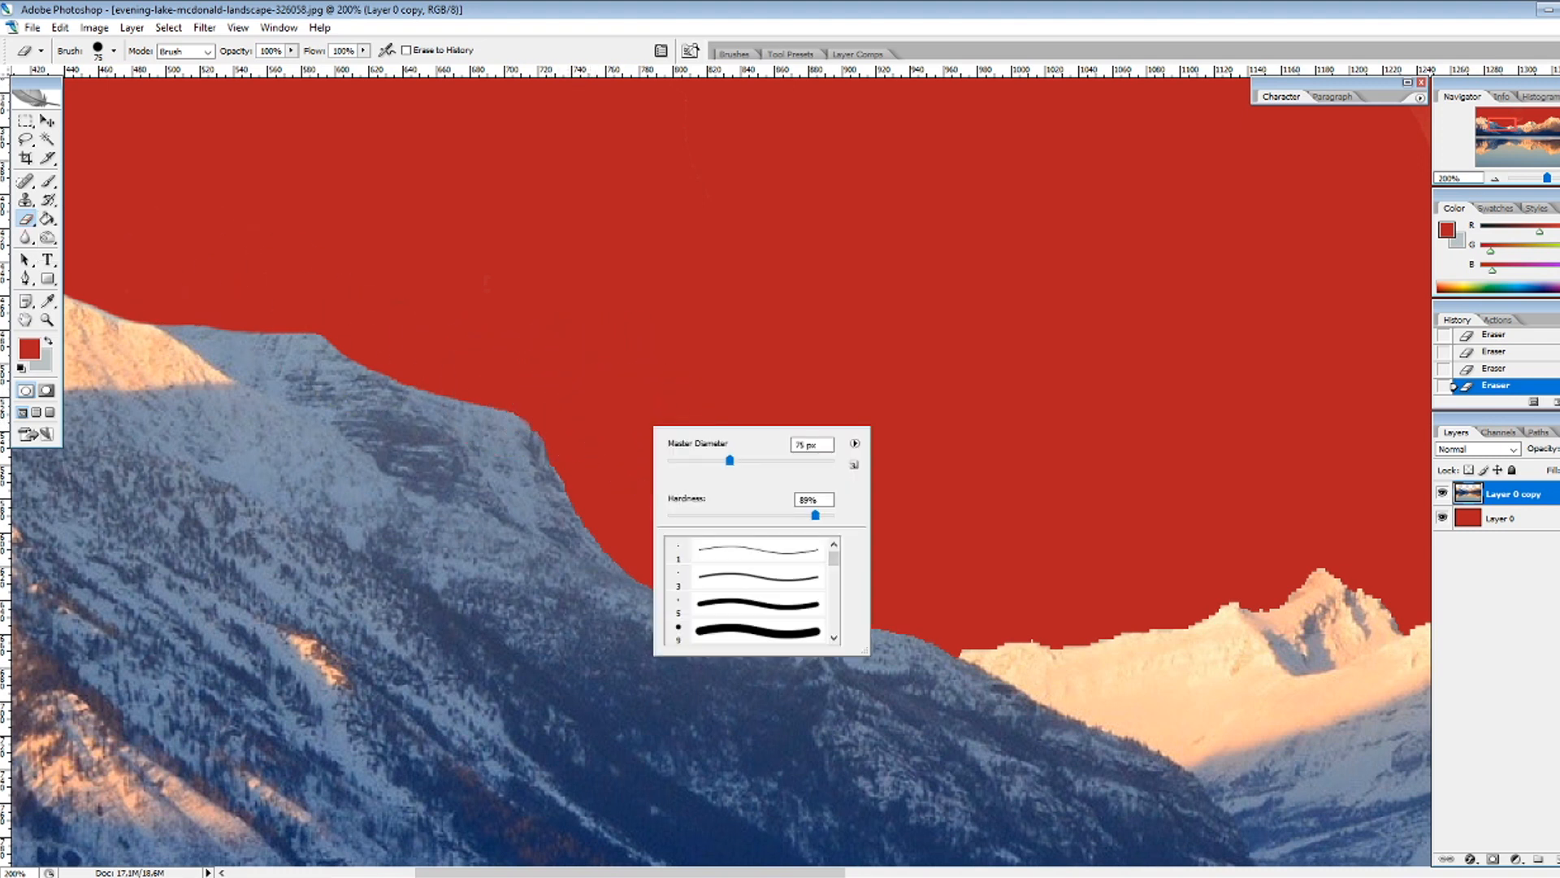
pyautogui.moveTo(815, 515); pyautogui.dragTo(834, 515)
pyautogui.click(663, 325)
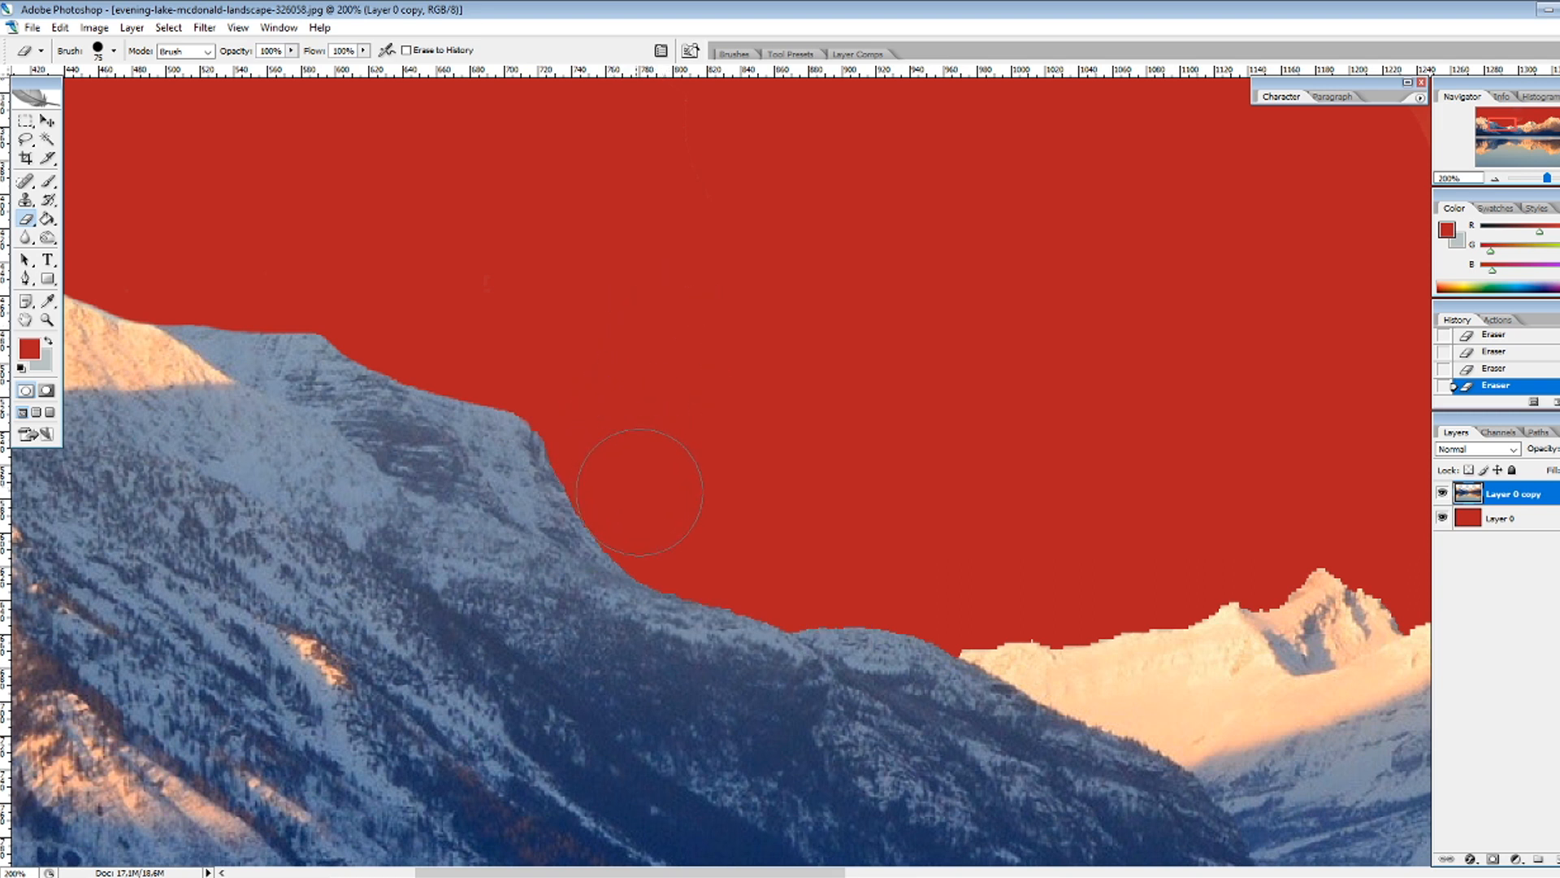
pyautogui.moveTo(640, 492); pyautogui.dragTo(528, 432)
pyautogui.moveTo(708, 454); pyautogui.dragTo(602, 338)
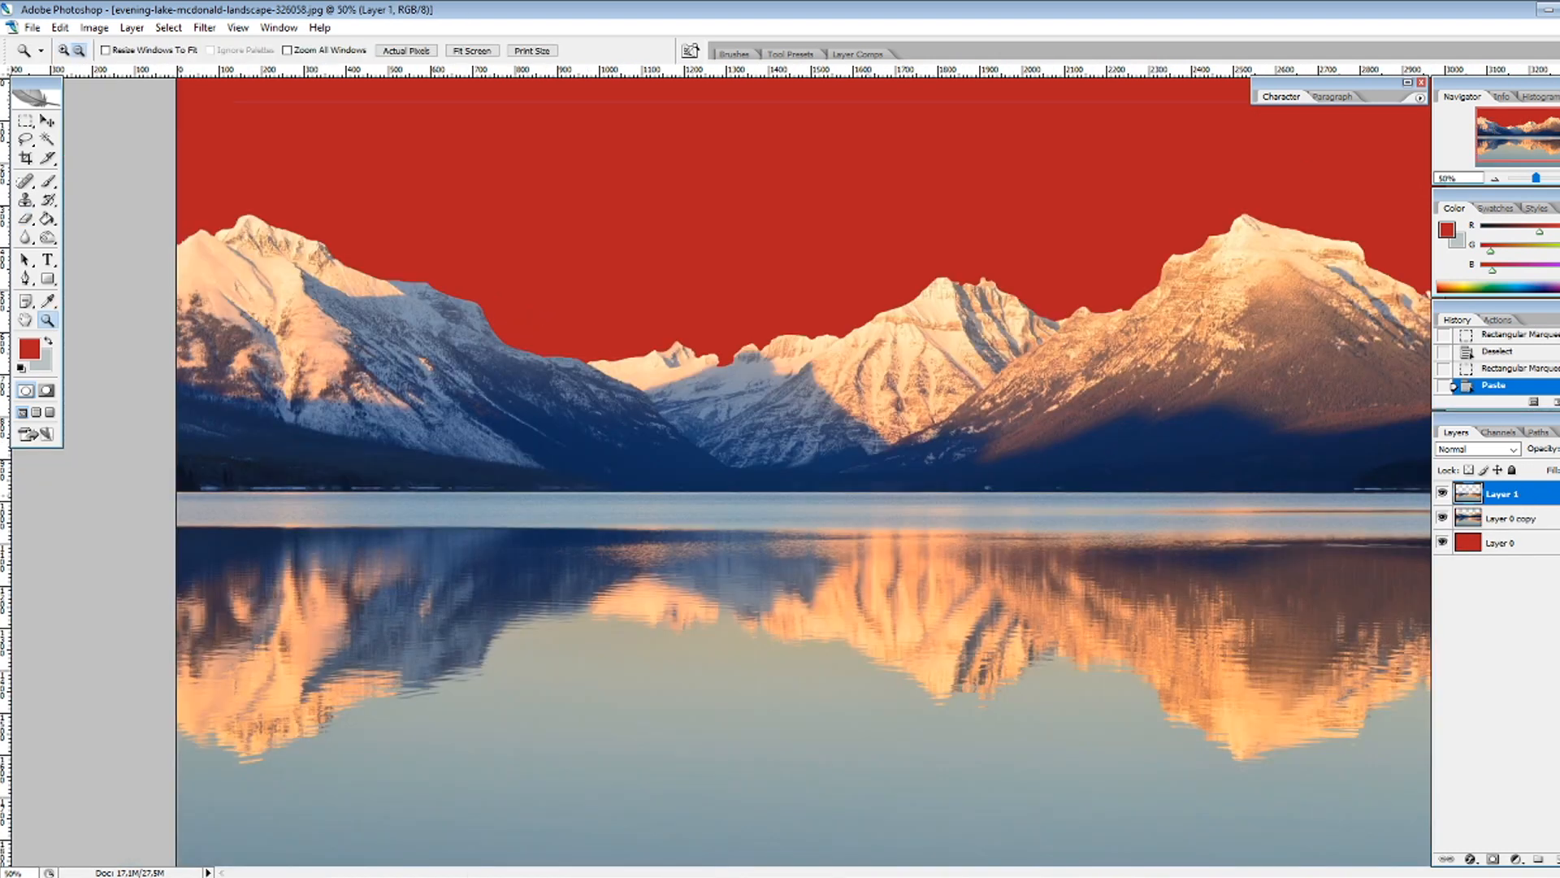
# Step: Delete Layer 1 and hide the red Layer 0 so only the cutout in Layer 0 copy is shown
pyautogui.hotkey('ctrl', '-')
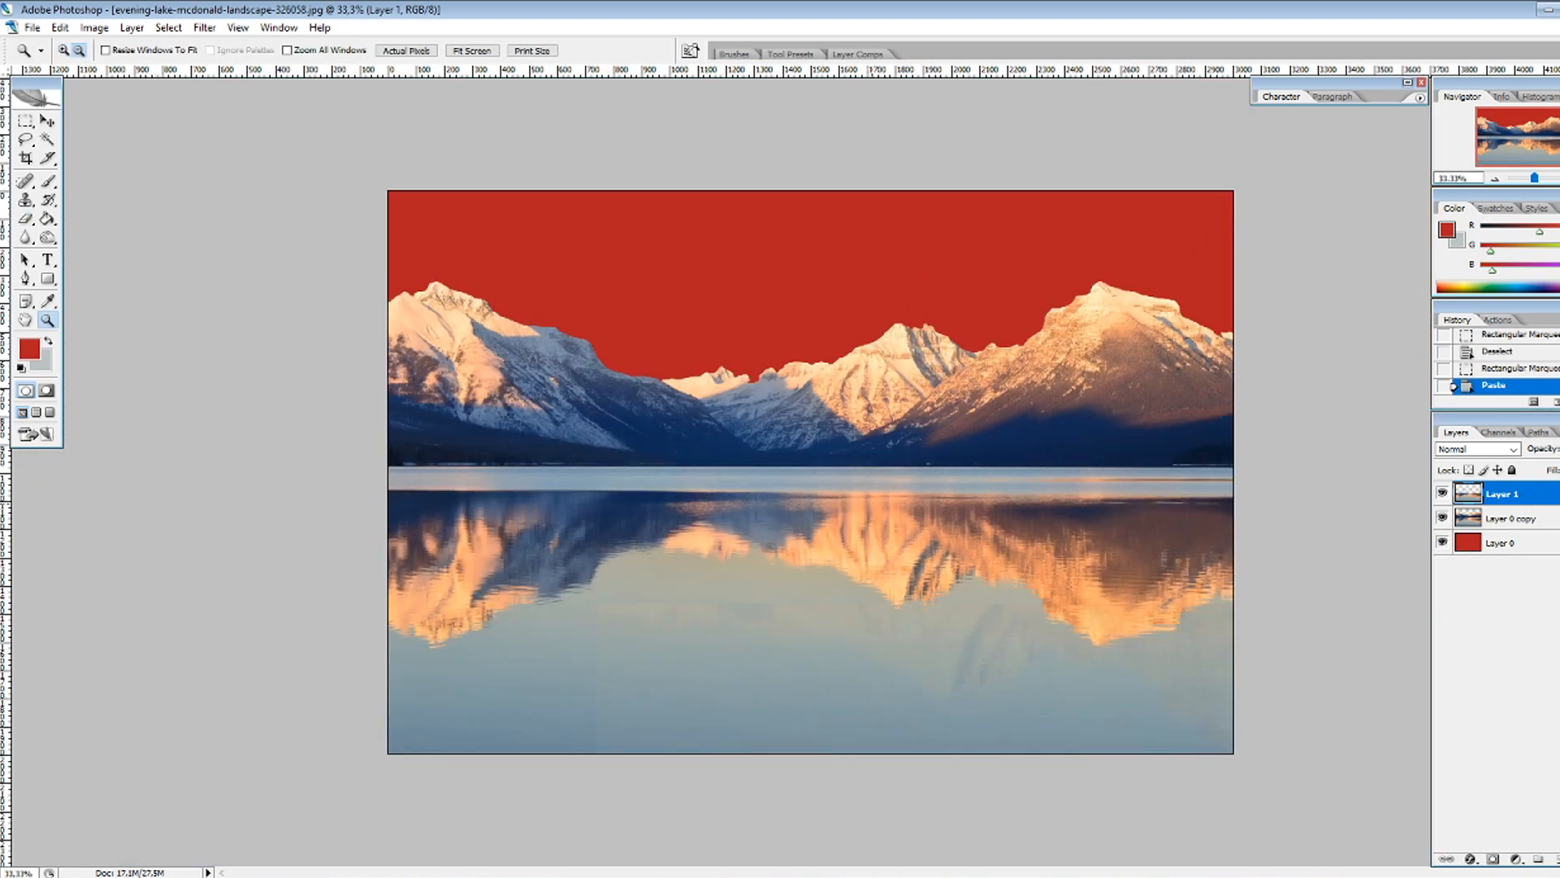
pyautogui.press('v')
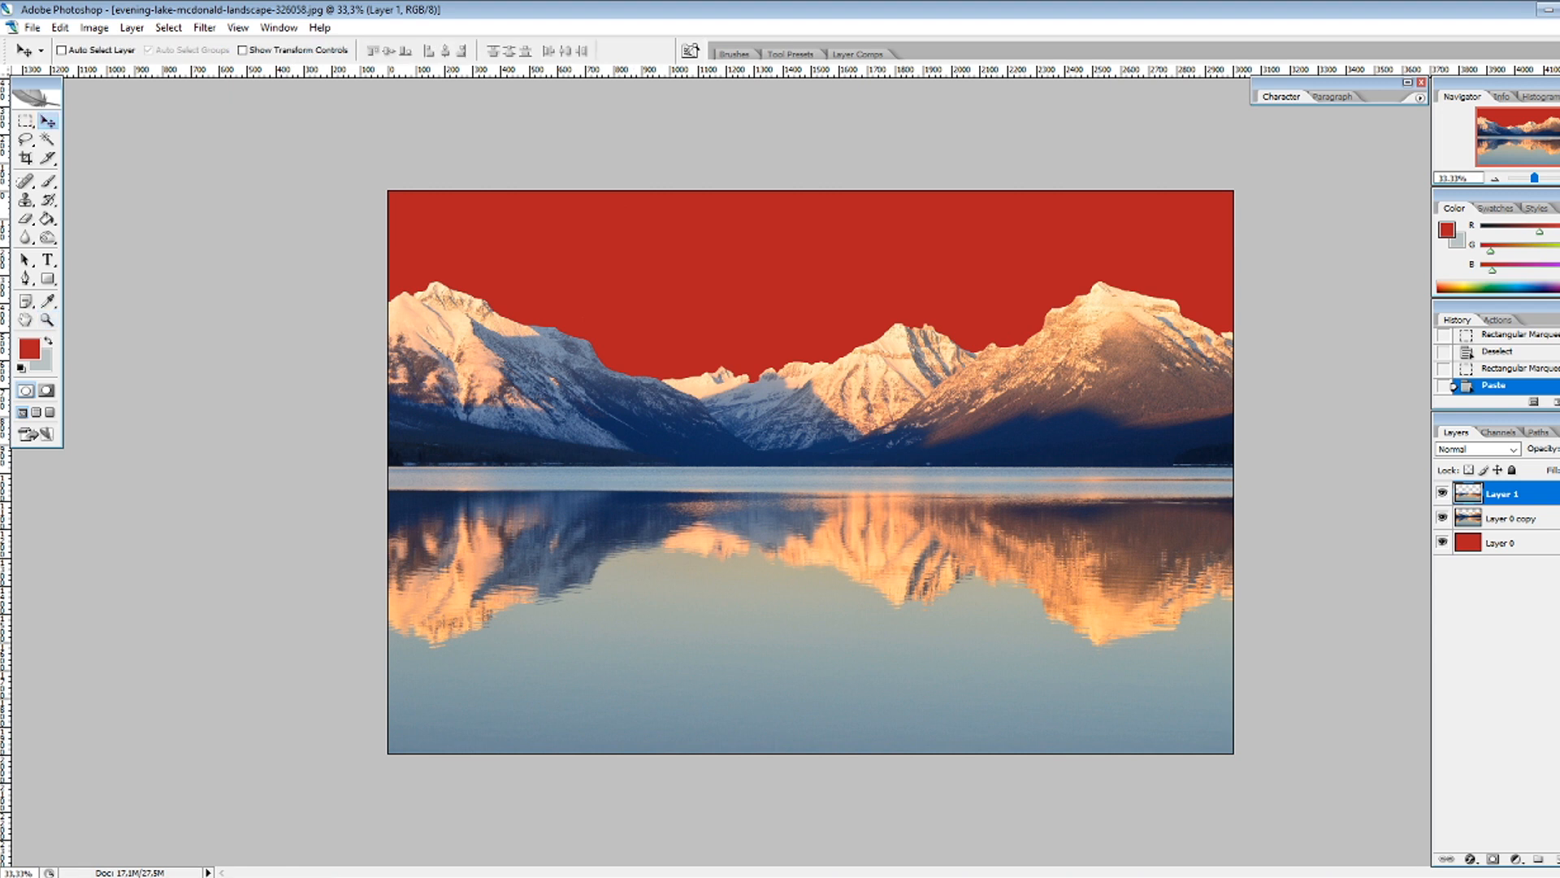
pyautogui.rightClick(1529, 492)
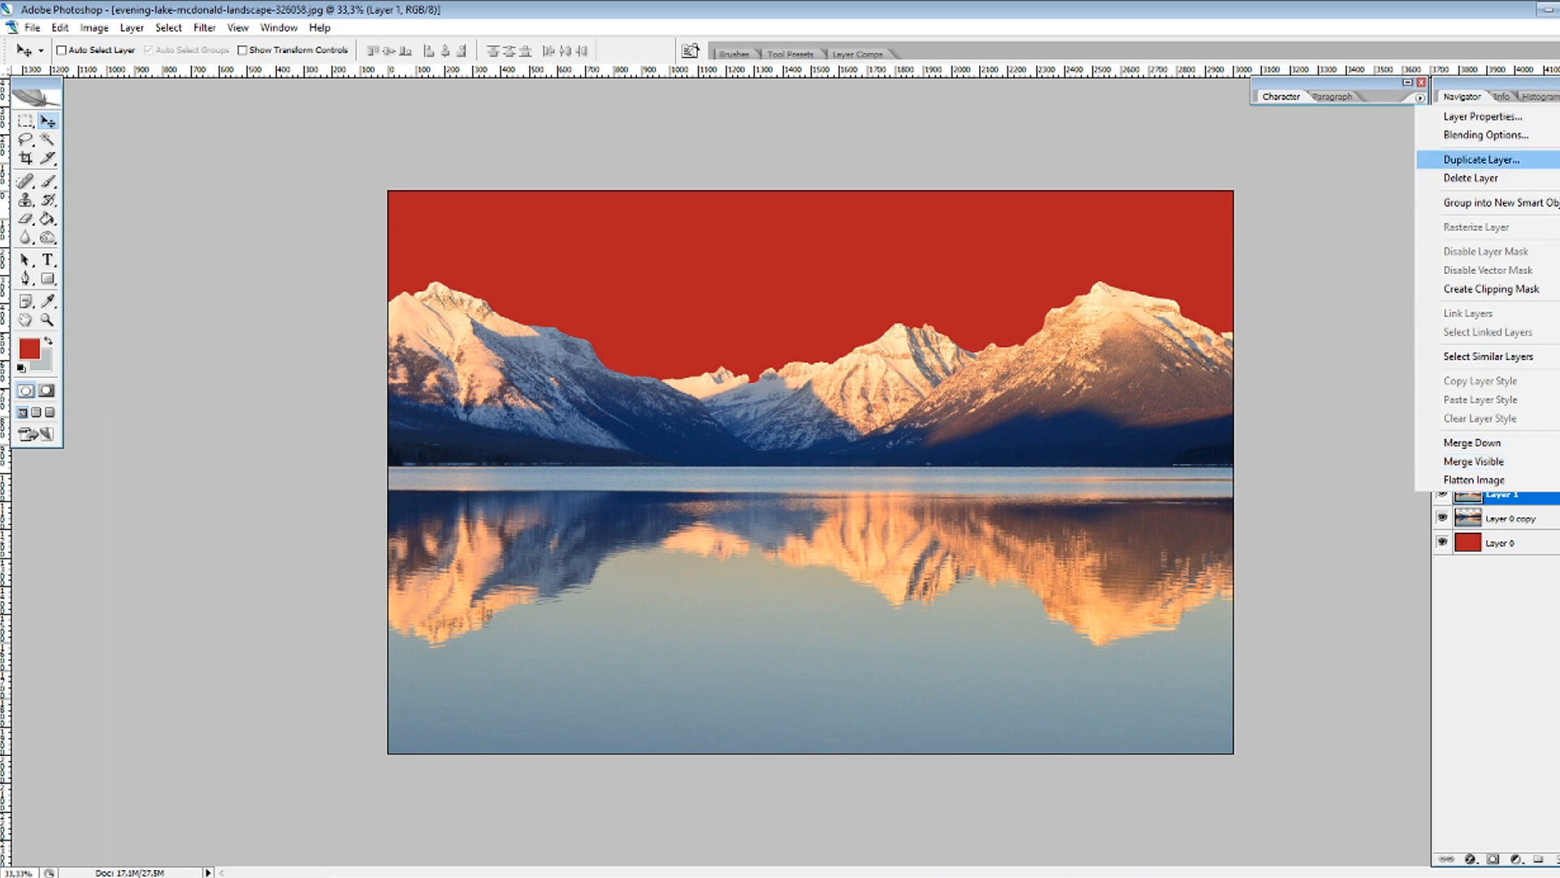
pyautogui.click(1471, 177)
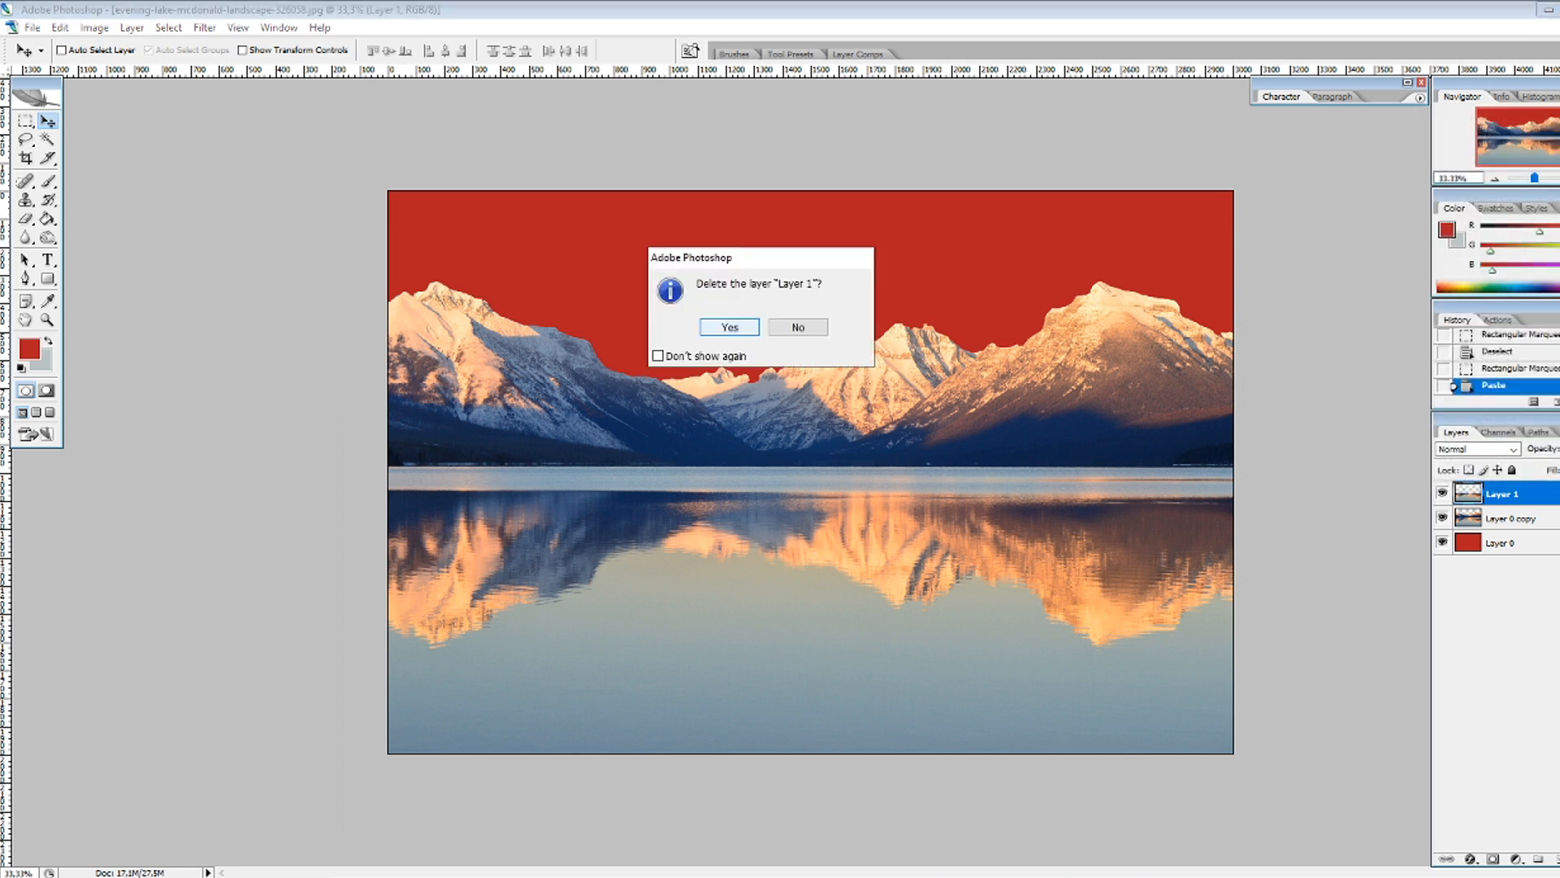
pyautogui.click(729, 328)
pyautogui.click(1501, 518)
pyautogui.click(1443, 517)
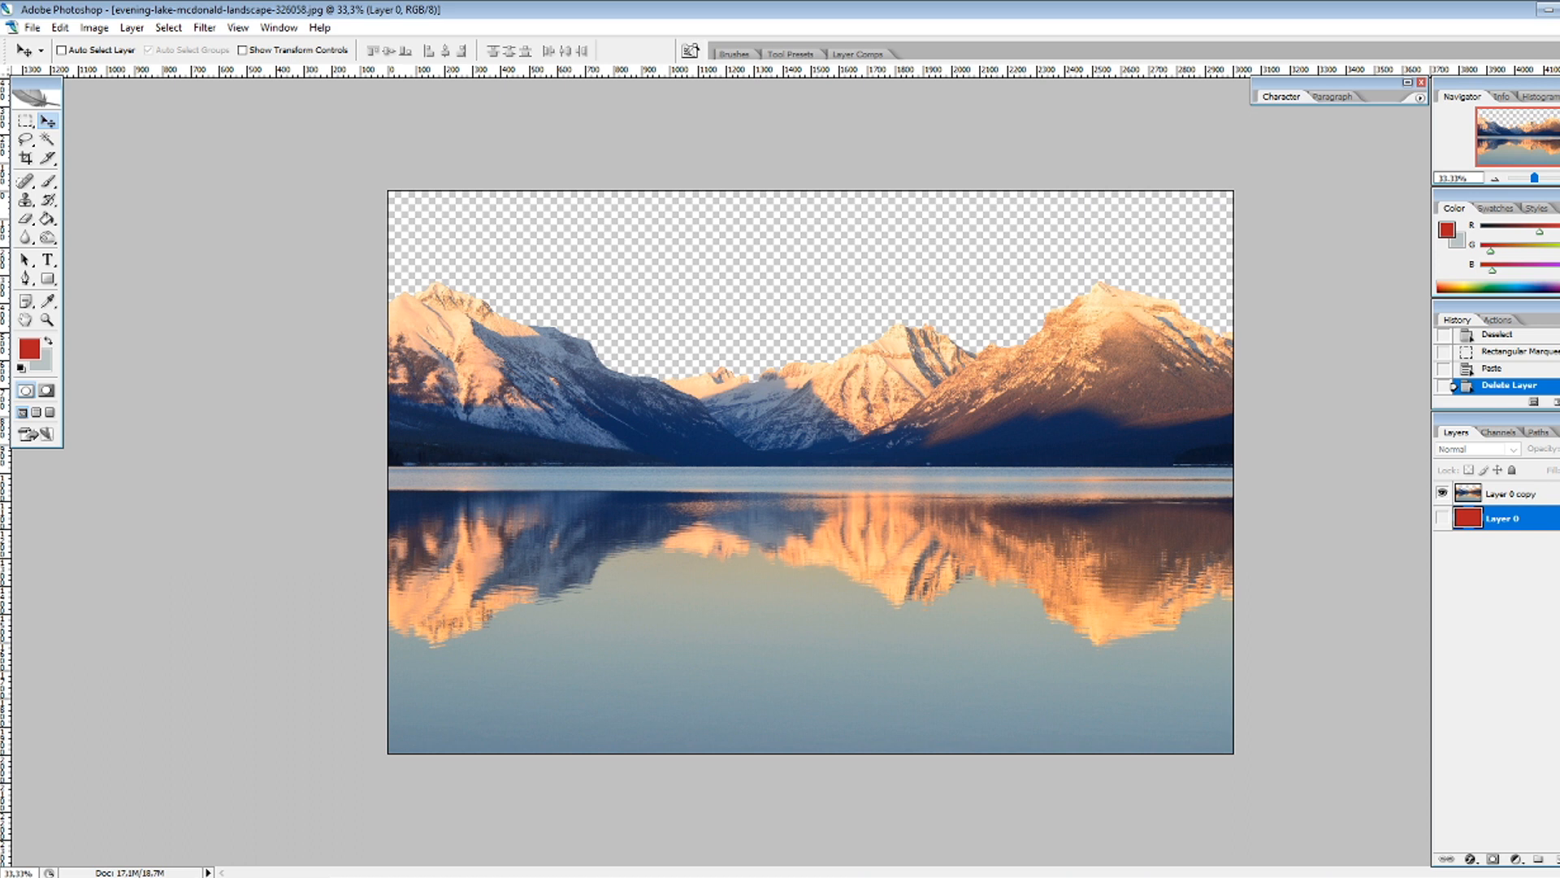
# Step: Show the documents in separate windows and copy the lake cutout, Layer 0 copy, into Capa - Livre.psd
pyautogui.click(1557, 28)
pyautogui.moveTo(916, 189); pyautogui.dragTo(1023, 152)
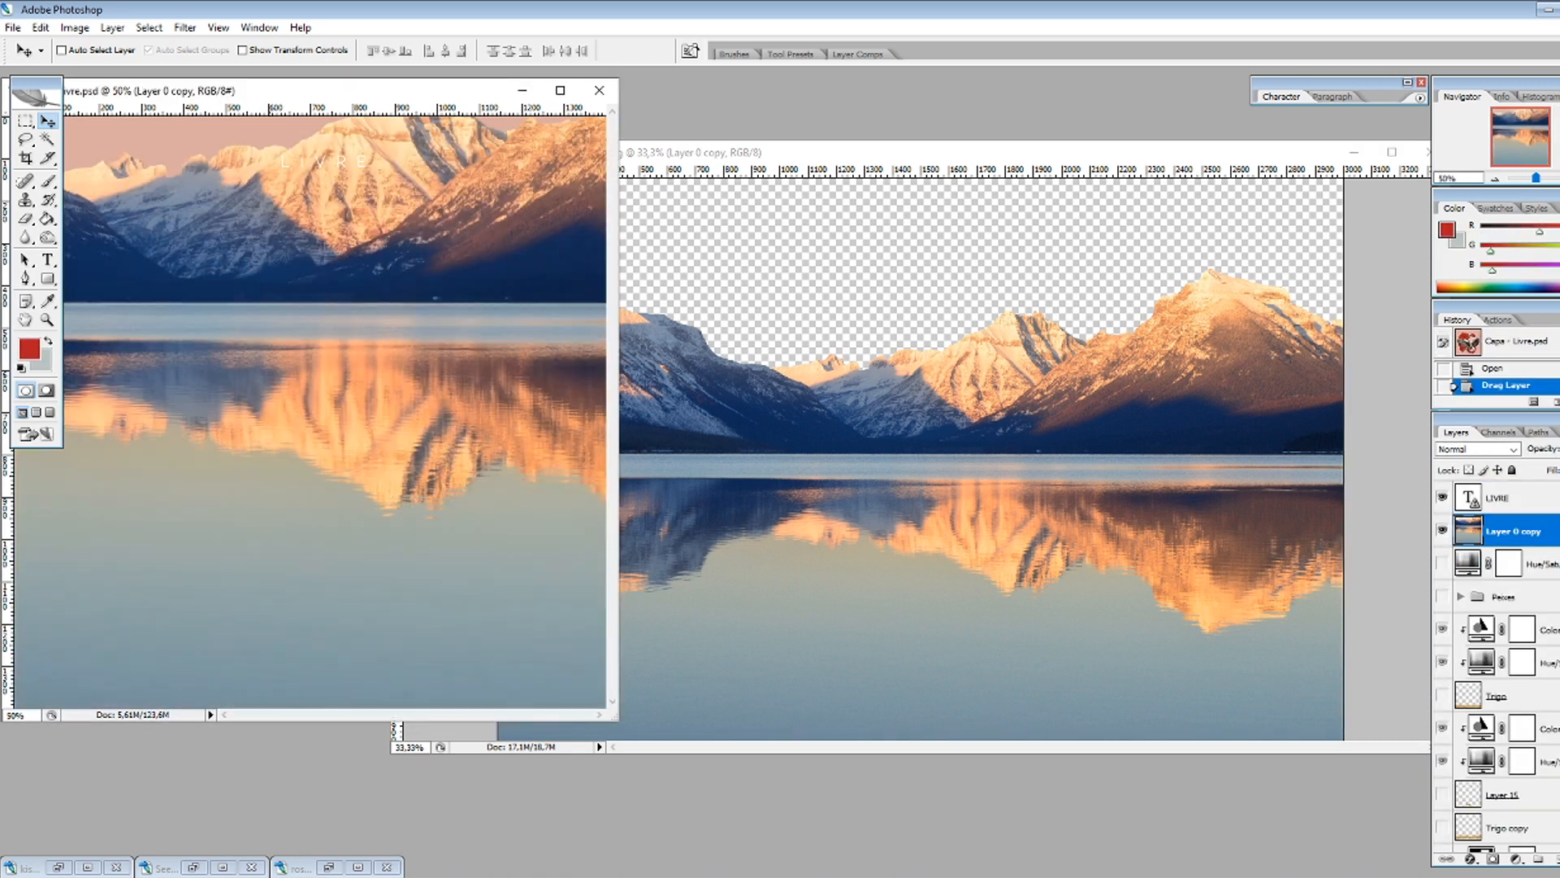
# Step: Scale the lake photo down proportionally with Free Transform and place it across the middle of the LIVRE cover
pyautogui.press('z')
pyautogui.keyDown('alt'); pyautogui.click(349, 390); pyautogui.keyUp('alt')
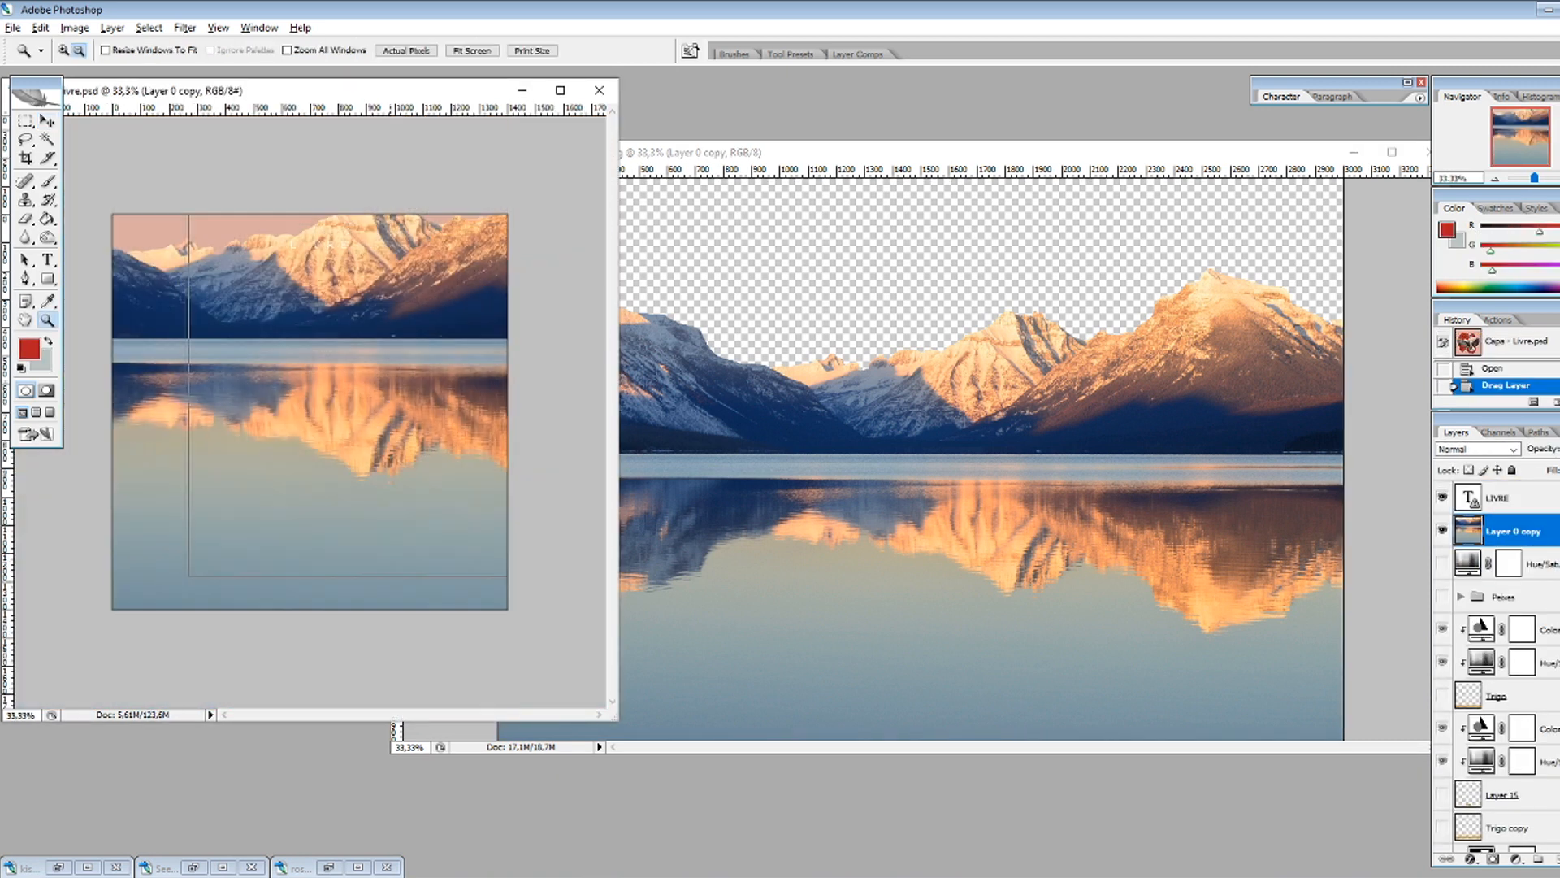
pyautogui.keyDown('alt'); pyautogui.click(349, 390); pyautogui.keyUp('alt')
pyautogui.keyDown('alt'); pyautogui.click(350, 390); pyautogui.keyUp('alt')
pyautogui.hotkey('ctrl', 't')
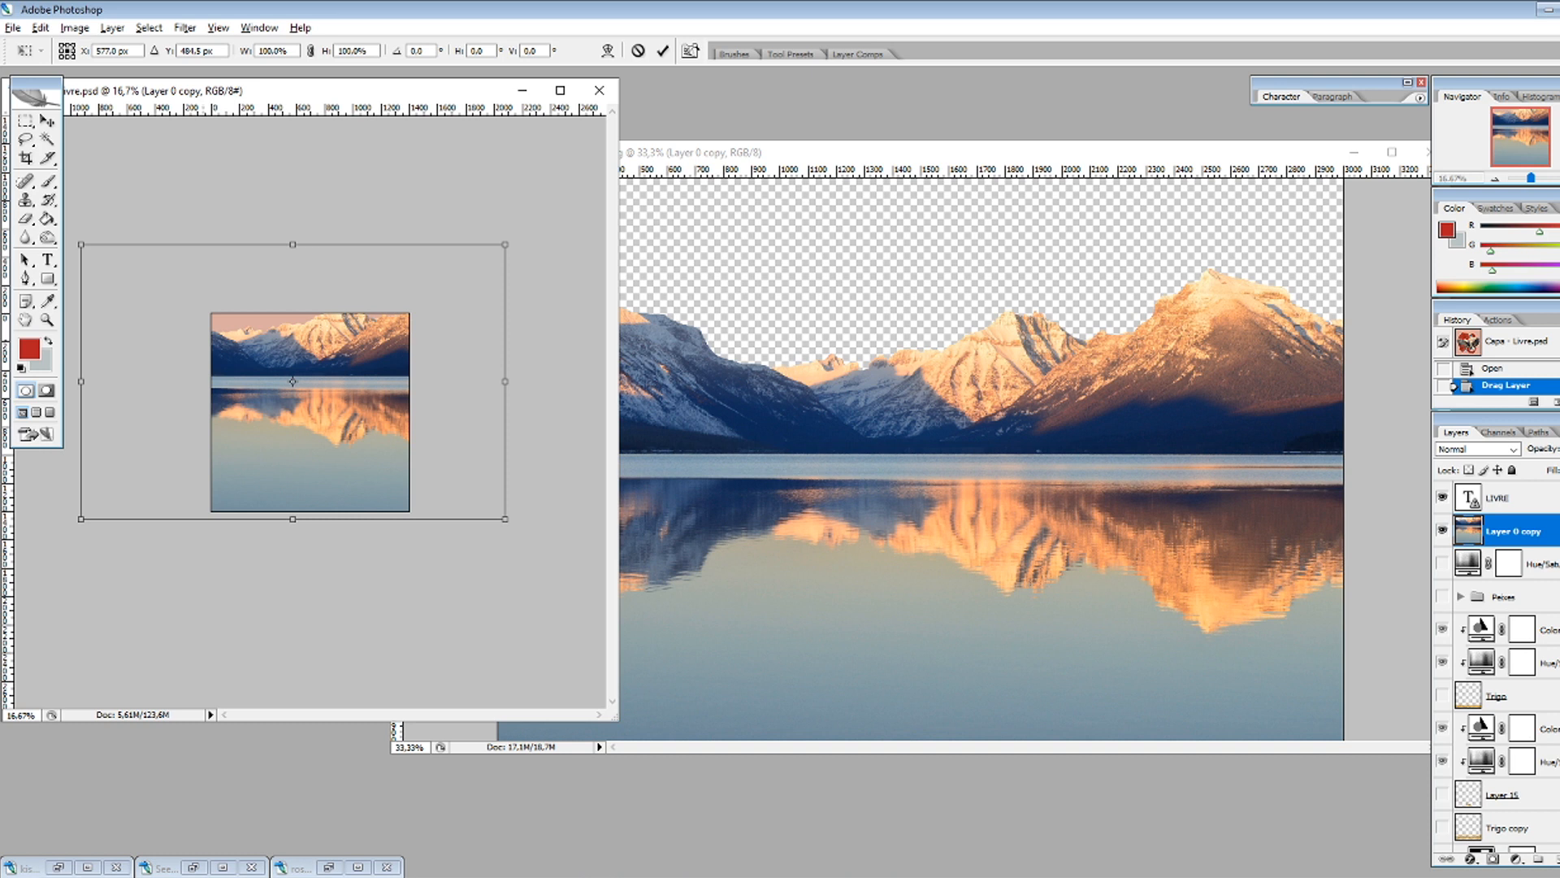
pyautogui.press('Escape')
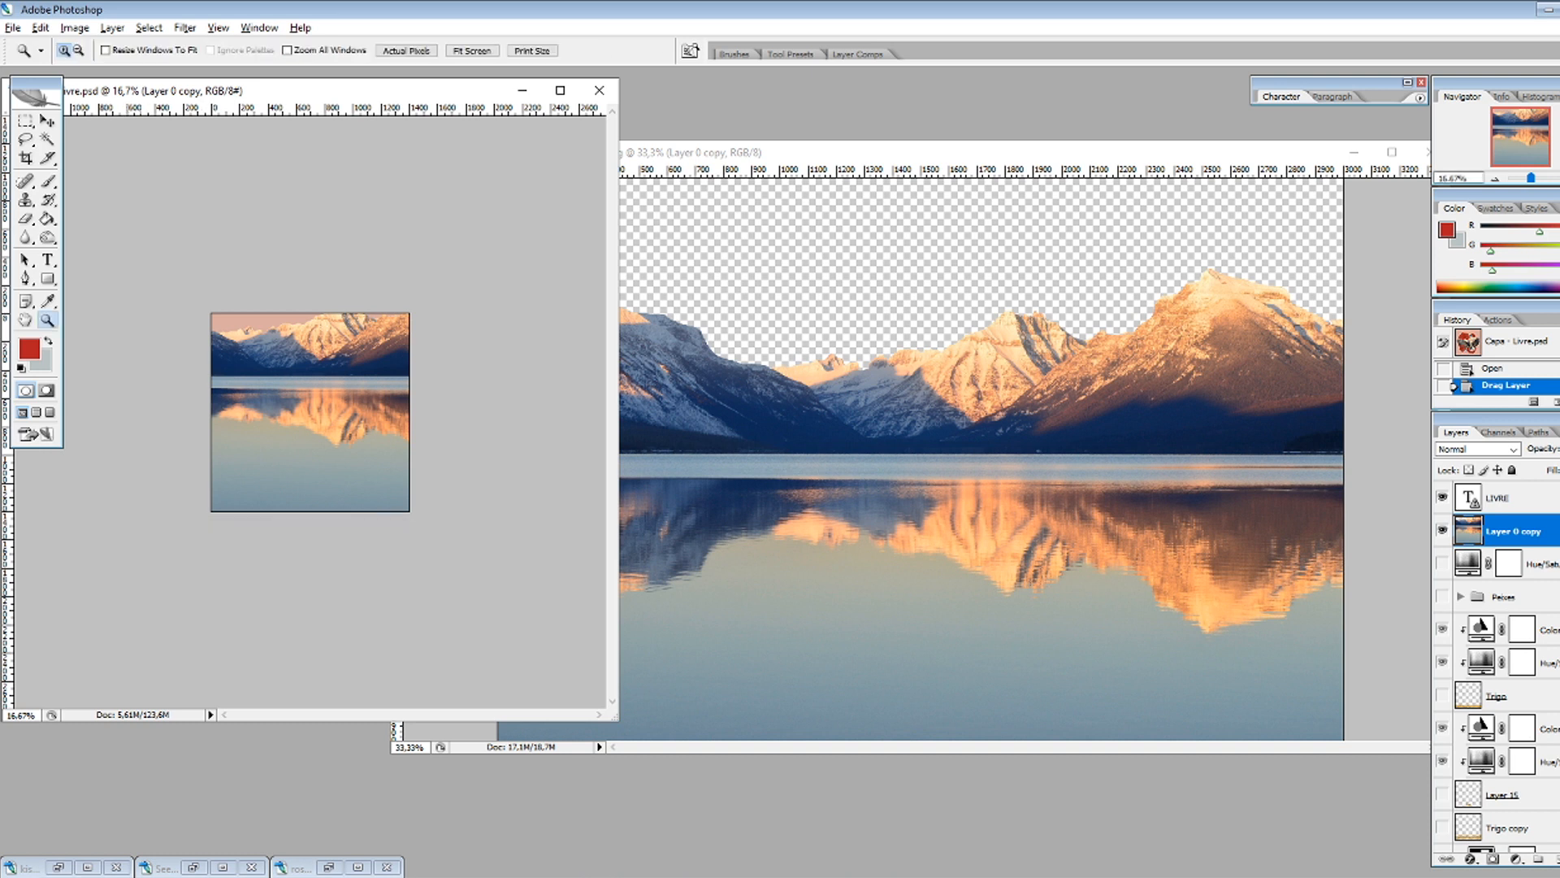
pyautogui.hotkey('ctrl', 't')
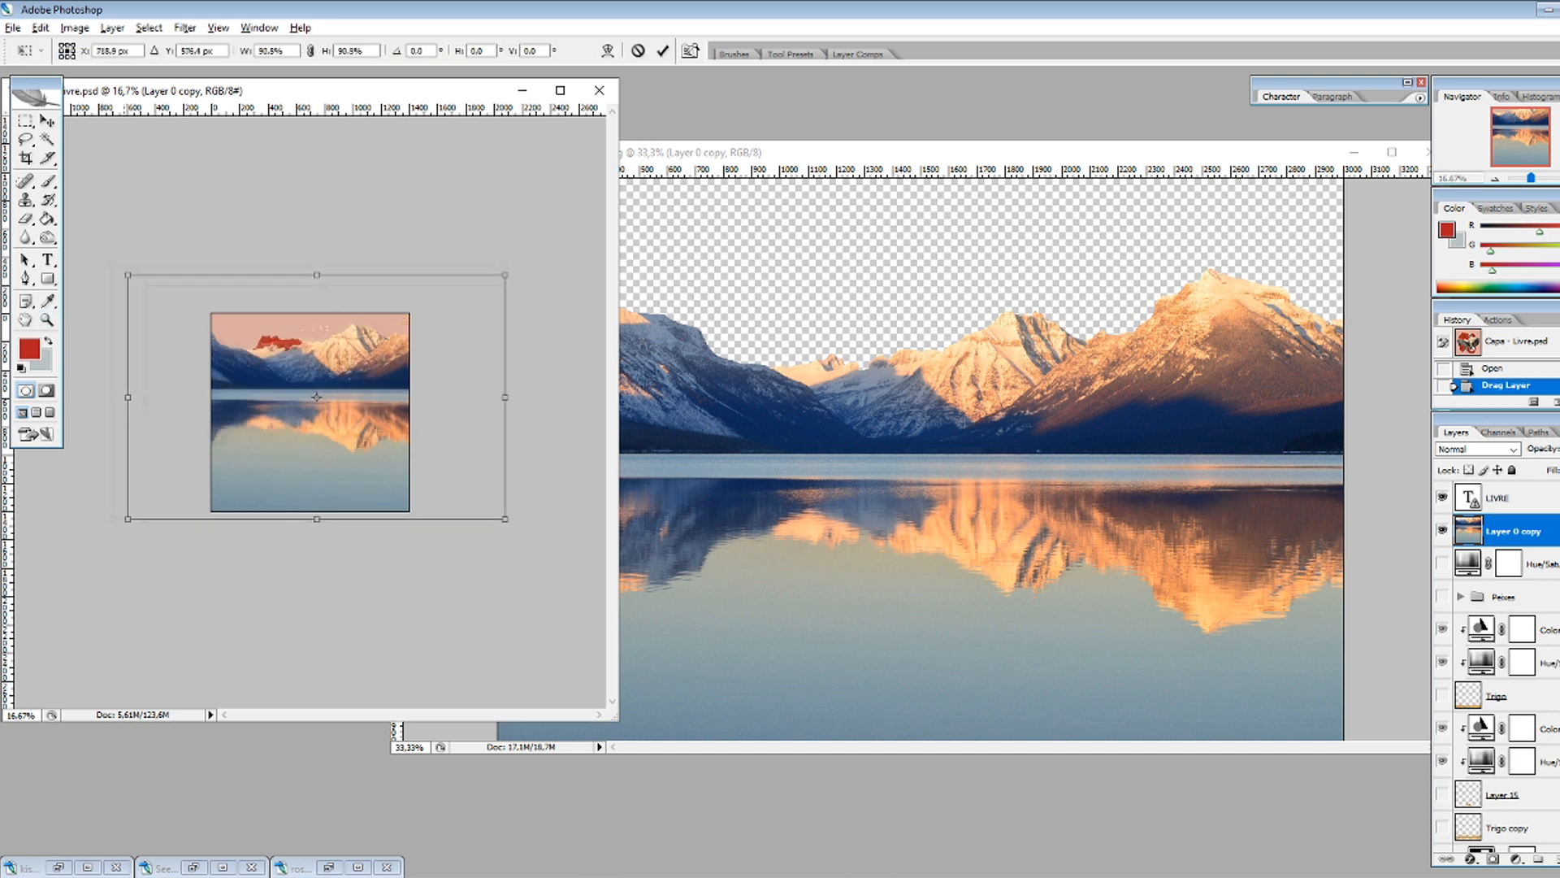
pyautogui.moveTo(81, 244); pyautogui.dragTo(331, 407)
pyautogui.moveTo(329, 465); pyautogui.dragTo(228, 419)
pyautogui.press('Return')
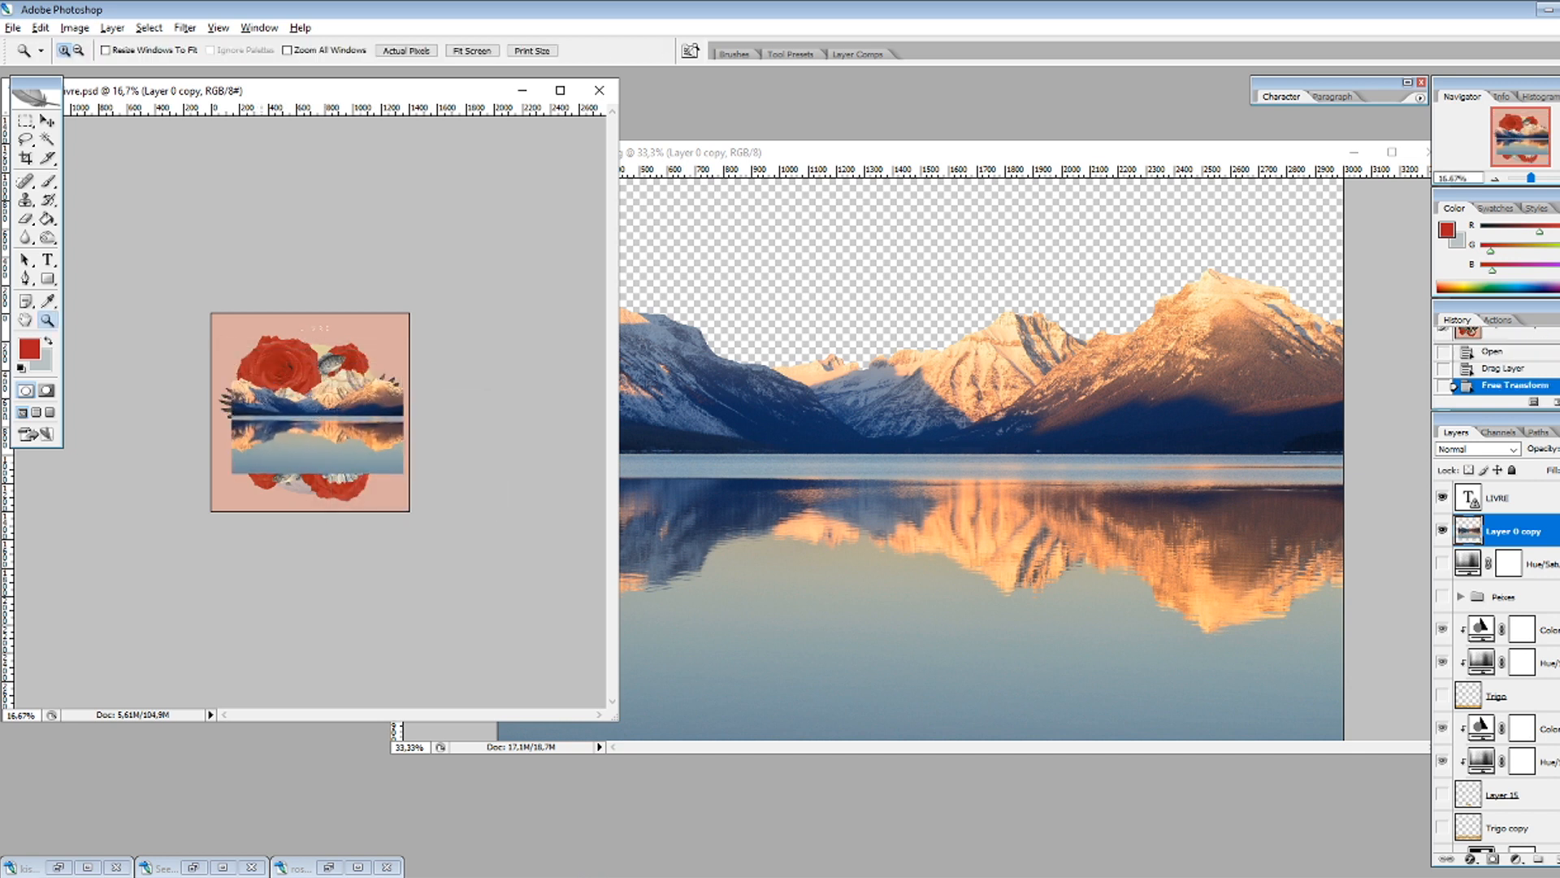
# Step: Move Layer 0 copy down the layer stack to directly beneath the eagle layer
pyautogui.hotkey('ctrl', '+')
pyautogui.hotkey('ctrl', '+')
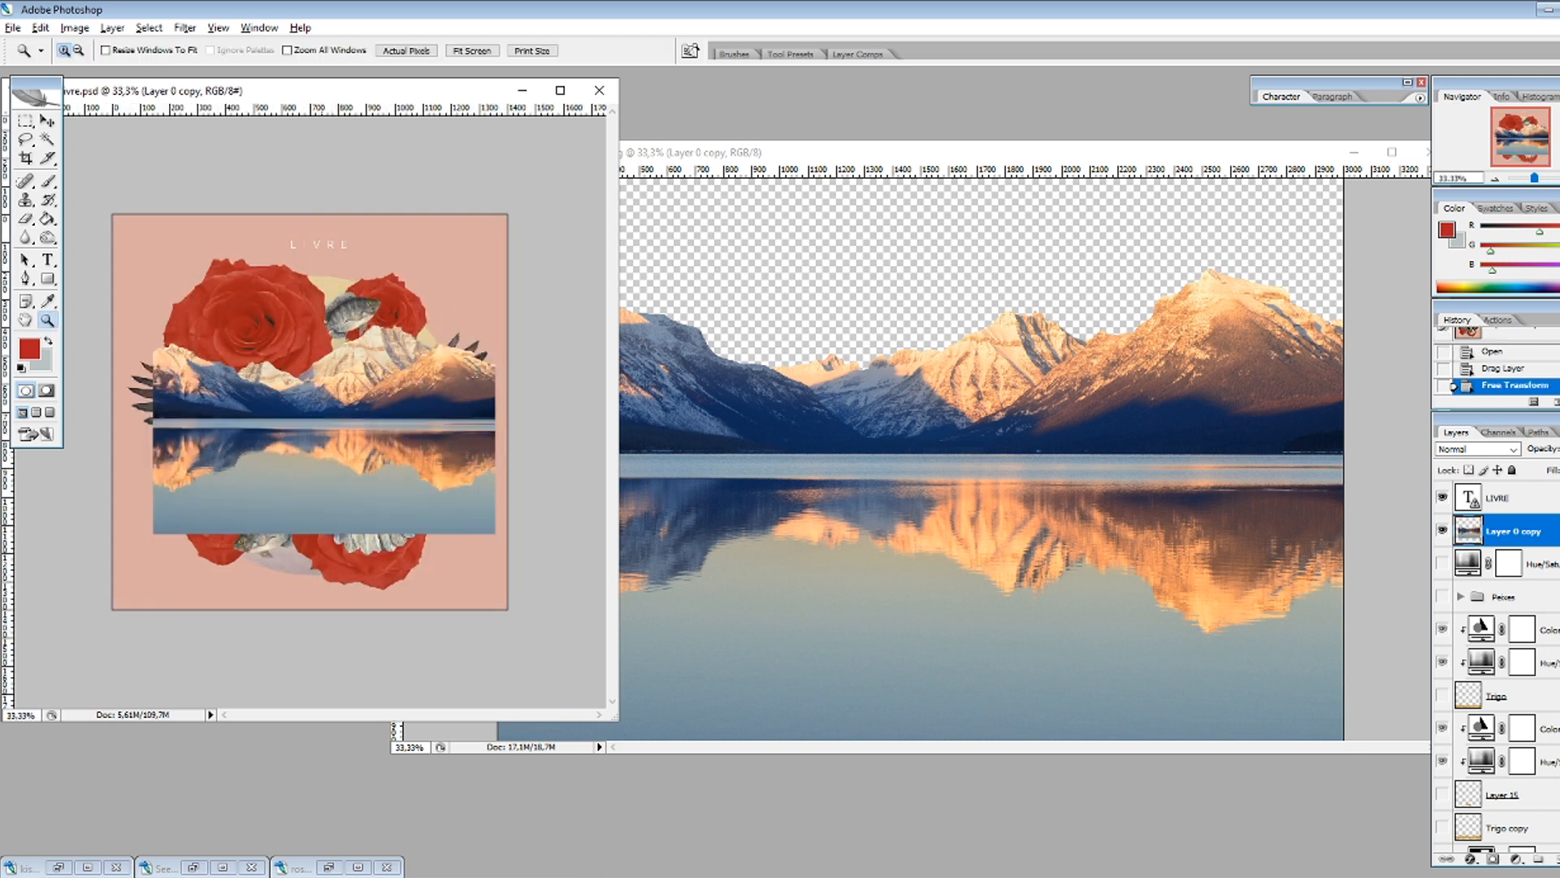
pyautogui.press('v')
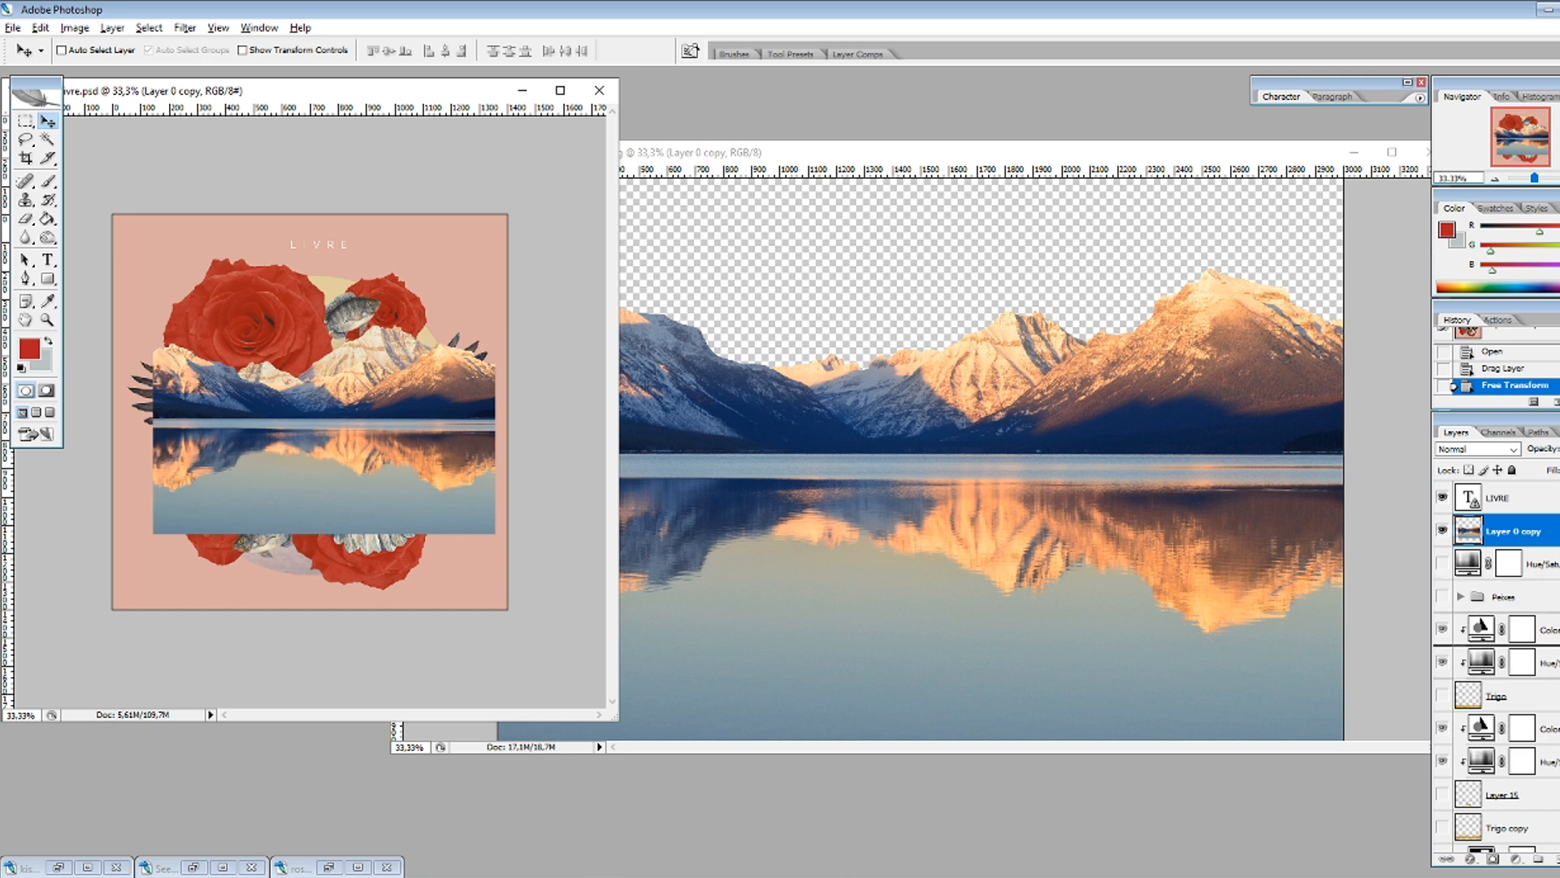
pyautogui.moveTo(1494, 646); pyautogui.dragTo(1494, 852)
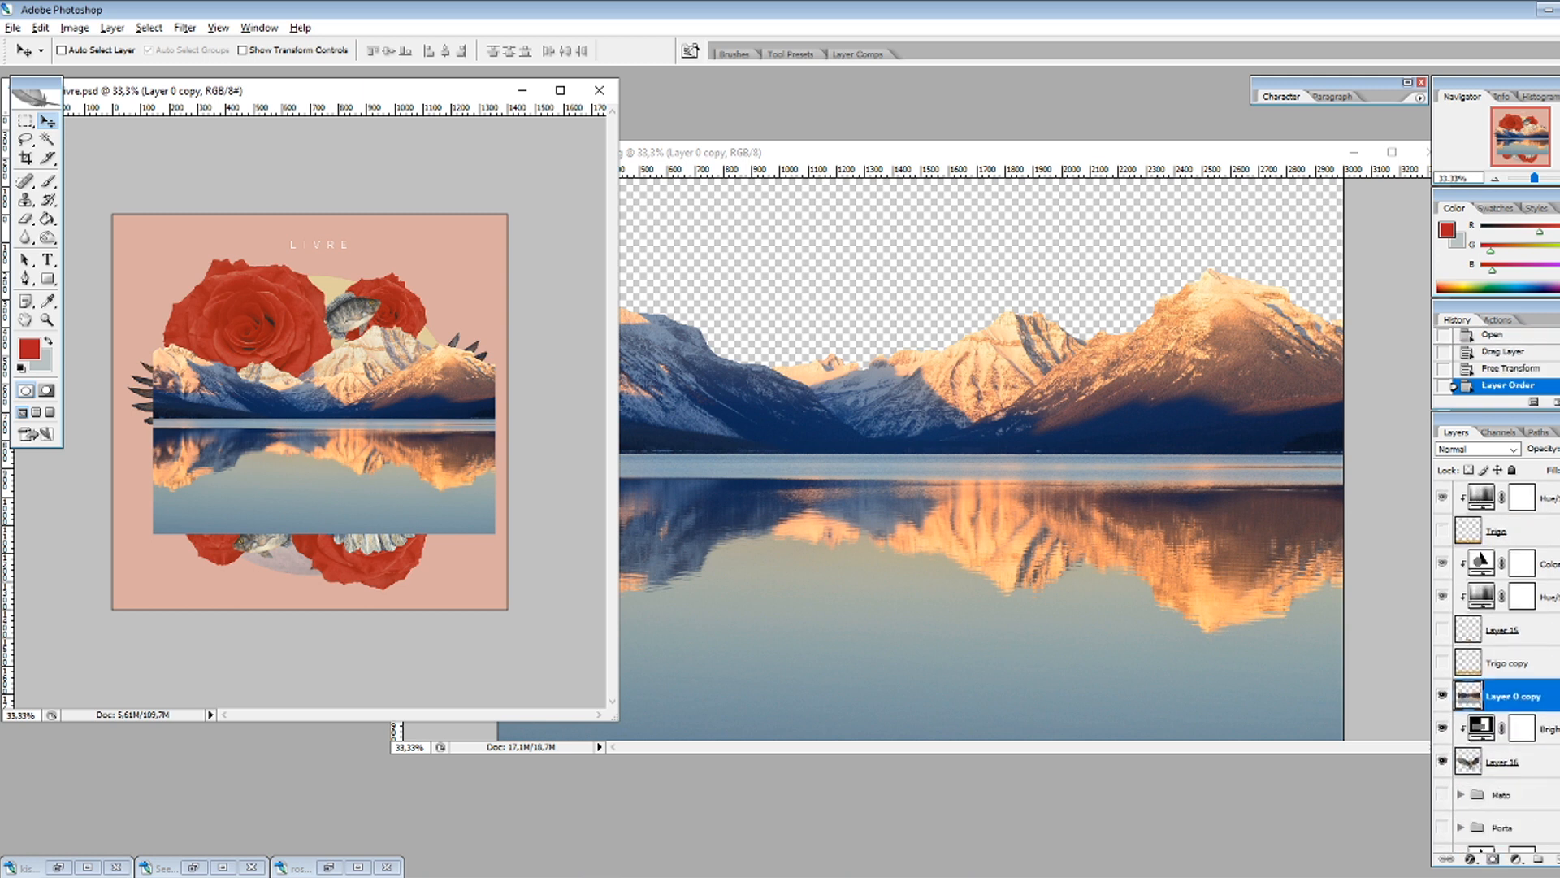
pyautogui.moveTo(1493, 696); pyautogui.dragTo(1494, 654)
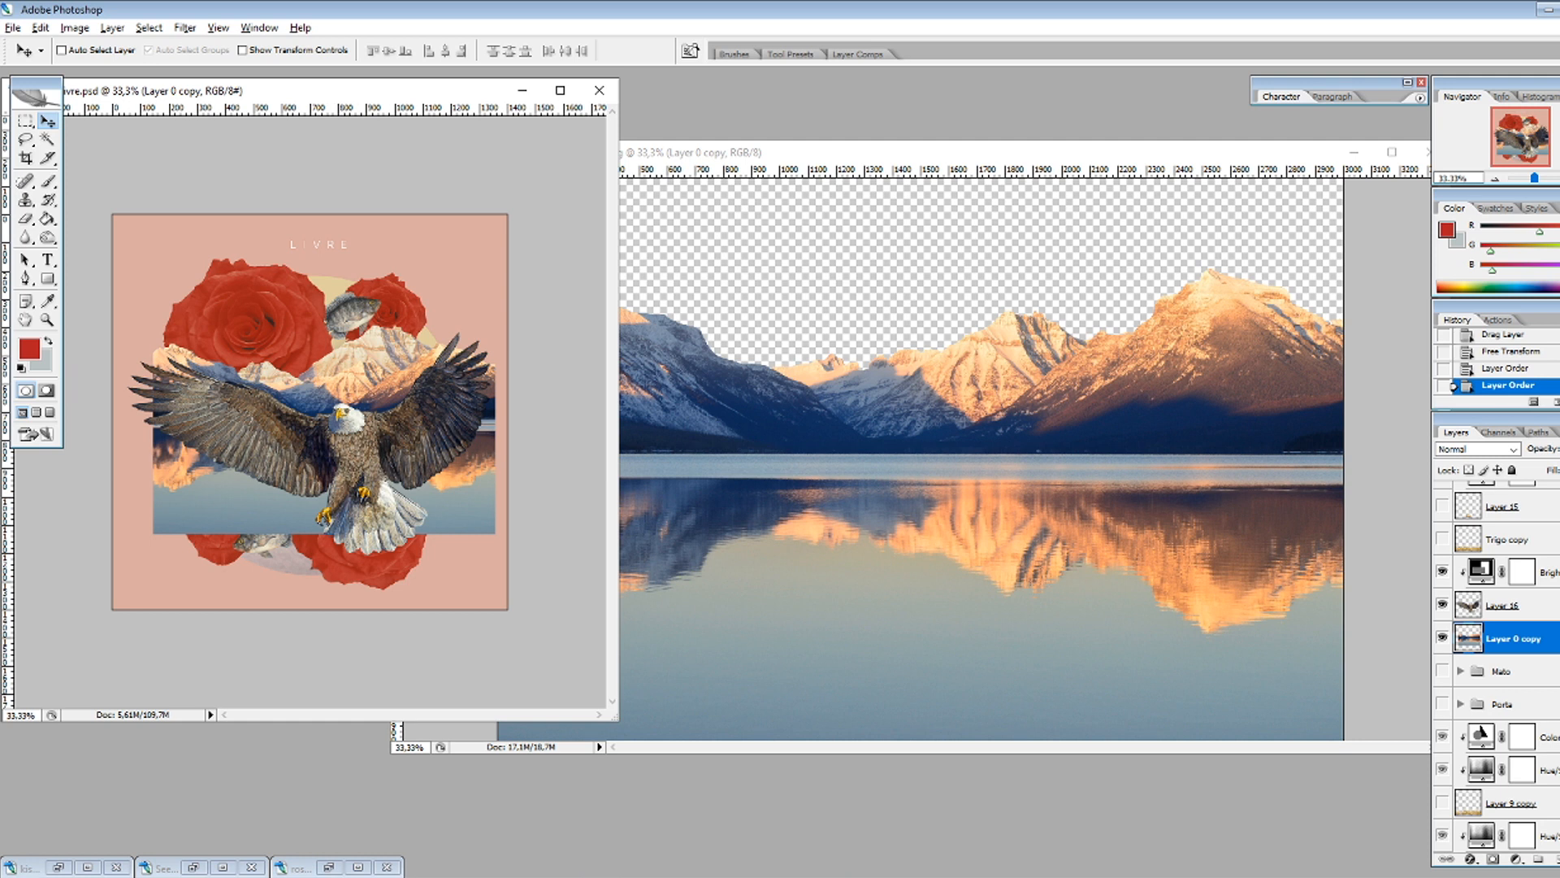
# Step: Hide Layer 0 copy and view the whole LIVRE cover at 50% zoom
pyautogui.rightClick(1493, 642)
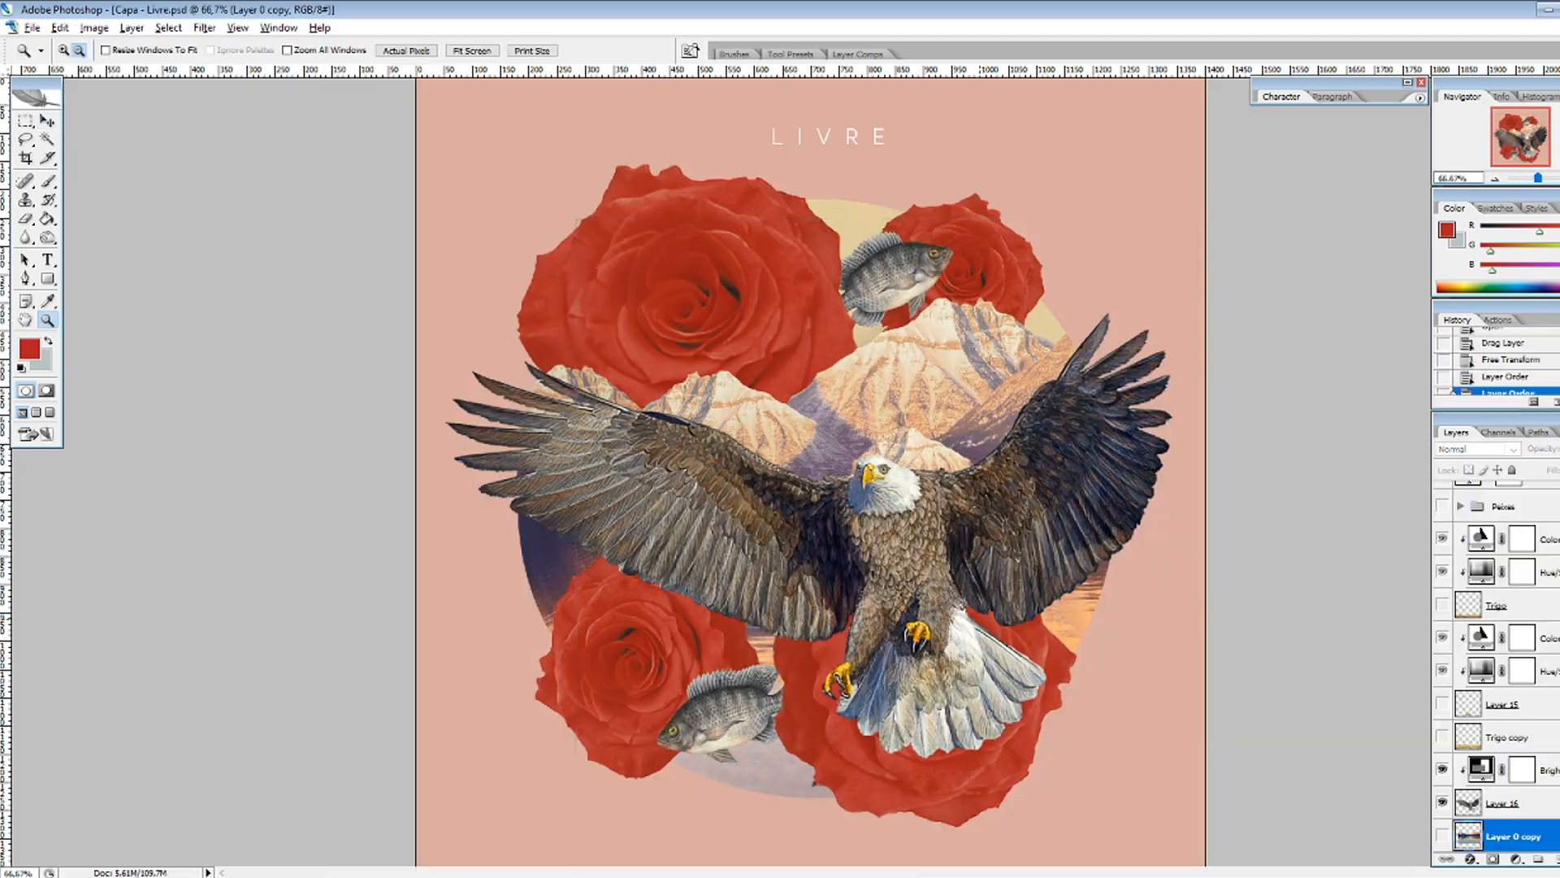
pyautogui.keyDown('alt'); pyautogui.click(811, 472); pyautogui.keyUp('alt')
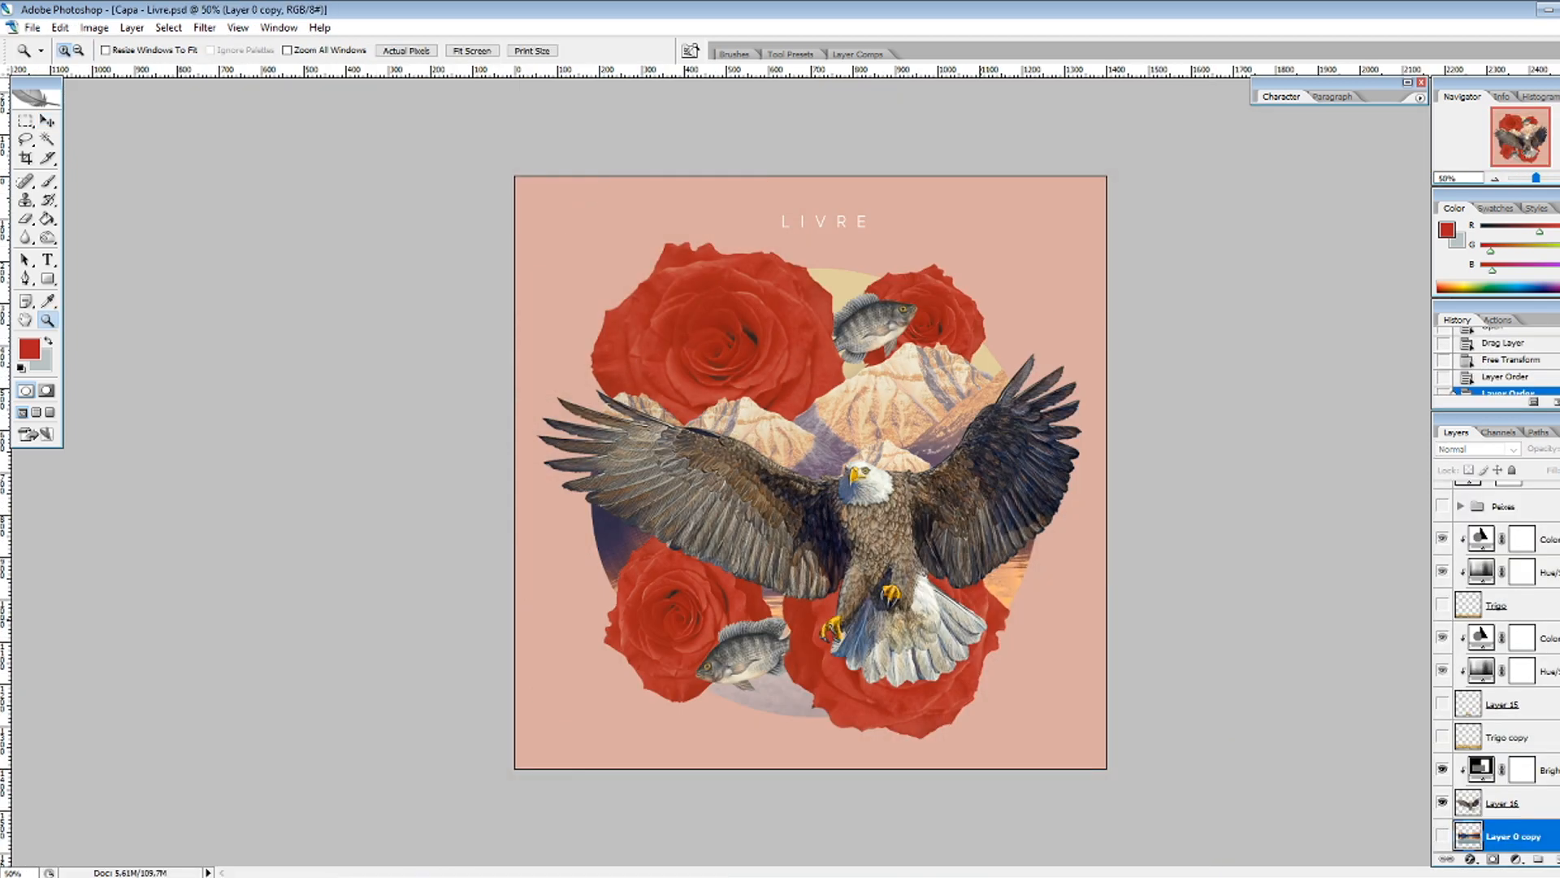